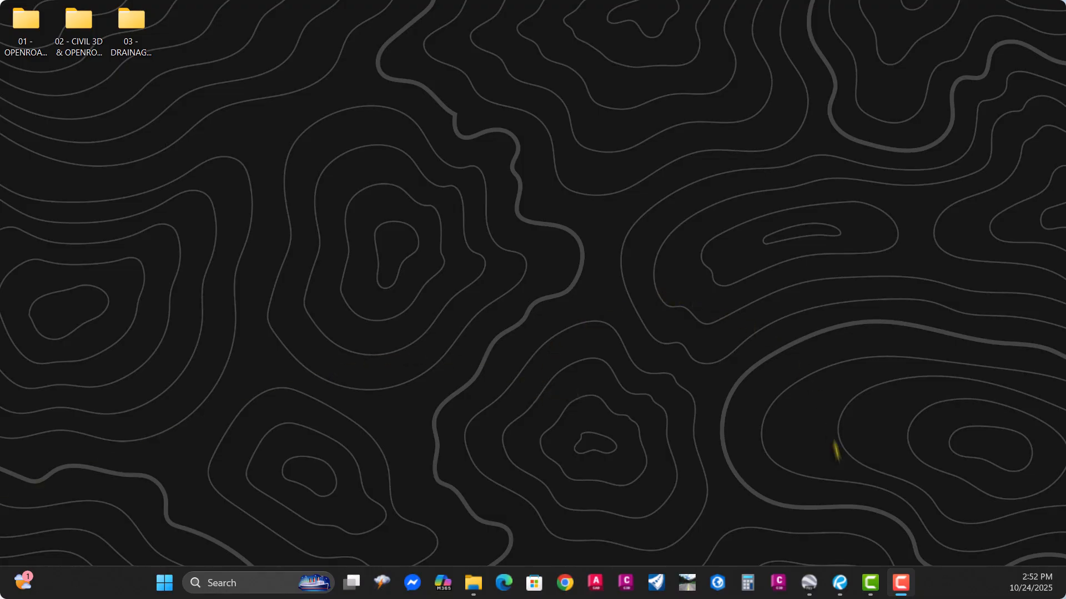
Switch to Bluebeam Revu and examine the drainage area boundaries, flow arrows and legend on page 5 of DAM-SET_01_08272025
click(839, 583)
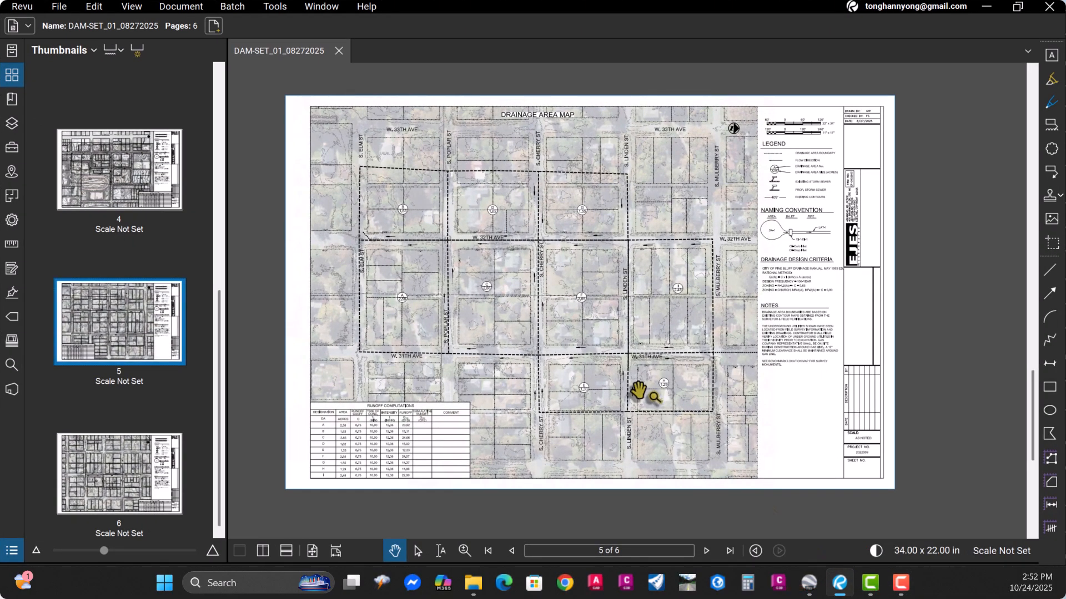
scroll(685, 322, up, 3)
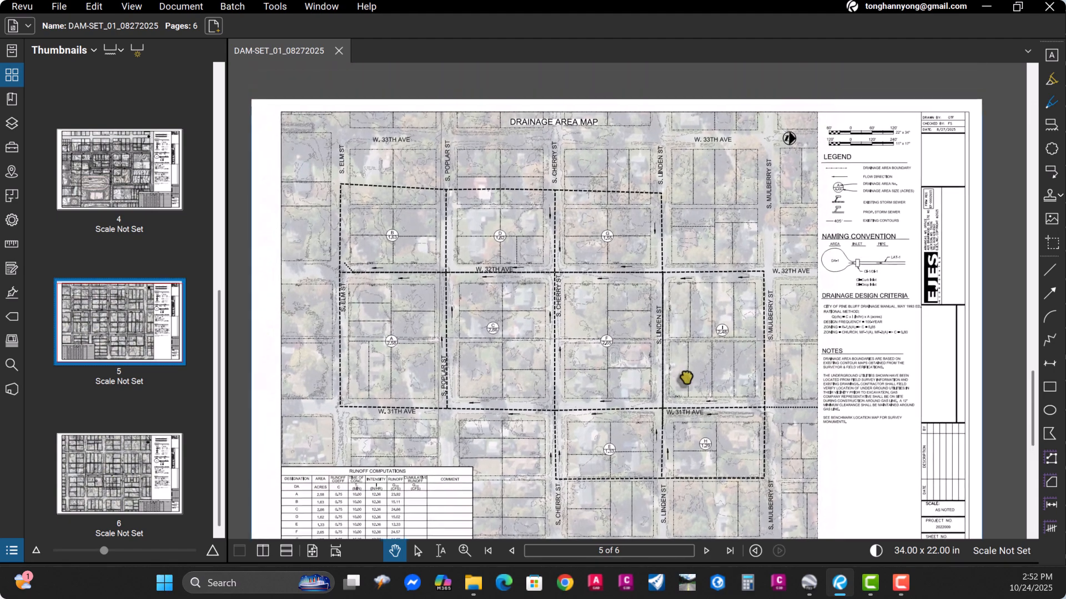
scroll(669, 317, down, 1)
scroll(578, 393, up, 4)
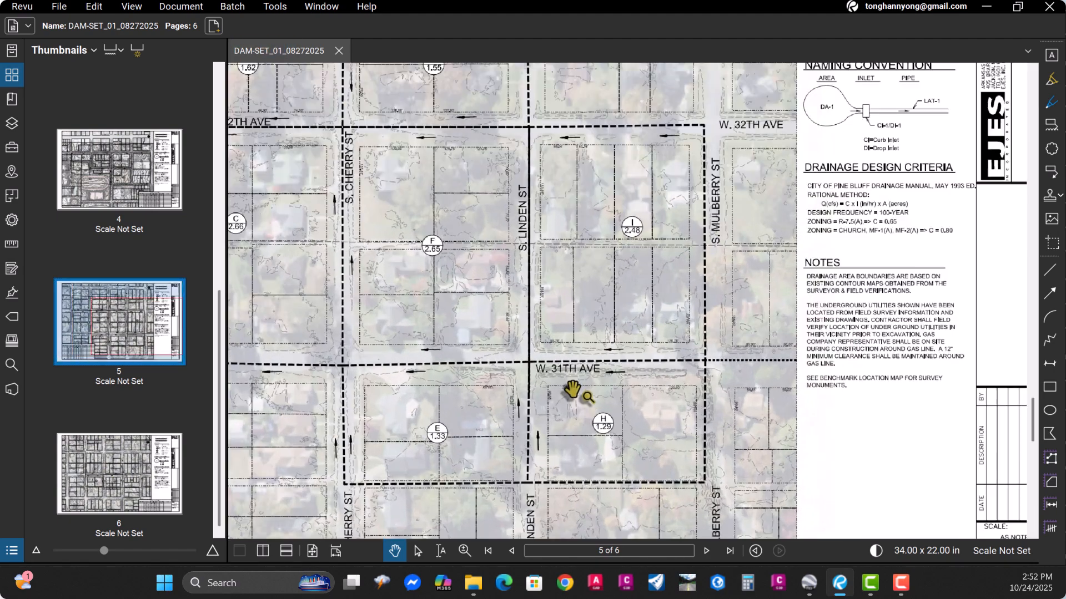
scroll(742, 369, down, 3)
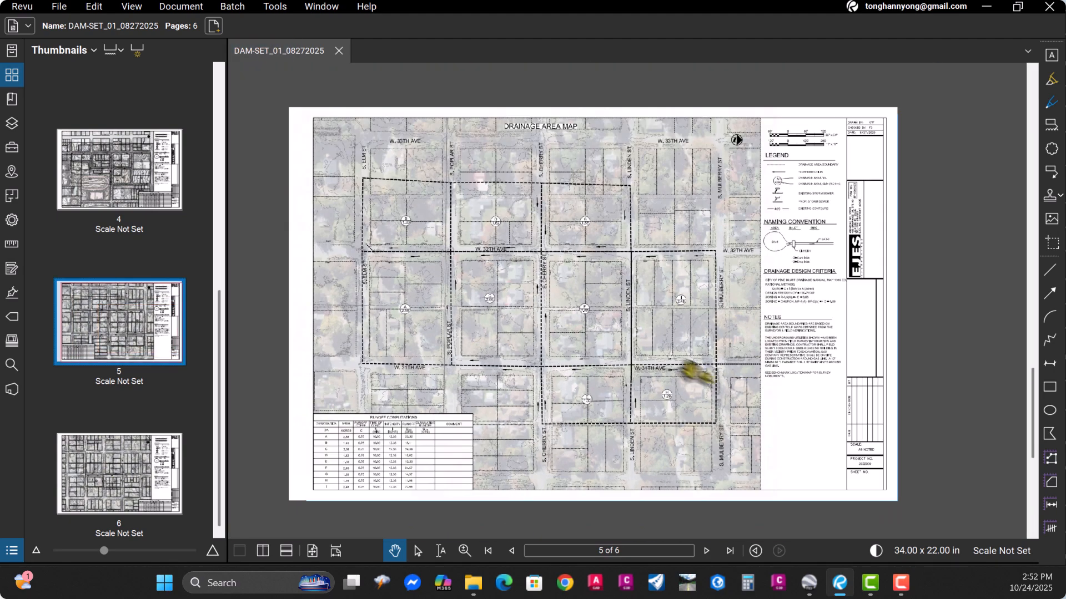
scroll(527, 365, up, 3)
scroll(527, 365, up, 4)
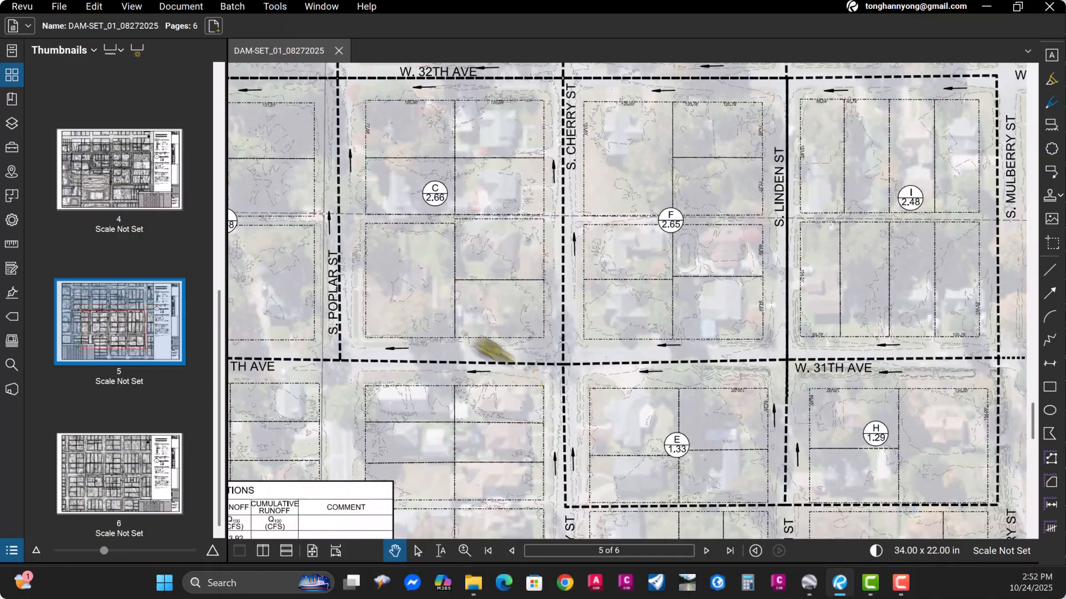
scroll(666, 409, down, 3)
scroll(571, 369, up, 4)
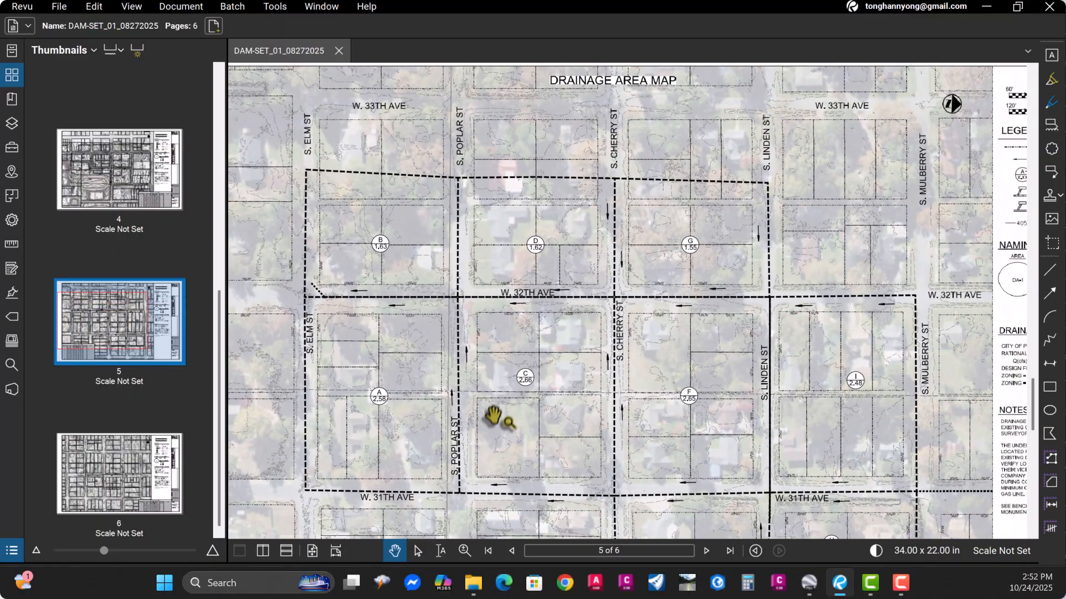
scroll(666, 356, down, 3)
scroll(587, 352, up, 4)
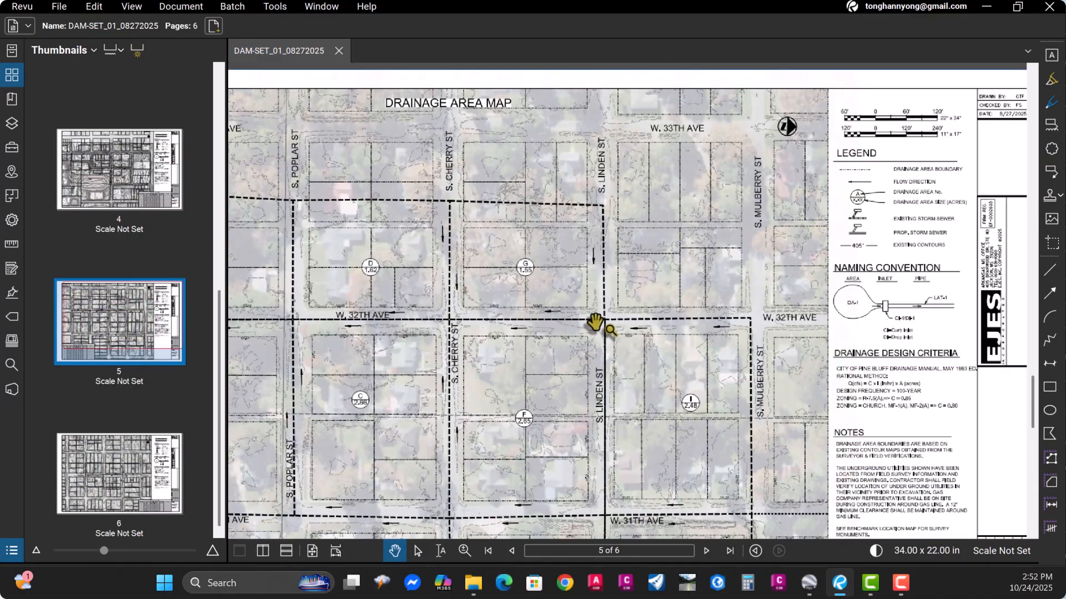
drag(671, 306, 629, 300)
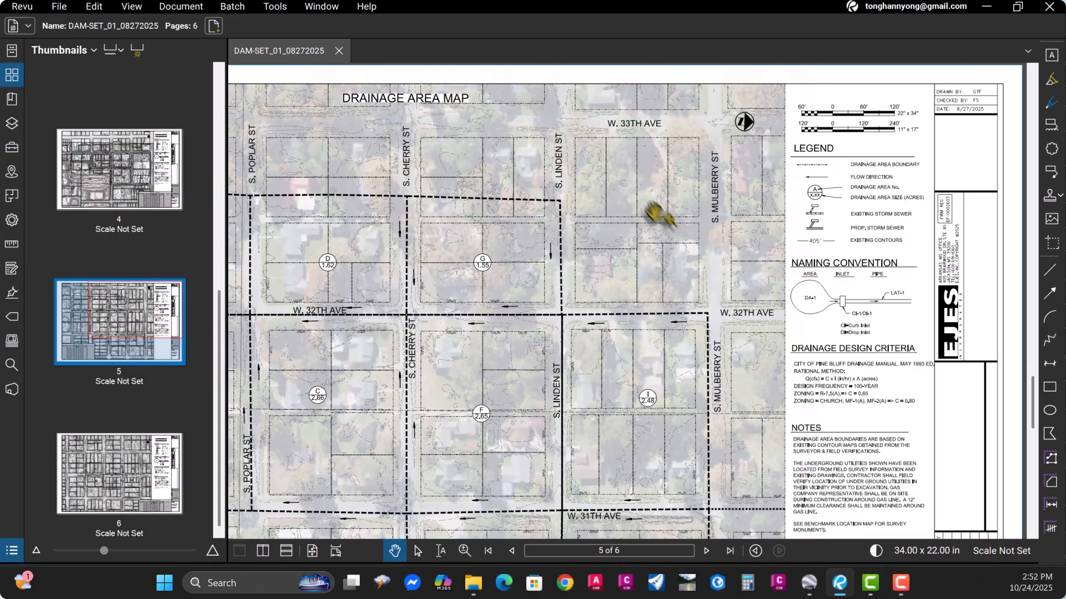
scroll(660, 217, up, 4)
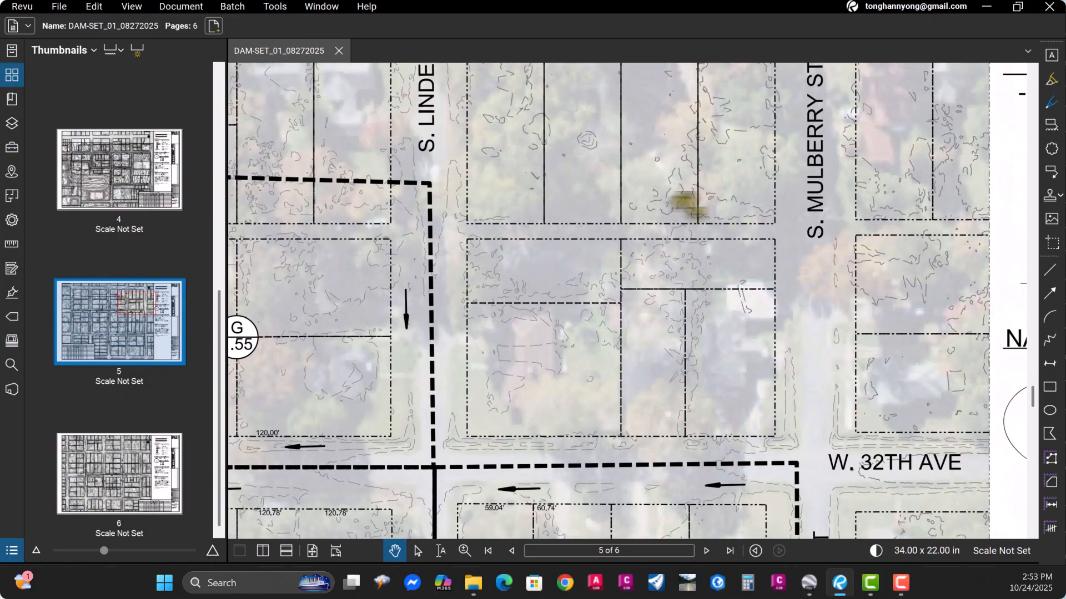
scroll(687, 205, down, 5)
scroll(571, 280, up, 2)
scroll(448, 344, up, 2)
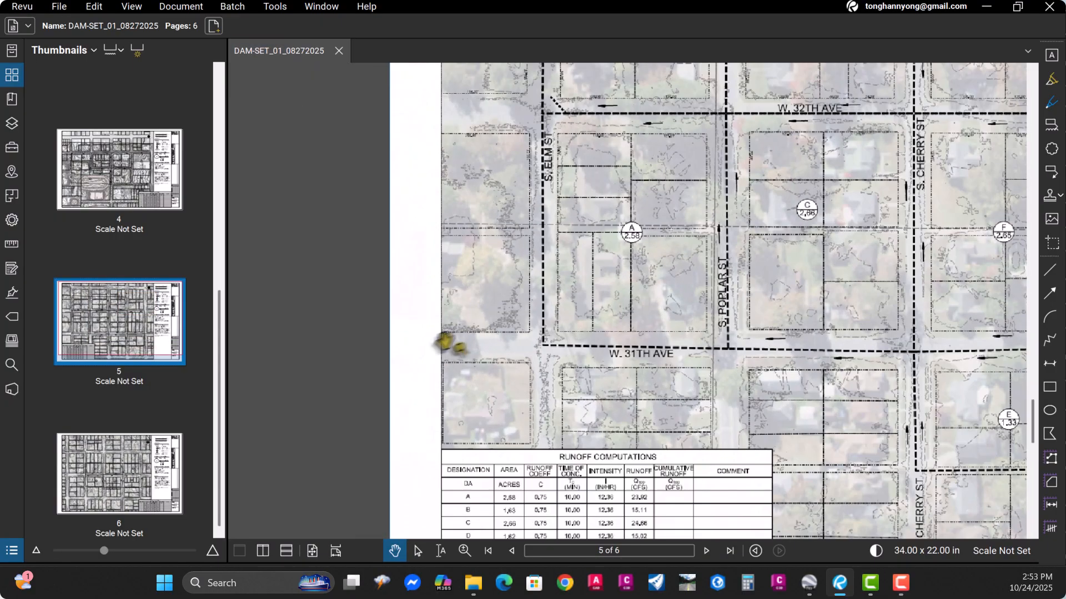
Examine the drainage areas along W. 31th Ave and the runoff computations table, and review the complete drainage area map sheet
scroll(489, 339, up, 2)
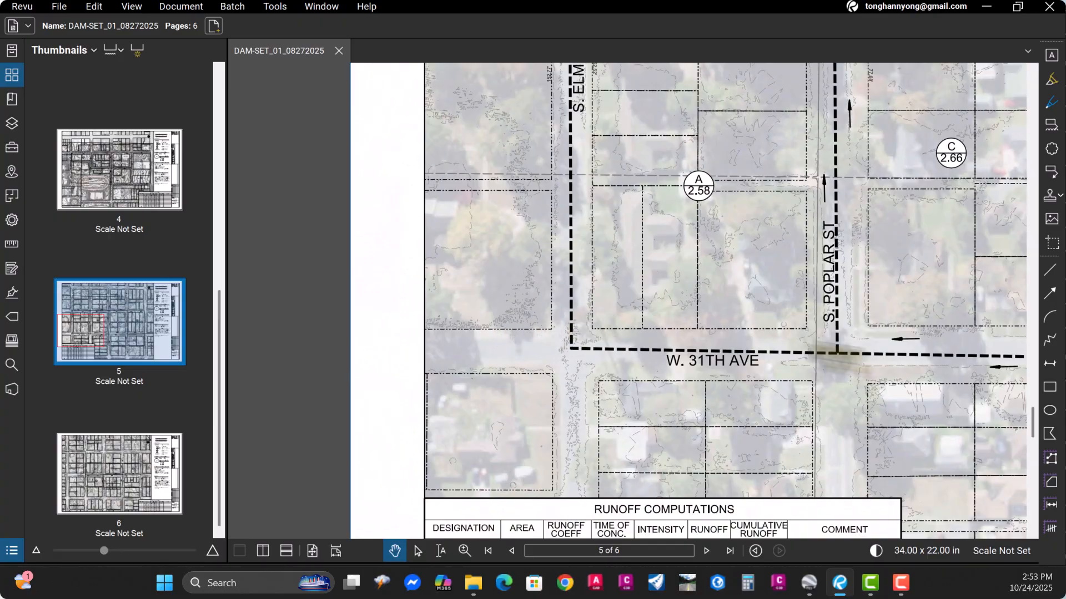
drag(881, 360, 614, 257)
drag(764, 340, 519, 255)
scroll(695, 307, down, 2)
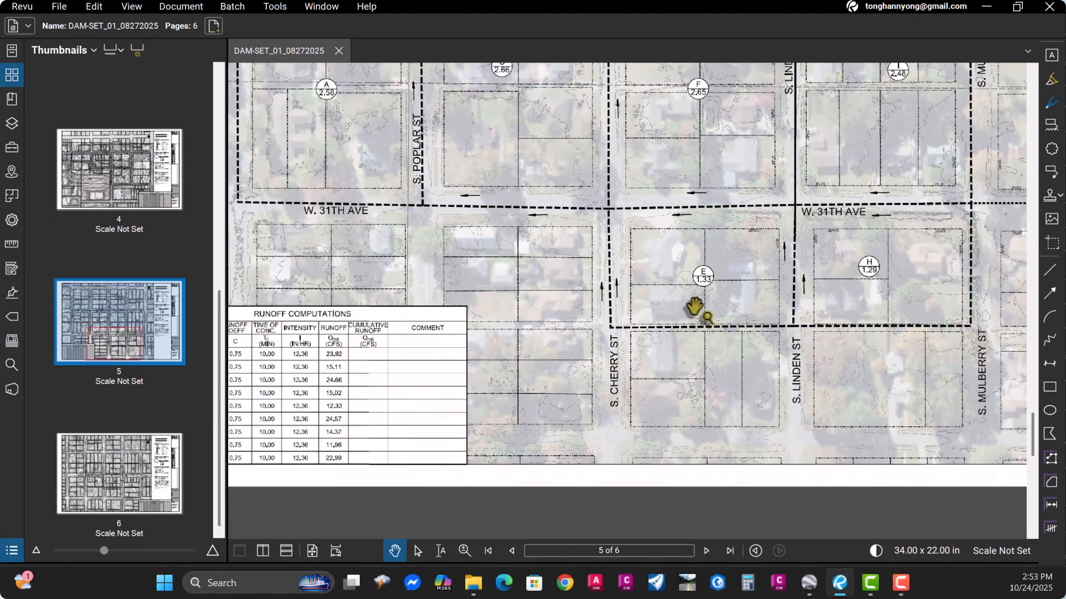
scroll(694, 306, down, 4)
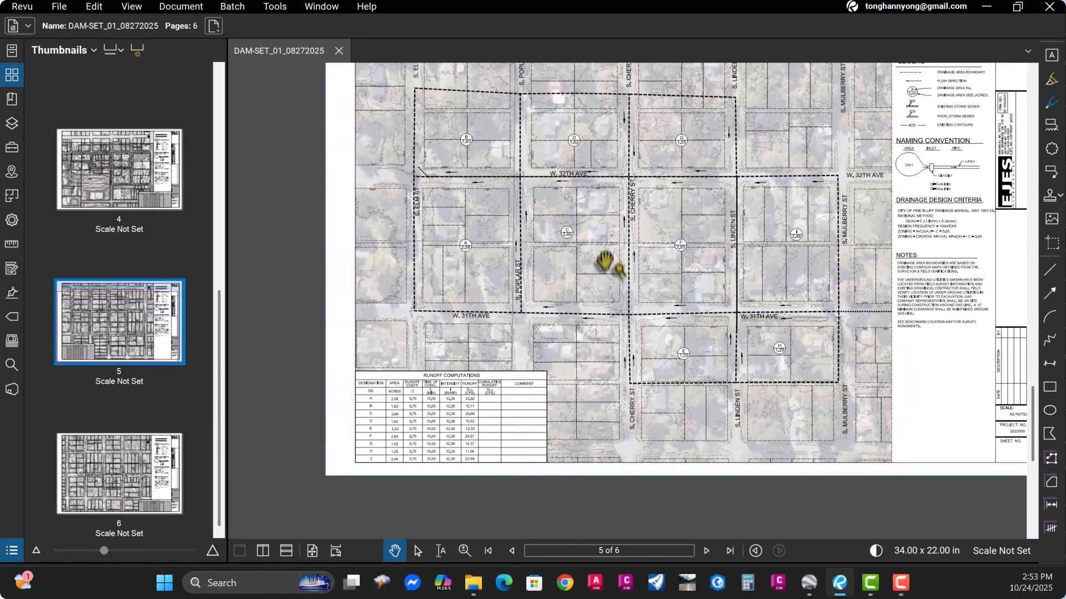
scroll(605, 261, down, 2)
scroll(623, 273, up, 1)
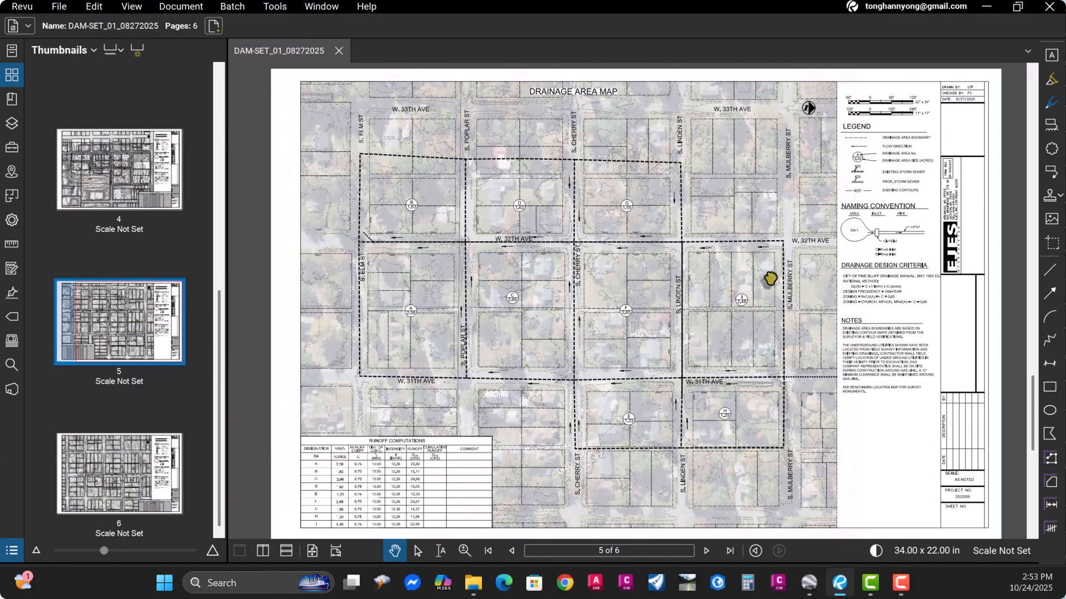
scroll(671, 278, up, 3)
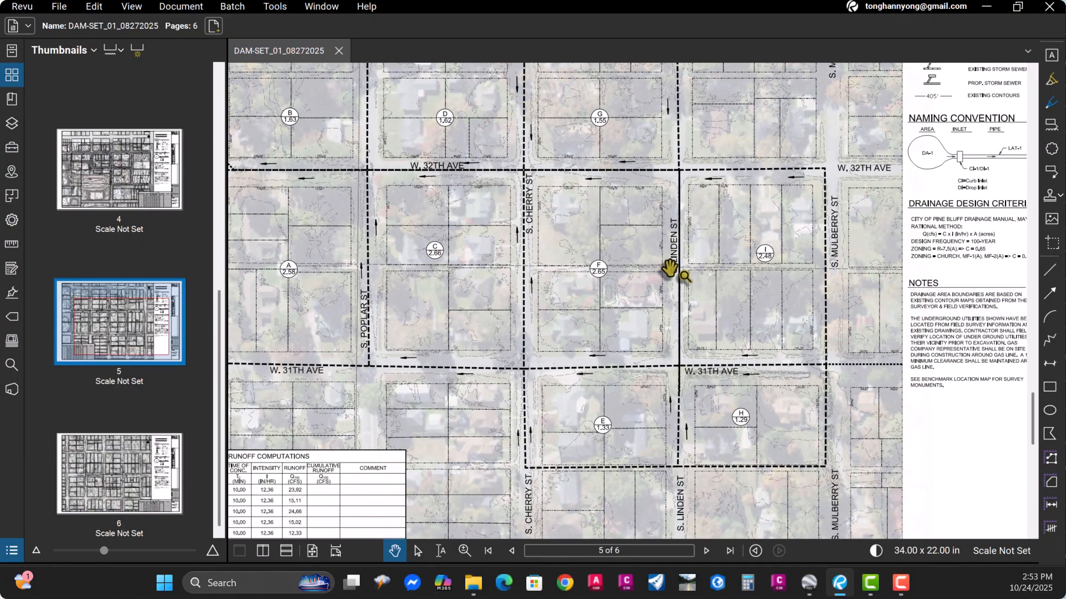
scroll(670, 269, down, 3)
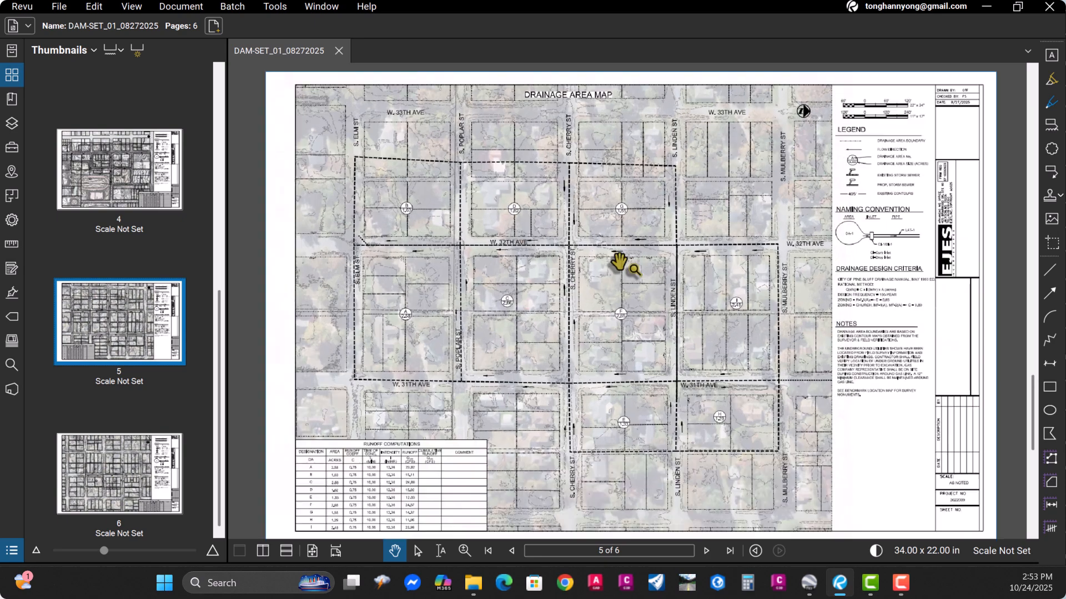
scroll(620, 259, down, 1)
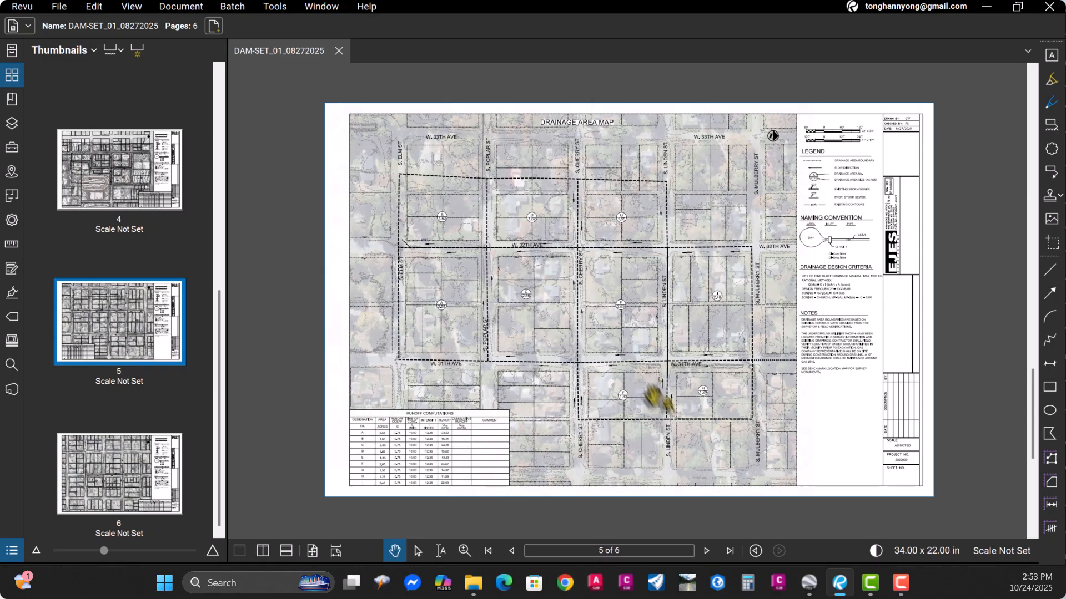
scroll(525, 374, up, 1)
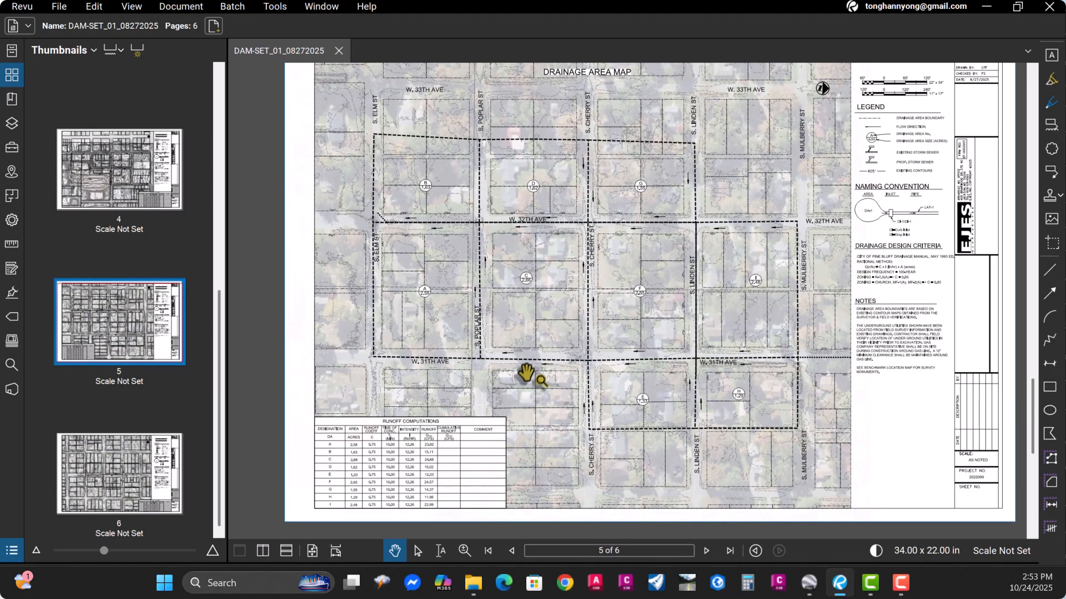
scroll(526, 371, down, 1)
scroll(647, 349, up, 1)
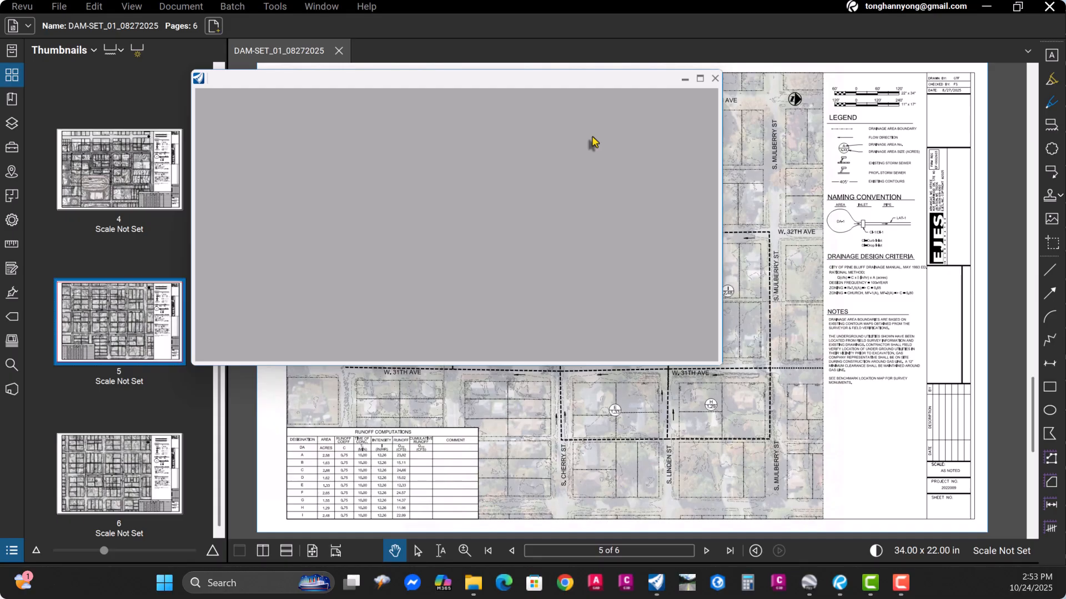
Maximize OpenRoads Designer and choose the ARDOT WorkSpace, the v000000 - Sample Project WorkSet and the Roadway role
click(699, 79)
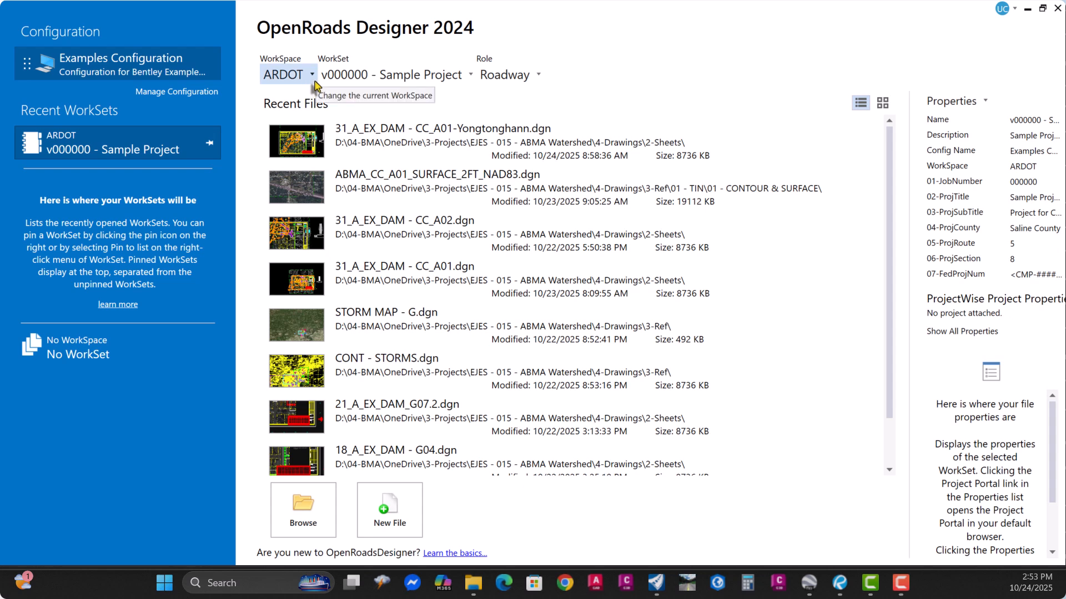
click(313, 78)
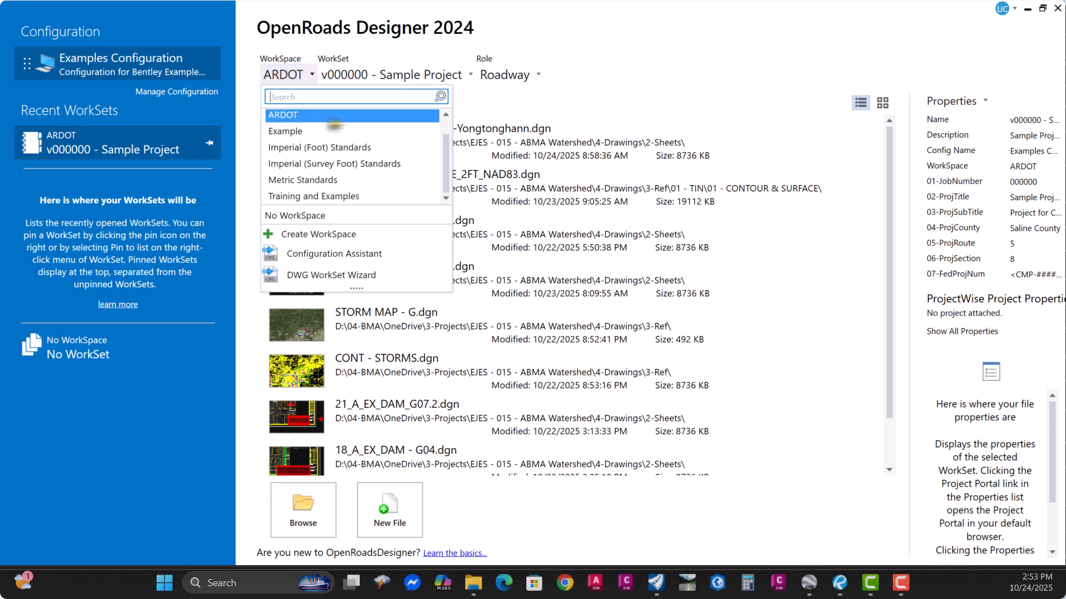
click(298, 120)
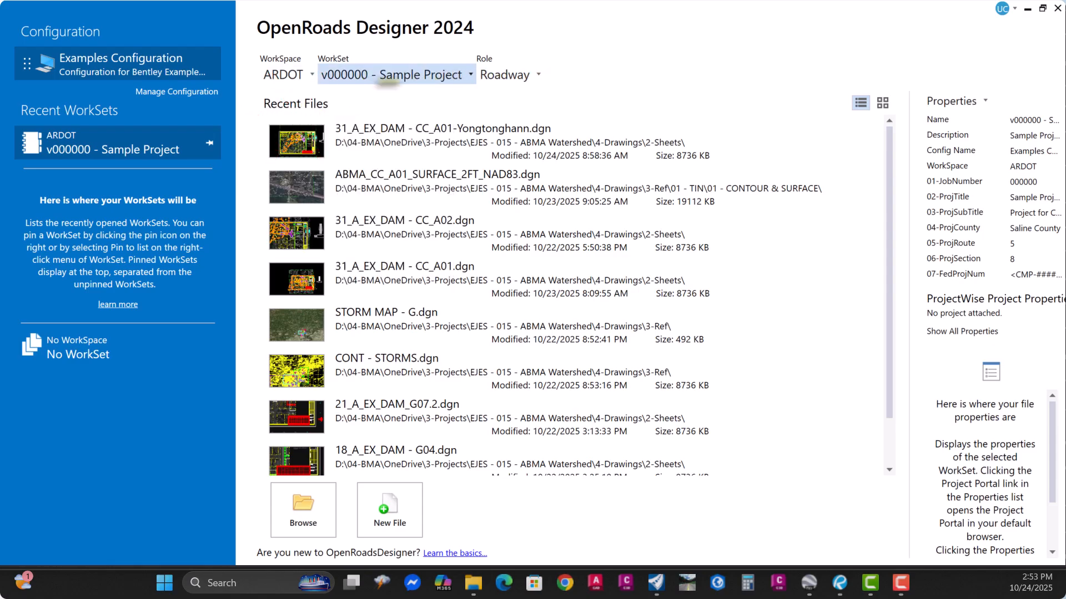
click(389, 78)
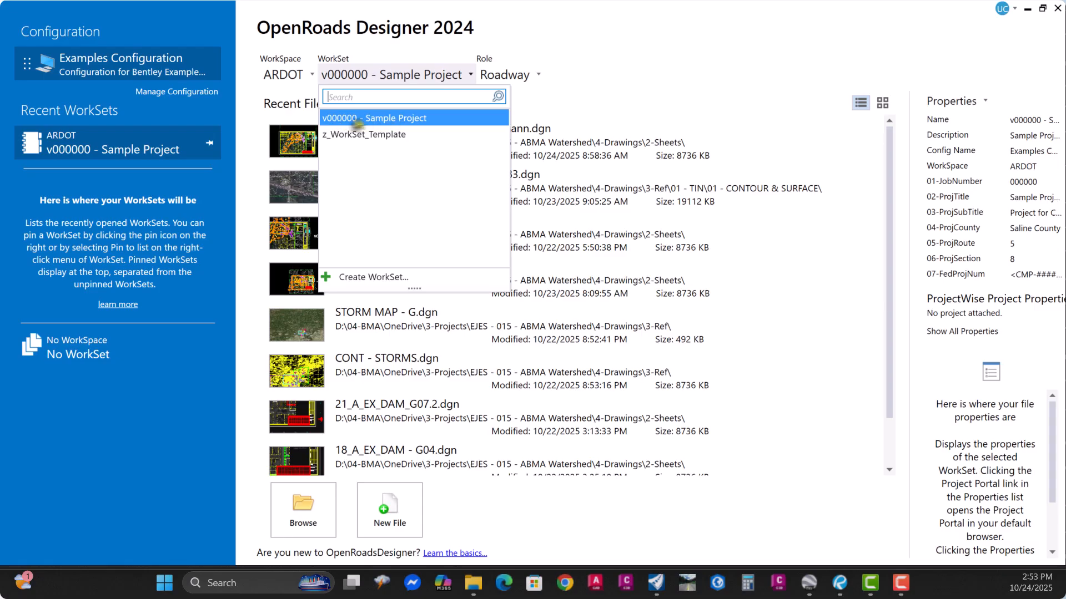
click(403, 118)
click(507, 74)
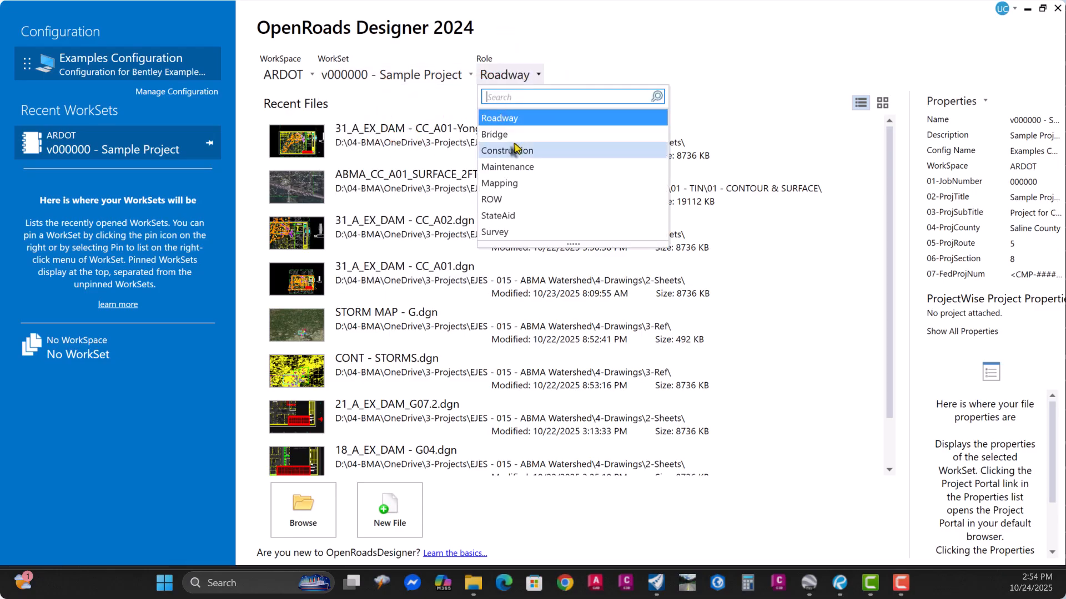
click(537, 118)
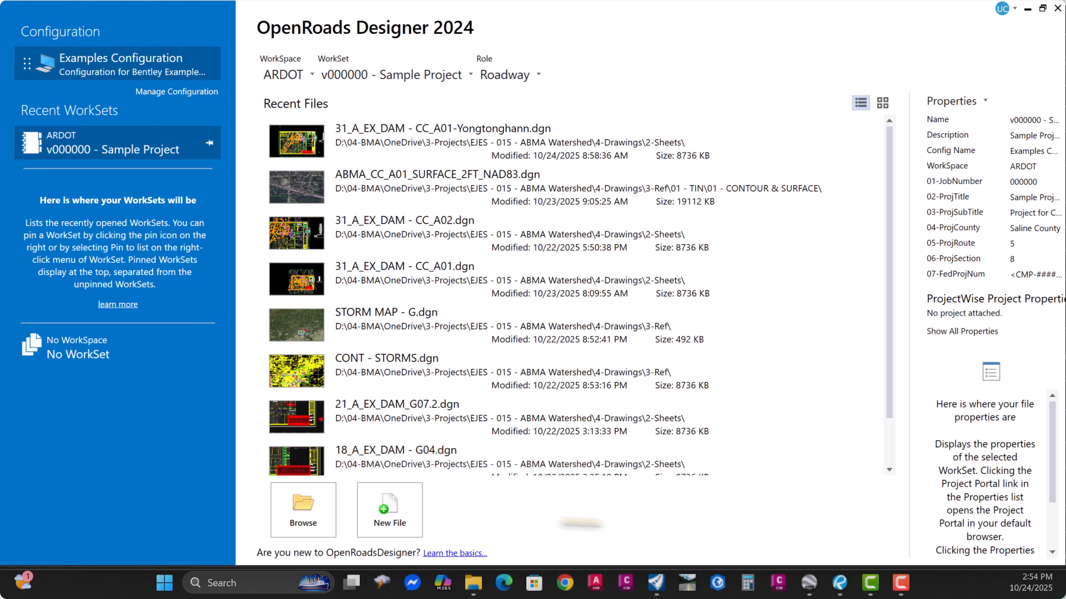
Start a new DGN file in the desktop folder 03 - DRAINAGE AREA MAP PRODUCTIONS\02 - SHT, taking 31_A_EX_DAM - CC_A02.dgn as its name
click(390, 523)
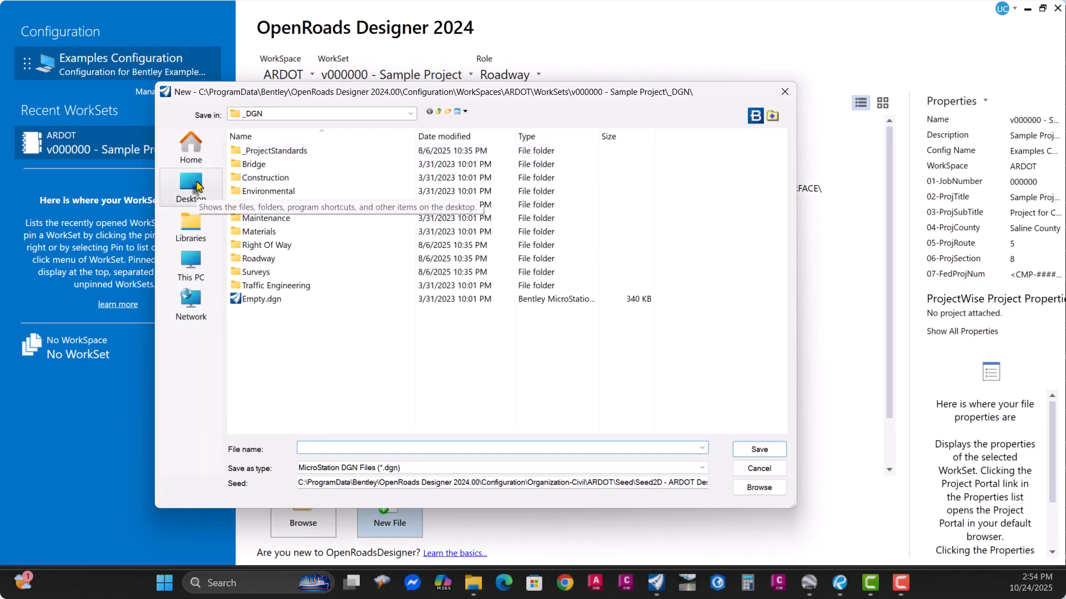
click(196, 185)
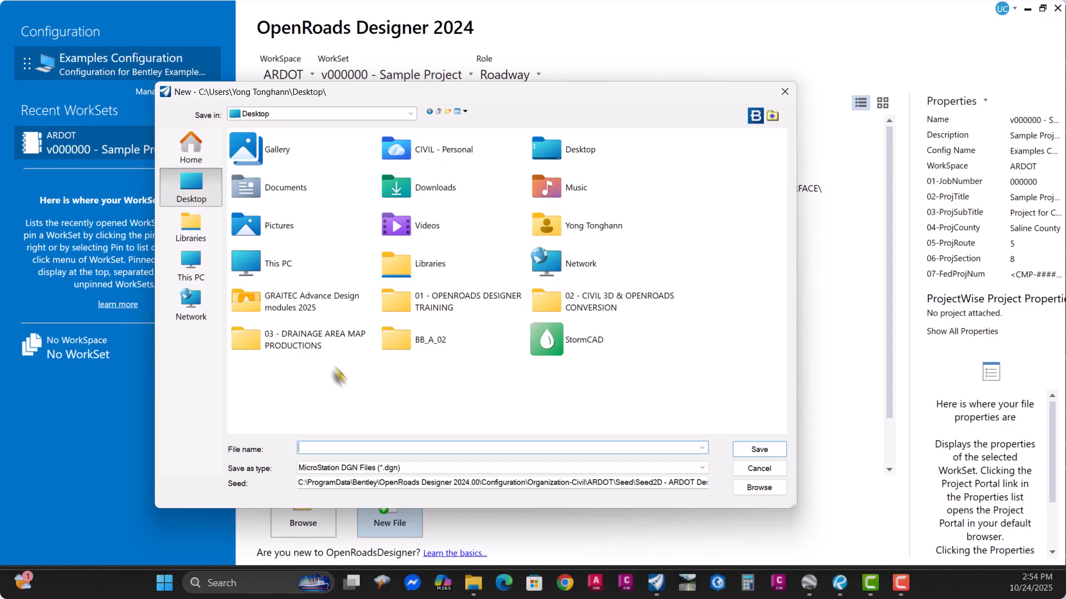
click(299, 347)
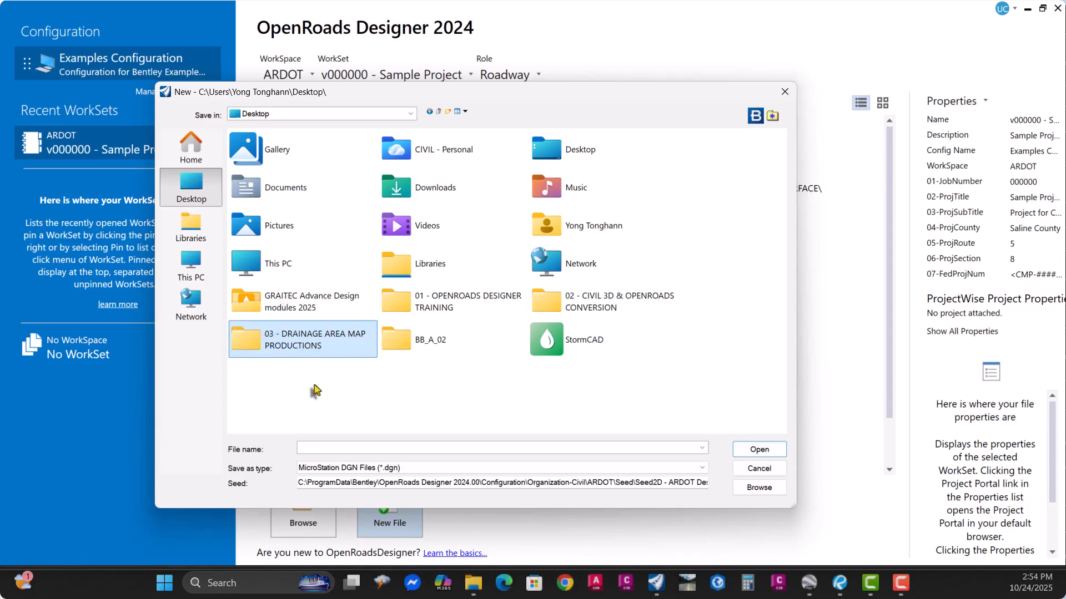
double_click(303, 346)
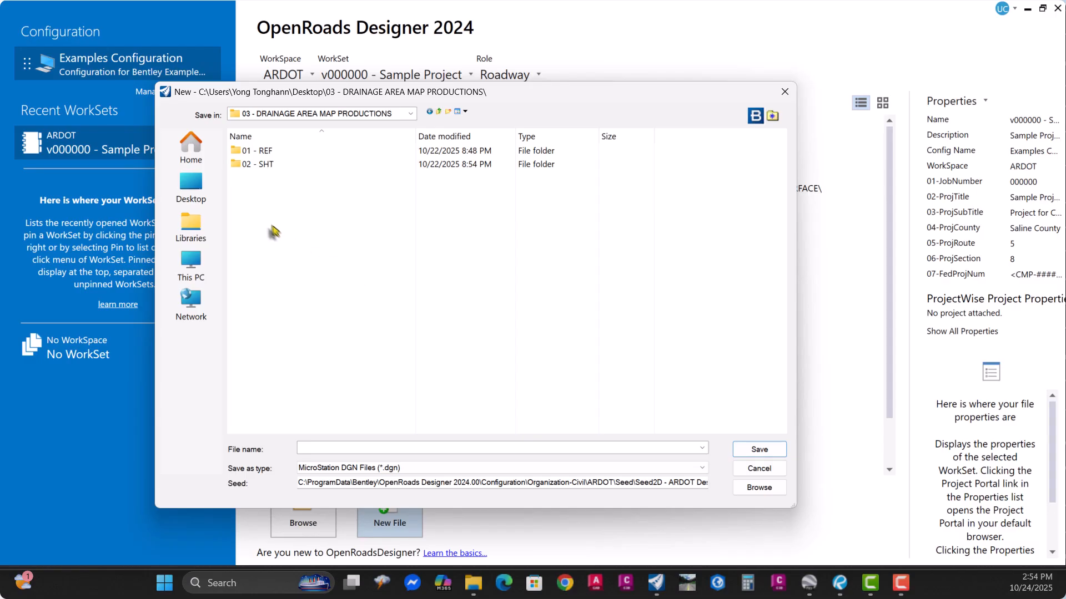
double_click(253, 164)
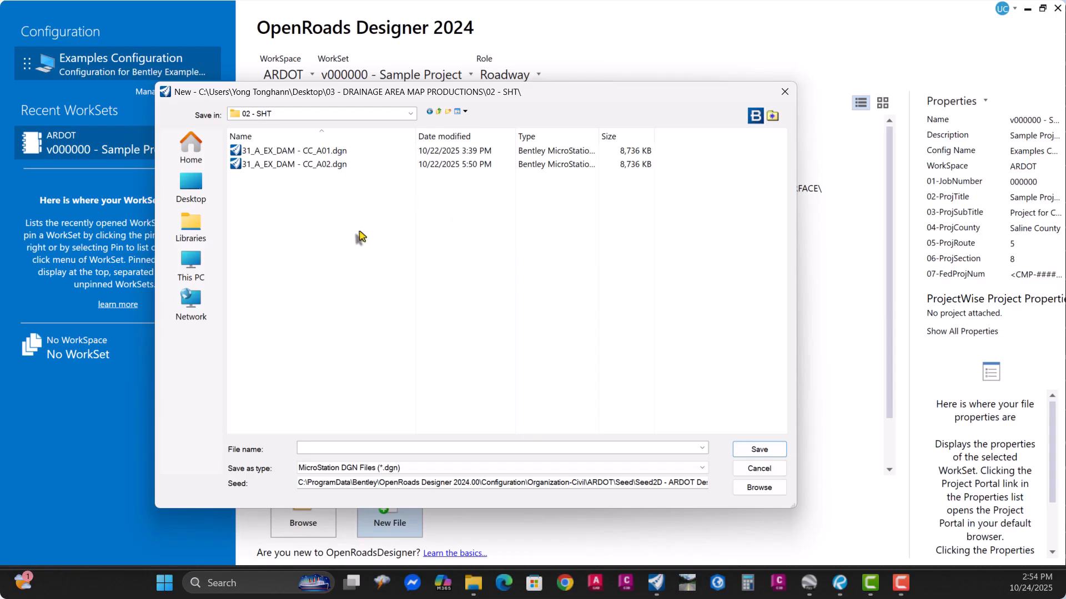
click(294, 165)
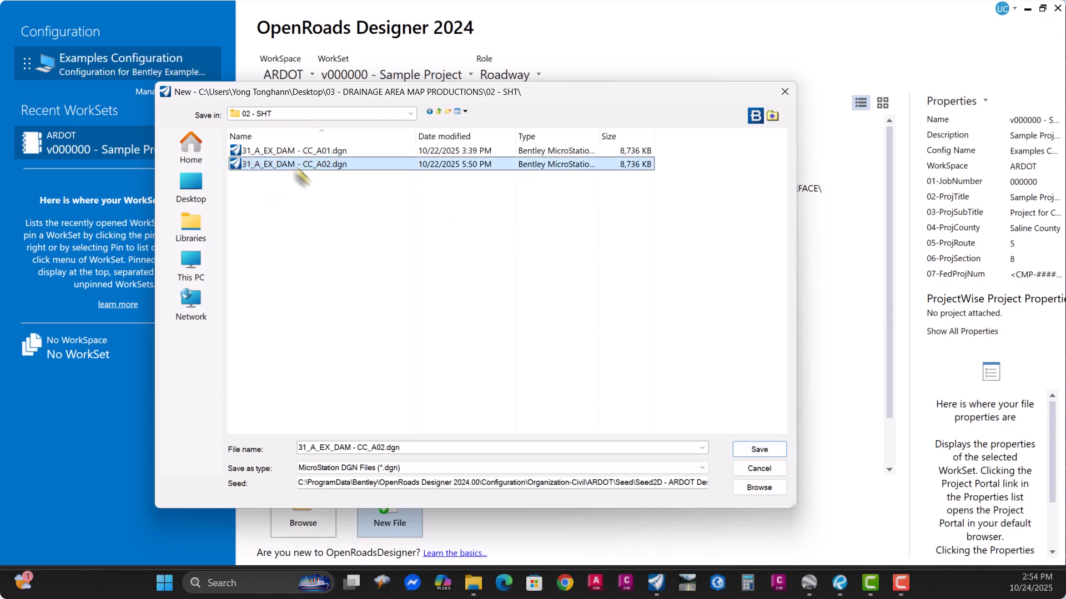
Switch to Google Earth Pro and examine the CC_A drainage sites, focusing on CC_A_16 at W Malcomb St and N Hutchinson St
key(alt+Tab)
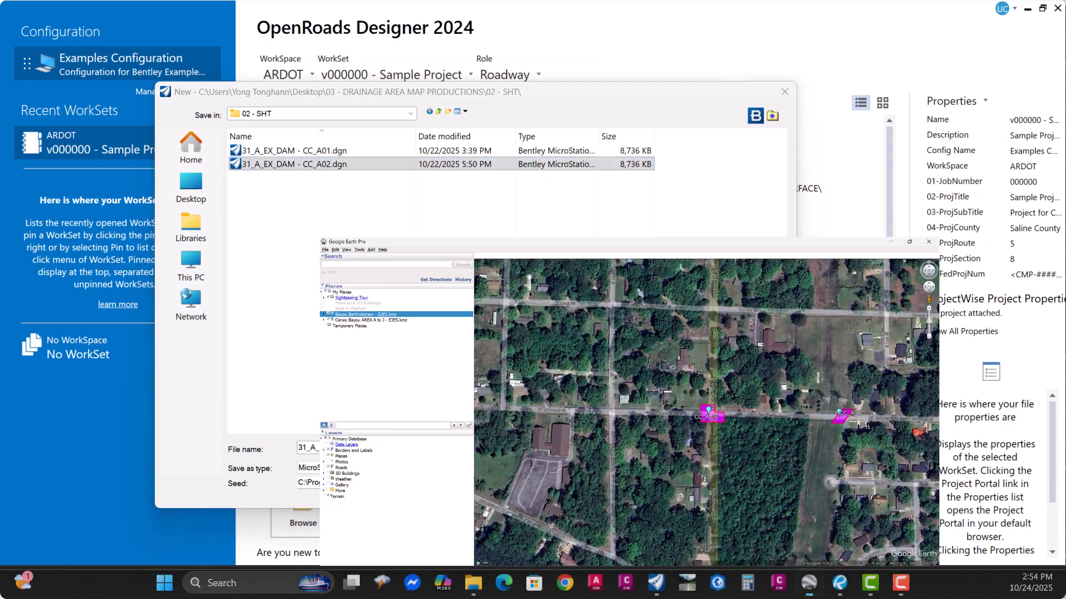
scroll(657, 376, down, 2)
scroll(656, 376, down, 3)
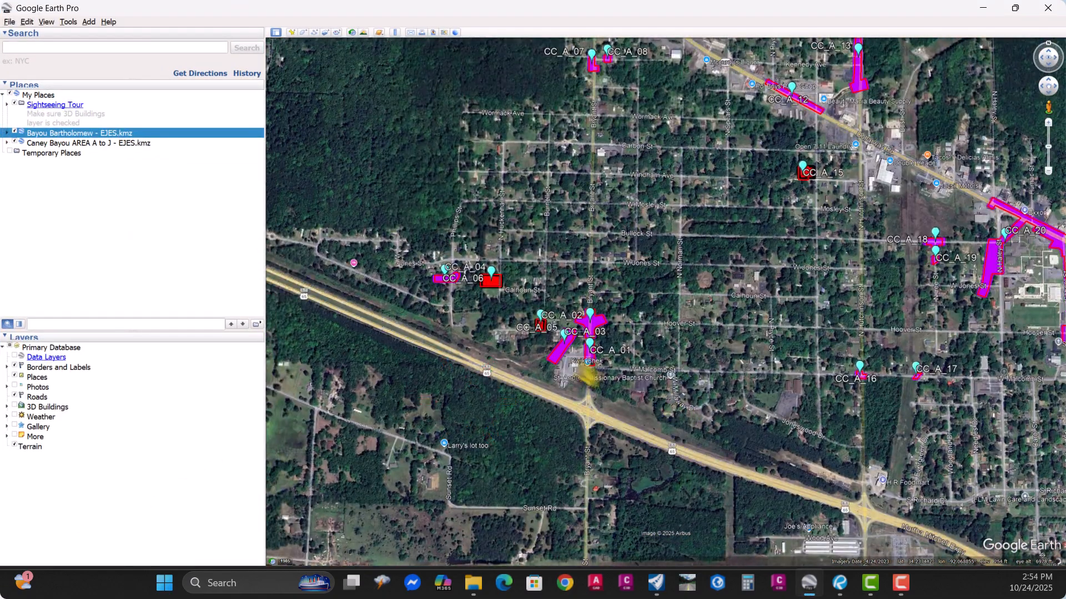
scroll(590, 364, up, 3)
drag(704, 338, 643, 341)
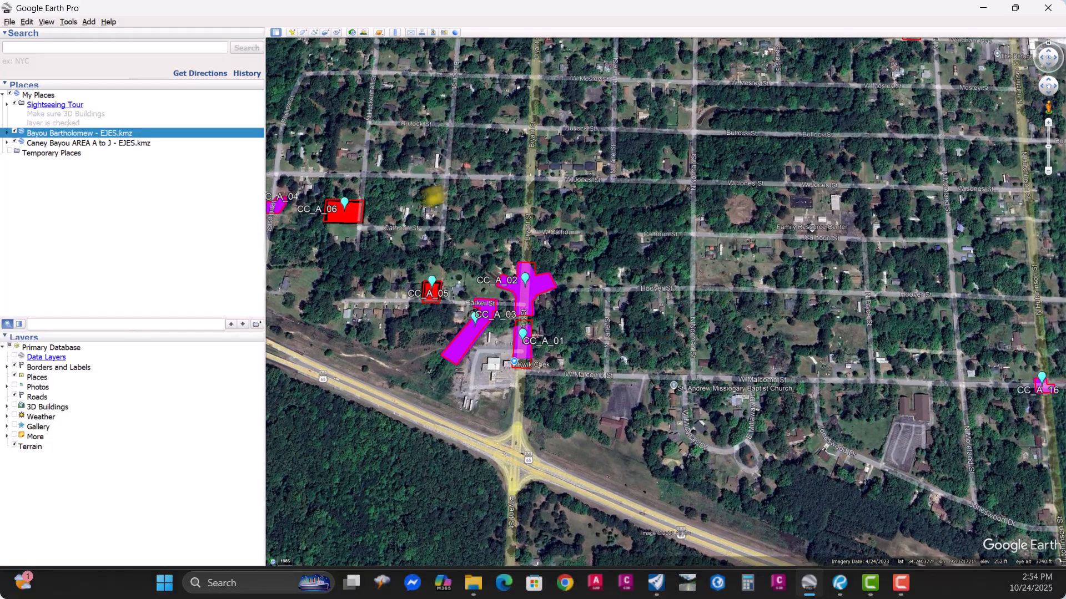
drag(839, 387, 561, 355)
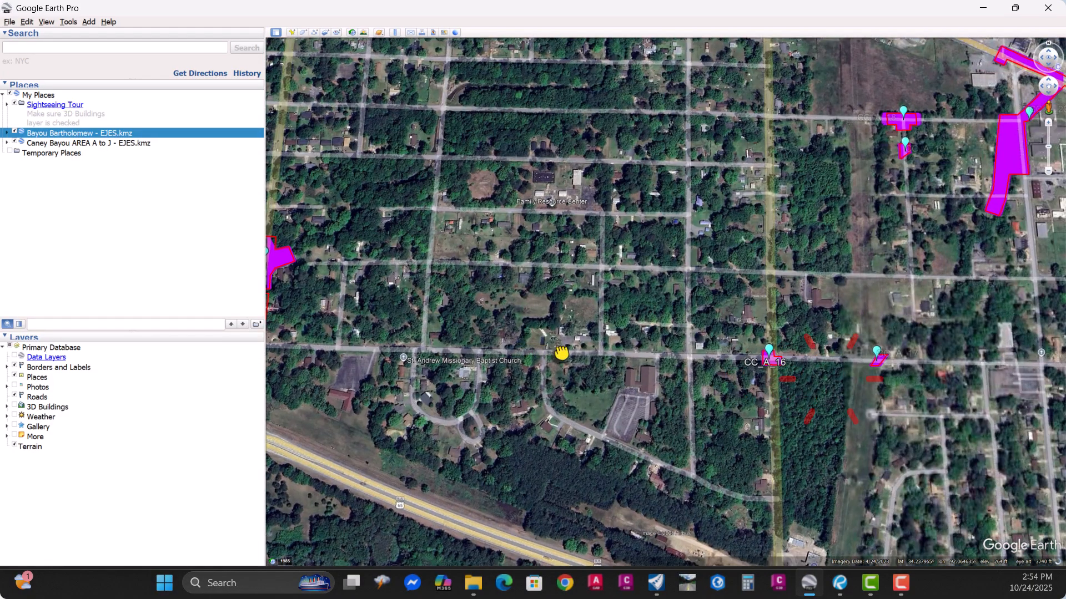
scroll(798, 379, up, 3)
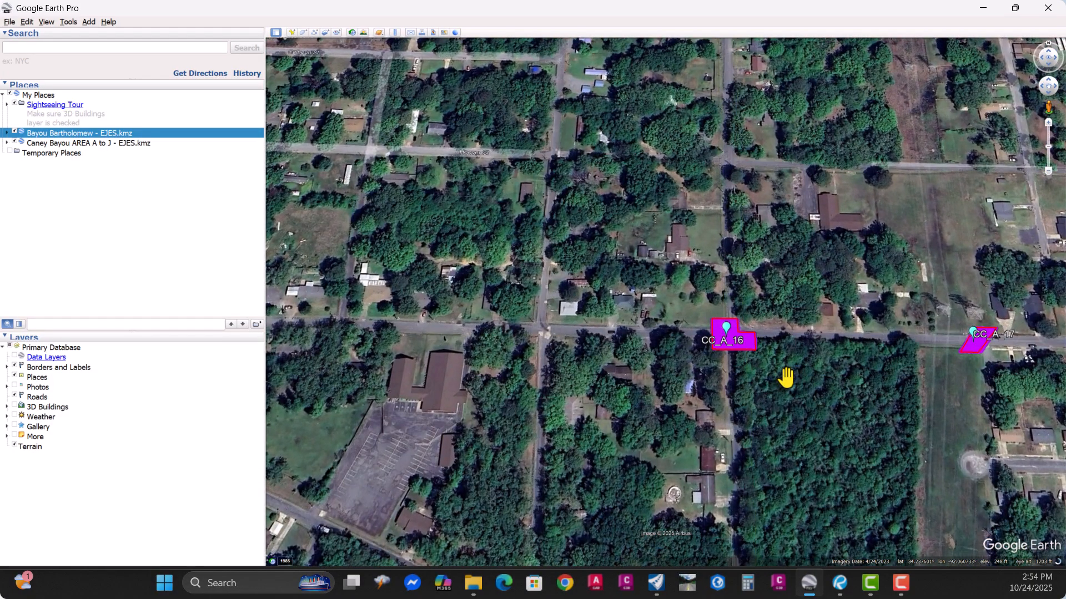
drag(785, 376, 713, 381)
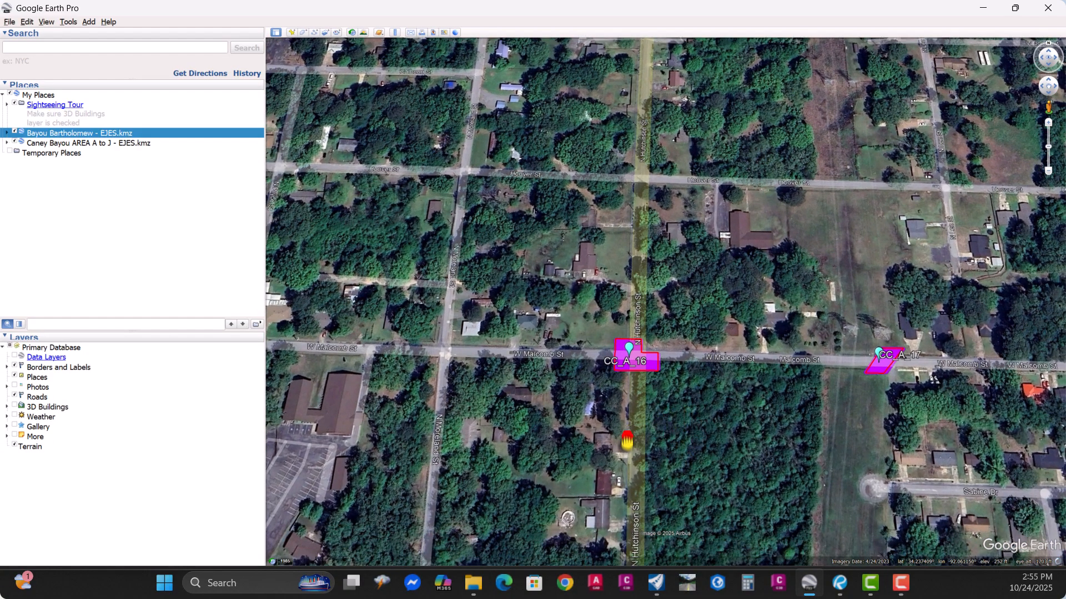
Examine the stretch along W Malcomb St to sites CC_A_01, CC_A_02, CC_A_03 and CC_A_05, and return to a close view of CC_A_16
drag(627, 441, 750, 454)
drag(526, 452, 687, 459)
drag(289, 442, 663, 458)
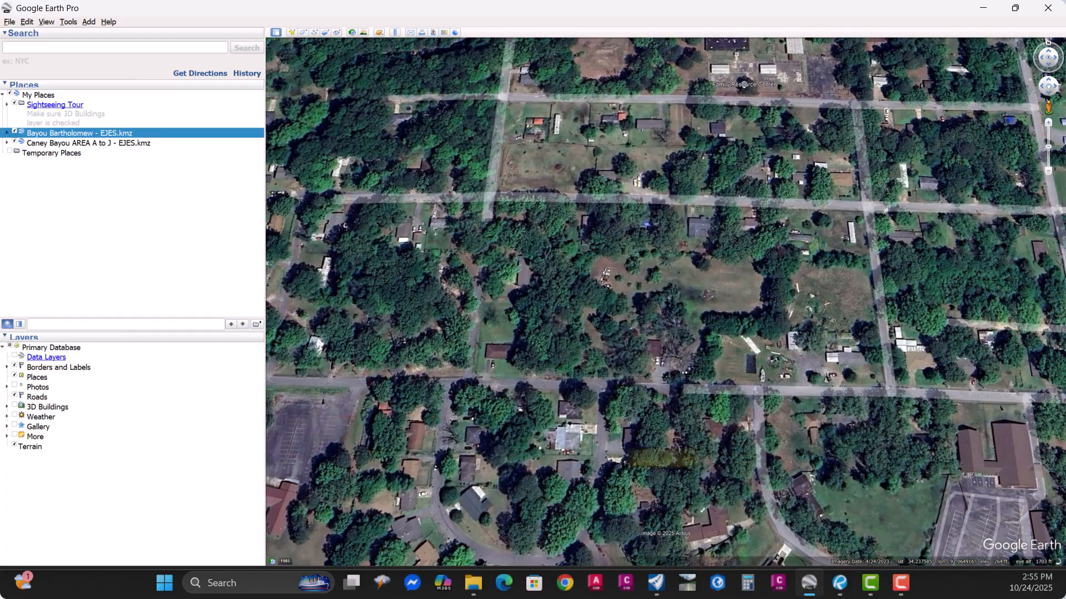
drag(459, 448, 880, 438)
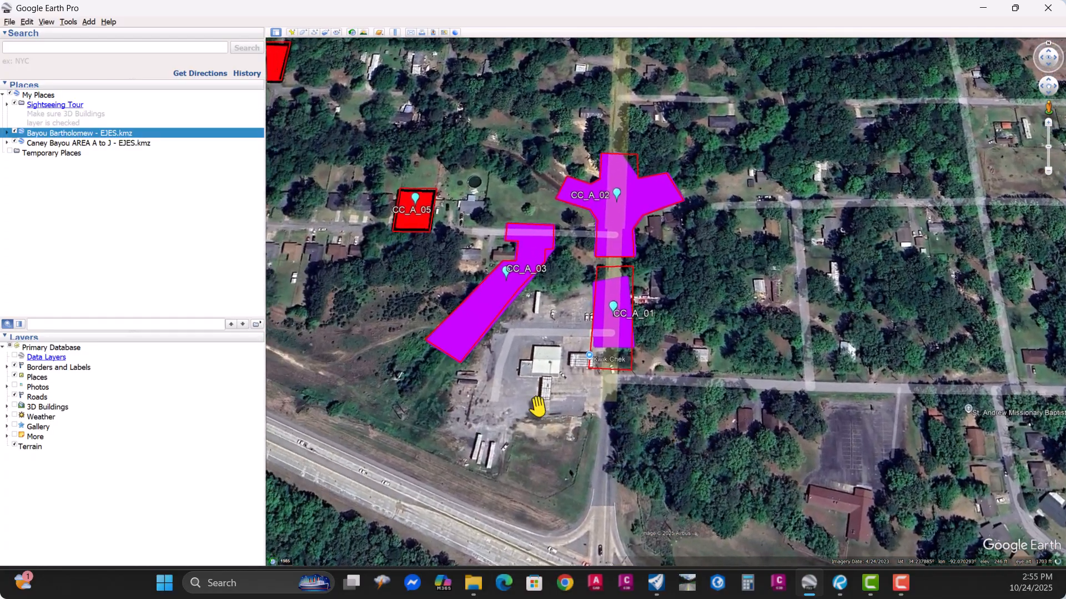
drag(536, 407, 526, 482)
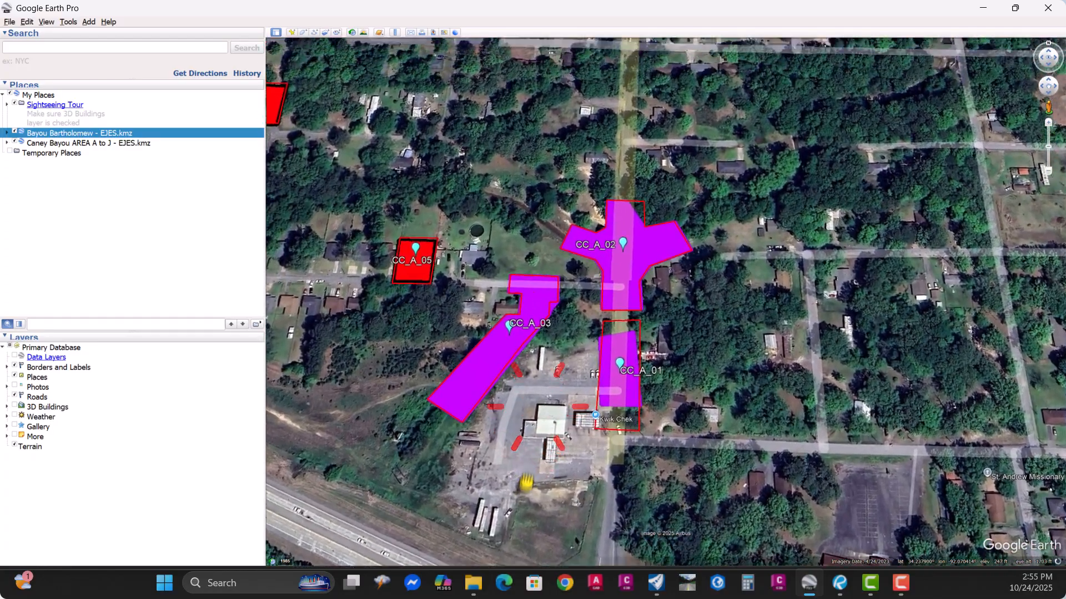
scroll(516, 489, down, 2)
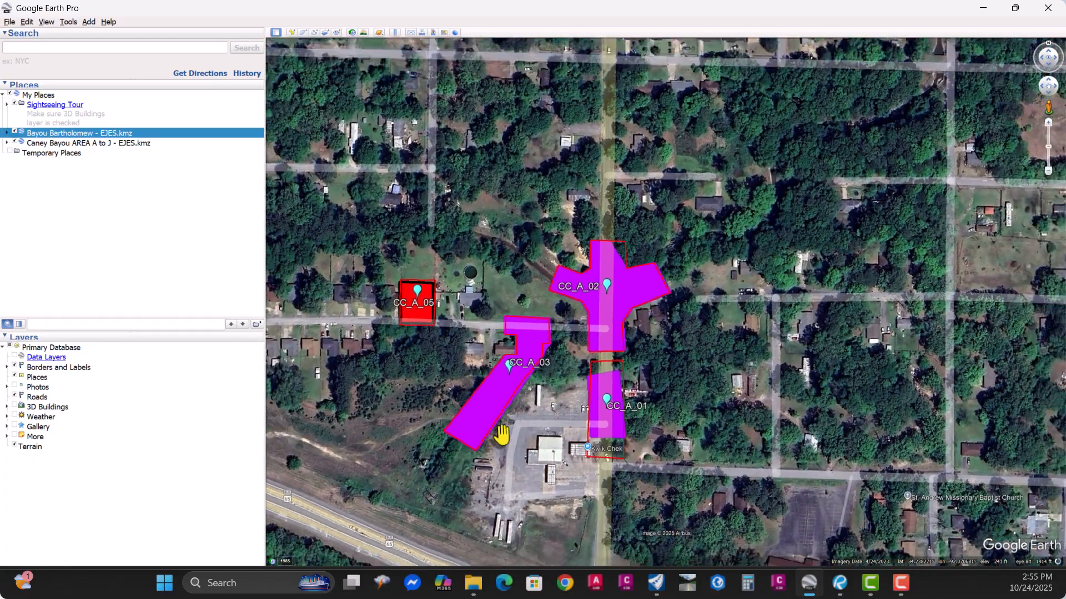
scroll(501, 435, down, 3)
drag(714, 428, 564, 395)
drag(822, 444, 512, 405)
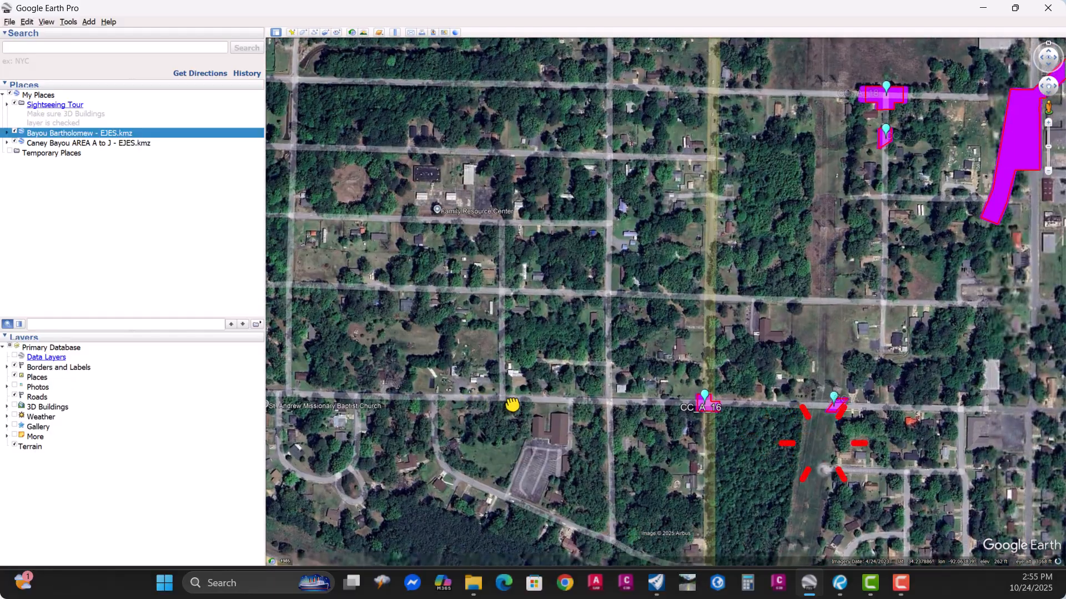
scroll(702, 416, up, 3)
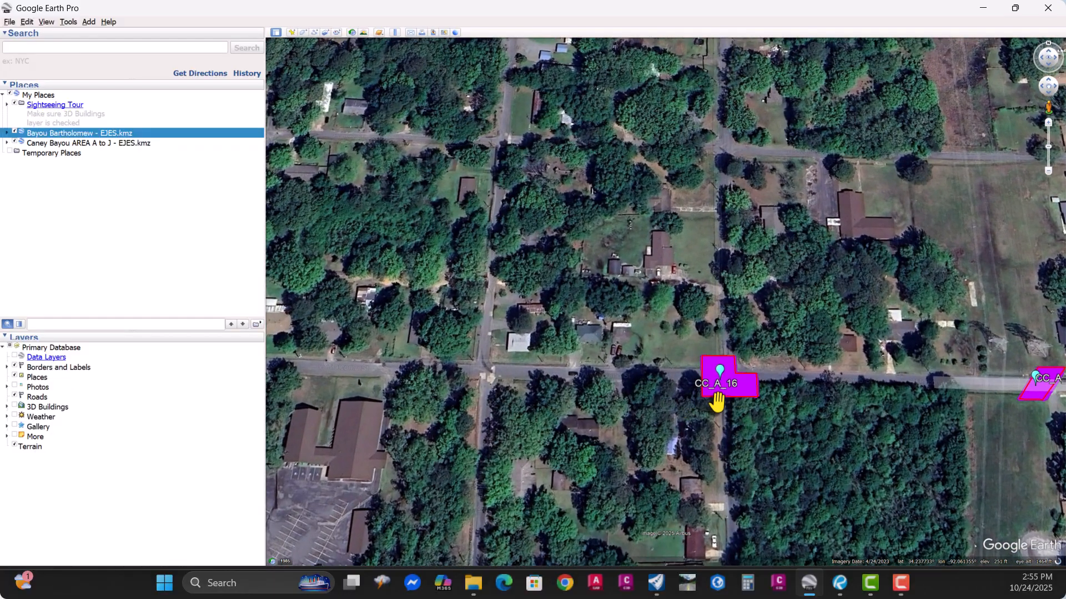
scroll(716, 401, up, 1)
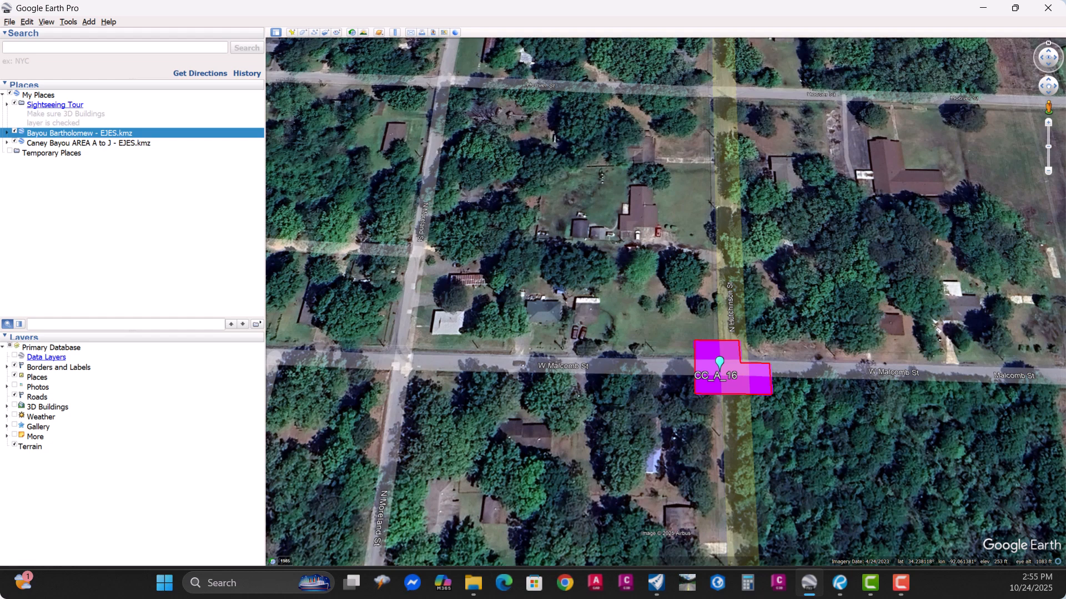
Switch back to OpenRoads Designer and change the new file's name to 40_A_EX_DAM - CC_A16.dgn
key(alt+Tab)
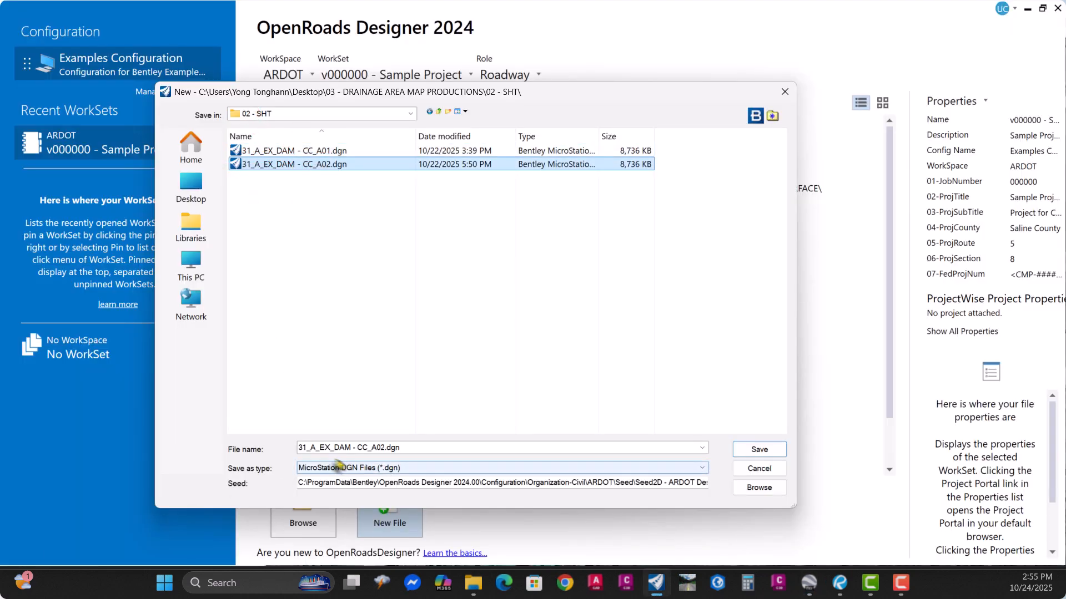
click(306, 452)
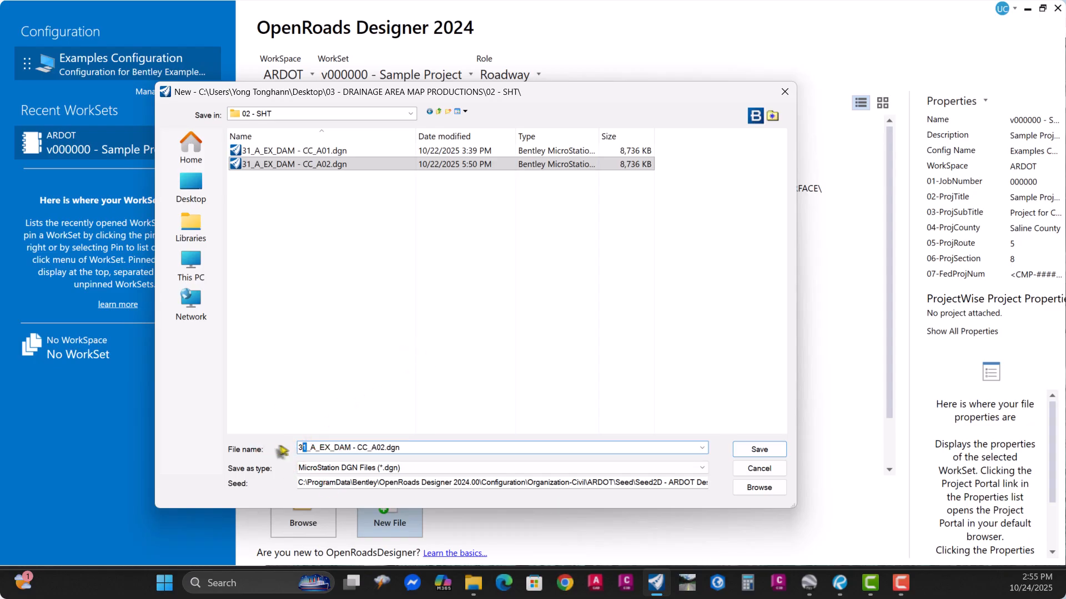
drag(306, 450, 291, 454)
text(40)
drag(384, 450, 375, 452)
text(16)
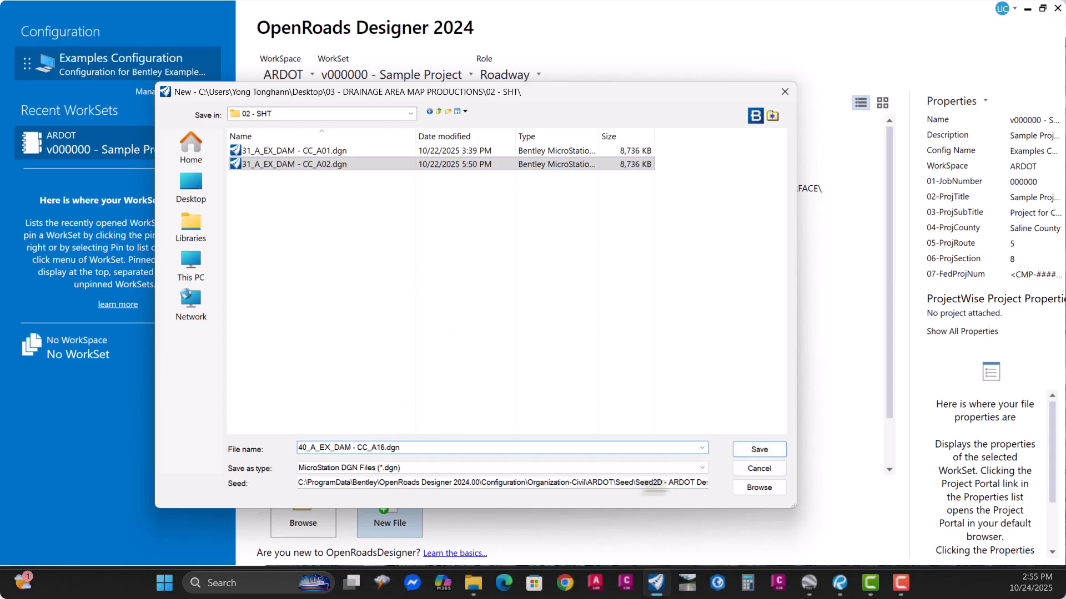
Choose Seed2D - ARDOT Design.dgn from the ARDOT Seed folder as the seed file and create the new DGN file
click(613, 482)
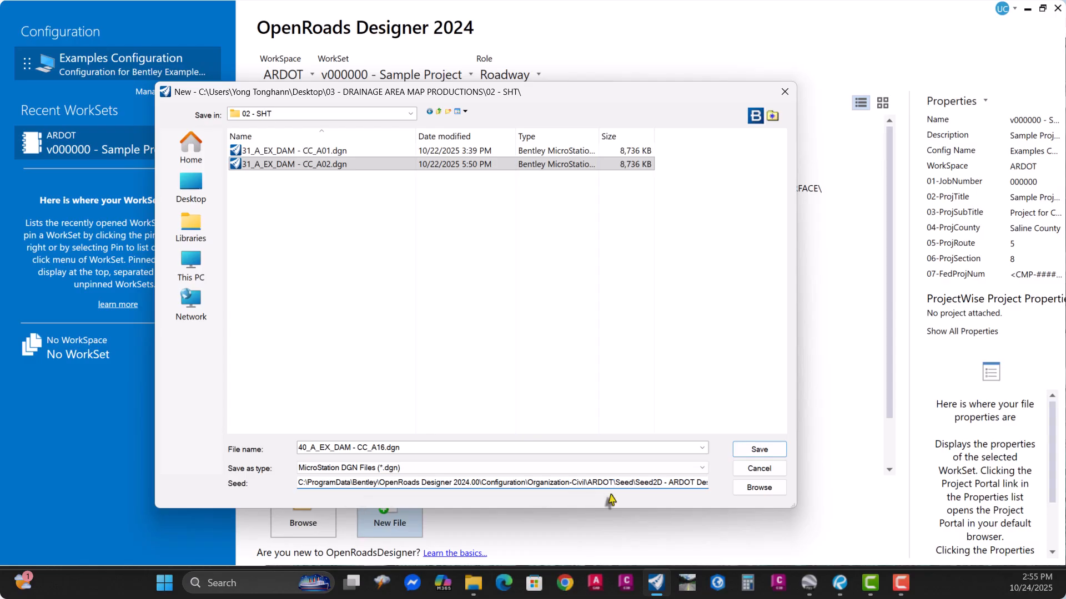
drag(435, 484, 644, 484)
key(shift+End)
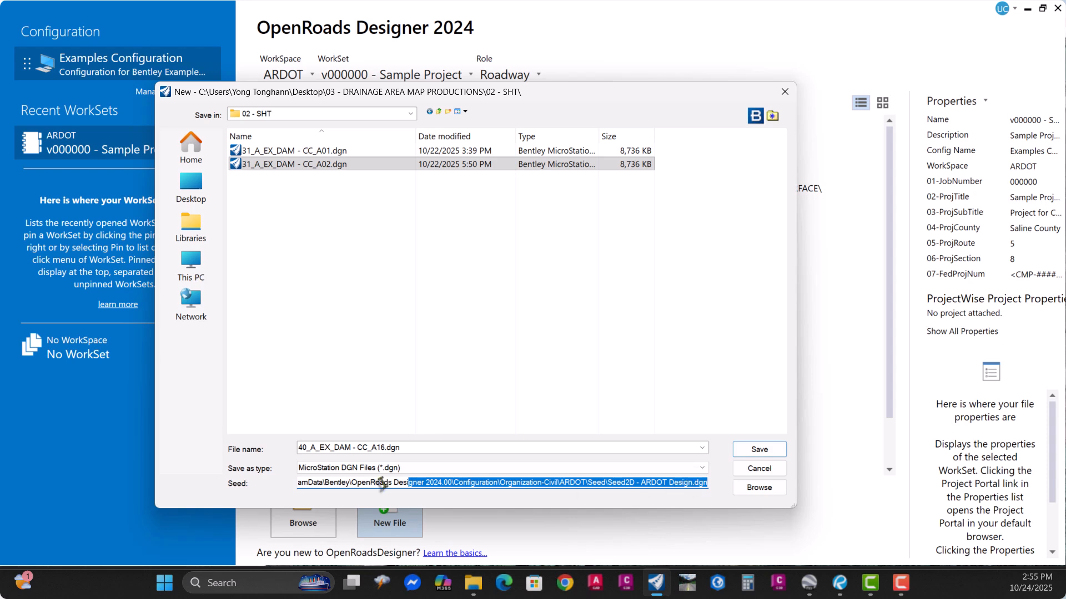
click(472, 482)
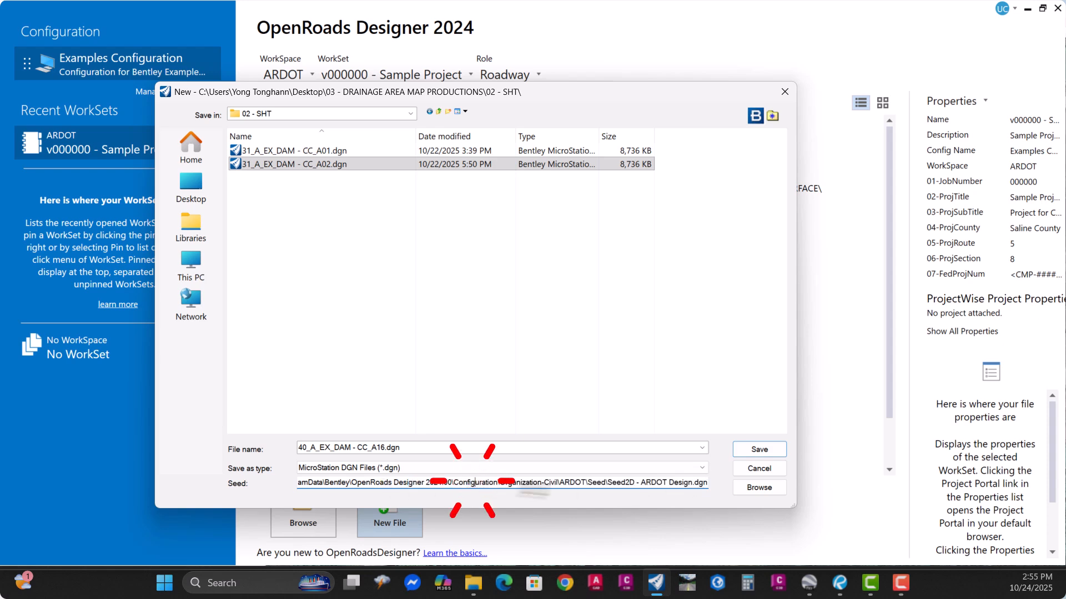
click(753, 490)
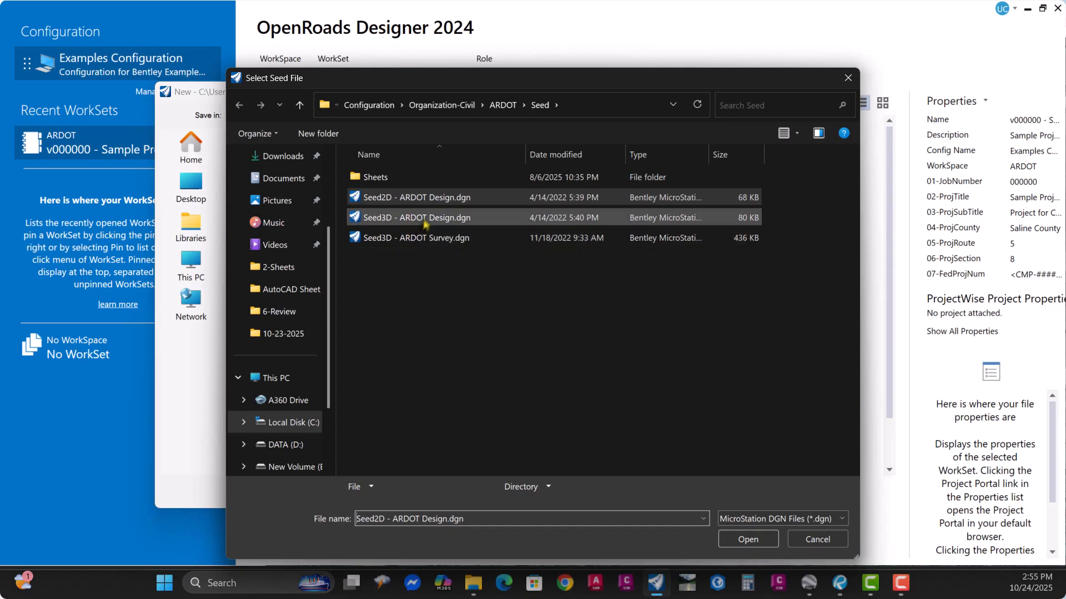
drag(469, 84, 516, 83)
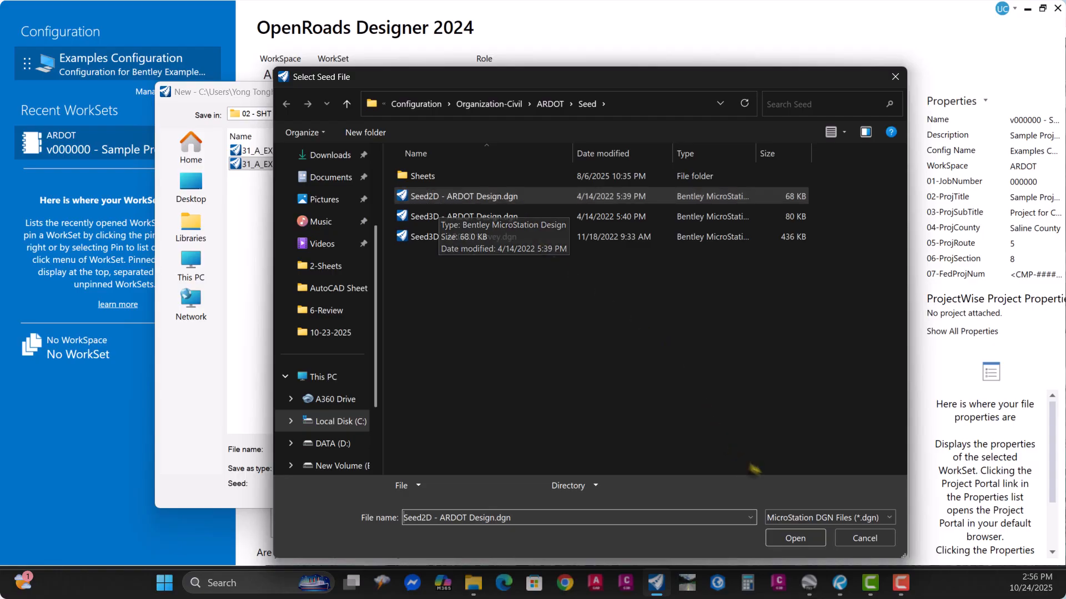
click(795, 538)
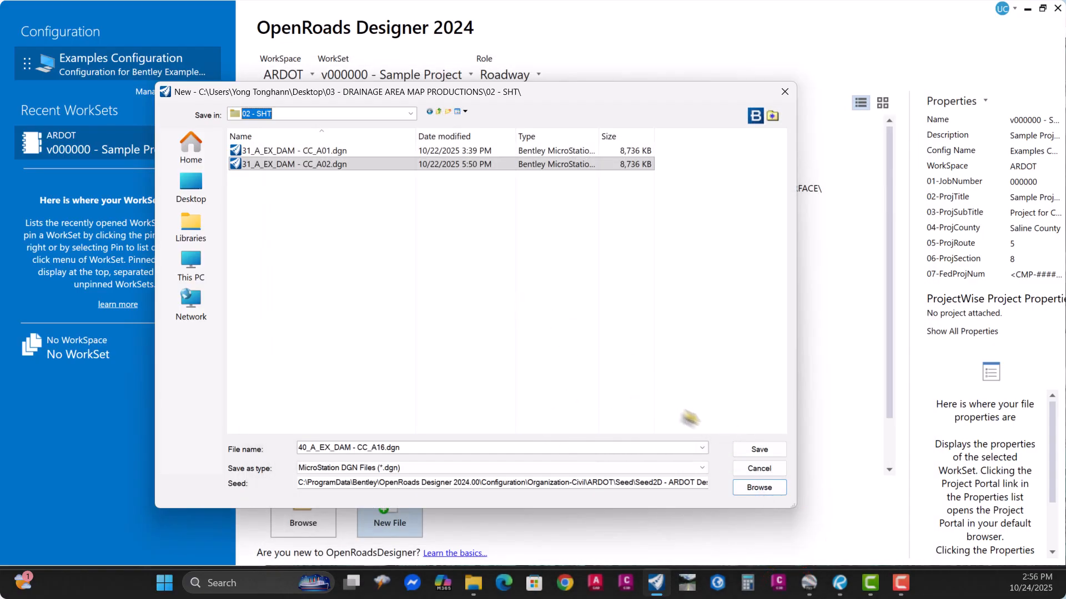
click(758, 450)
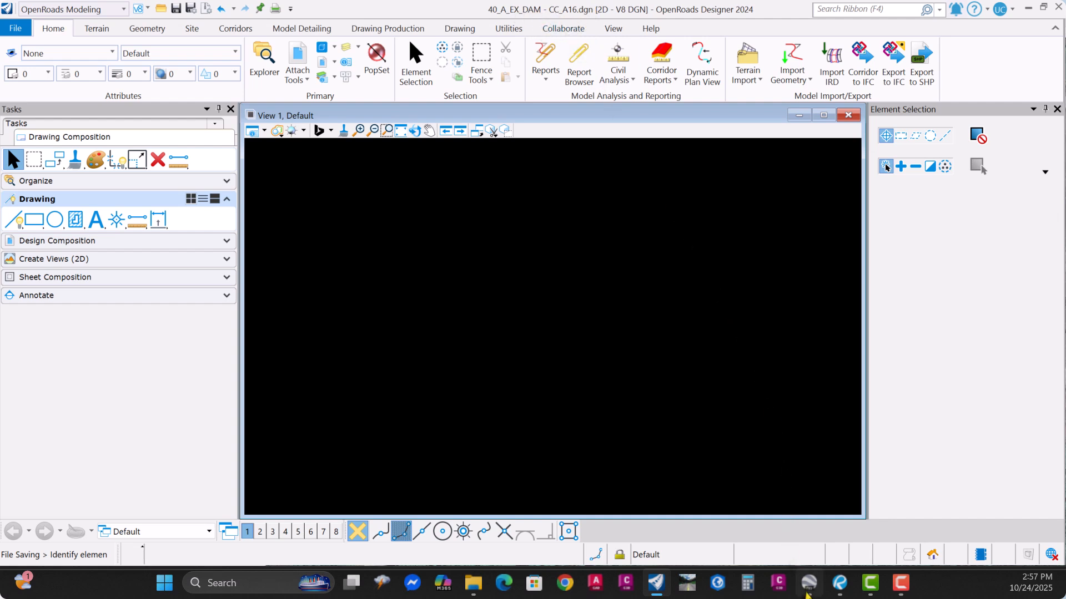
Check the CC_A_16 site and its surroundings in Google Earth Pro, and return to OpenRoads Designer
click(809, 583)
drag(722, 383, 593, 376)
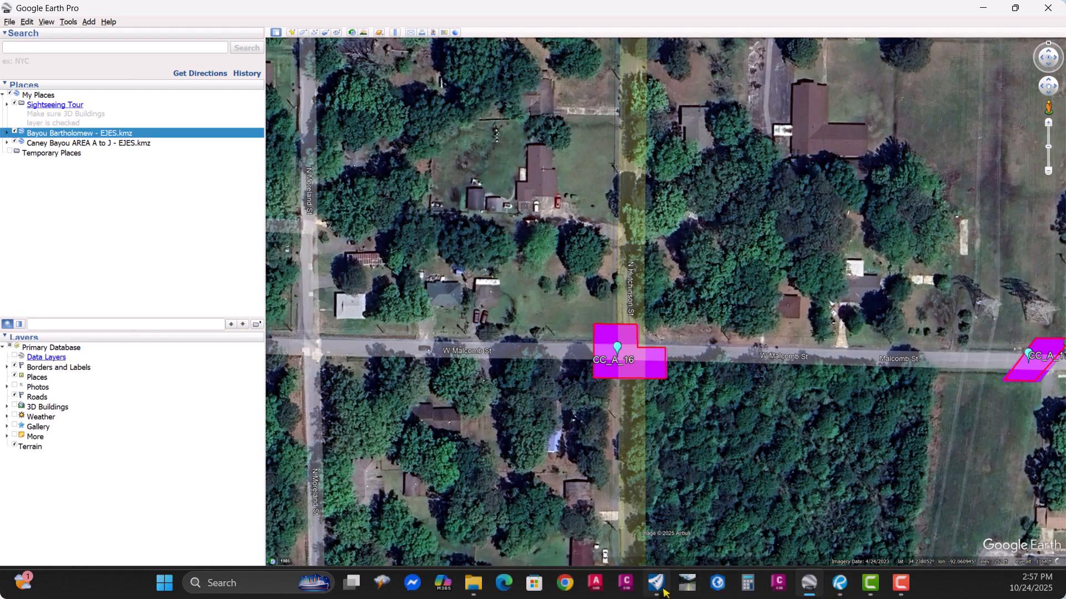
click(662, 589)
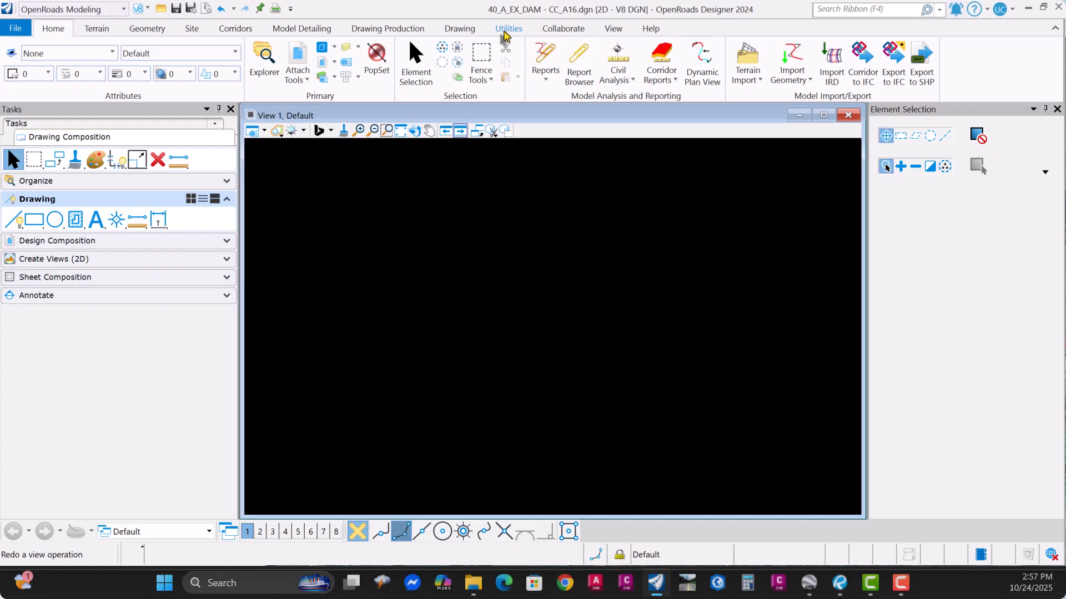
Open the Geographic Coordinate System settings and place the dialog over the middle of View 1
click(504, 32)
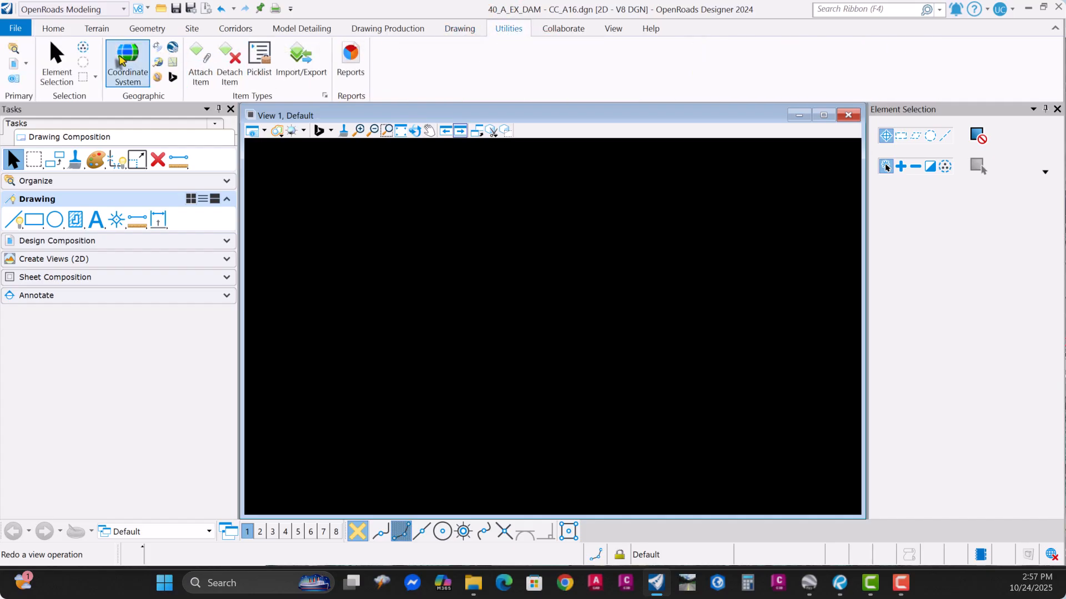
click(121, 60)
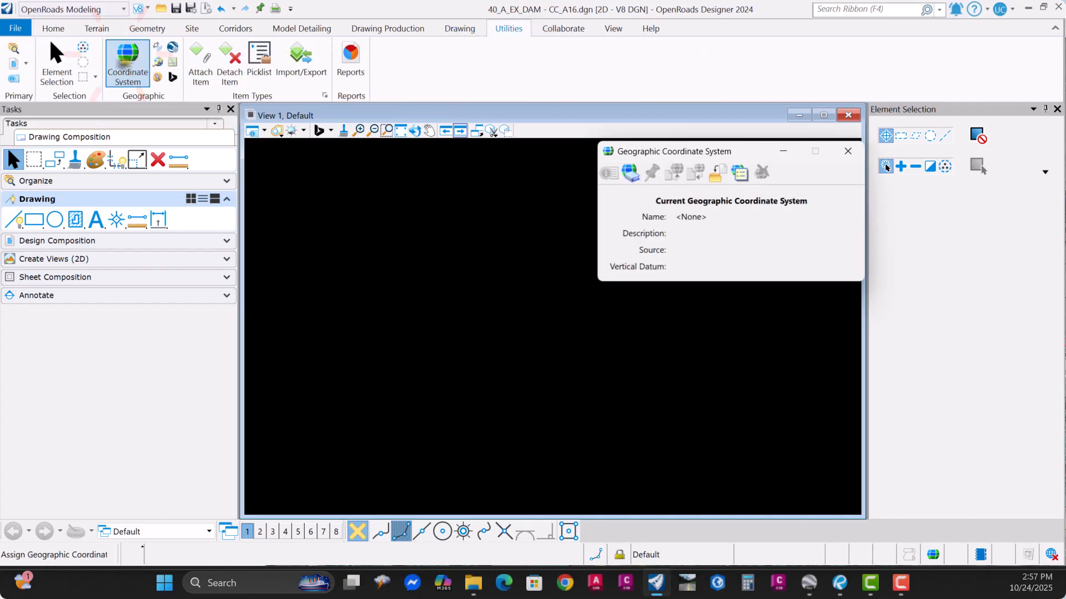
drag(645, 155, 522, 187)
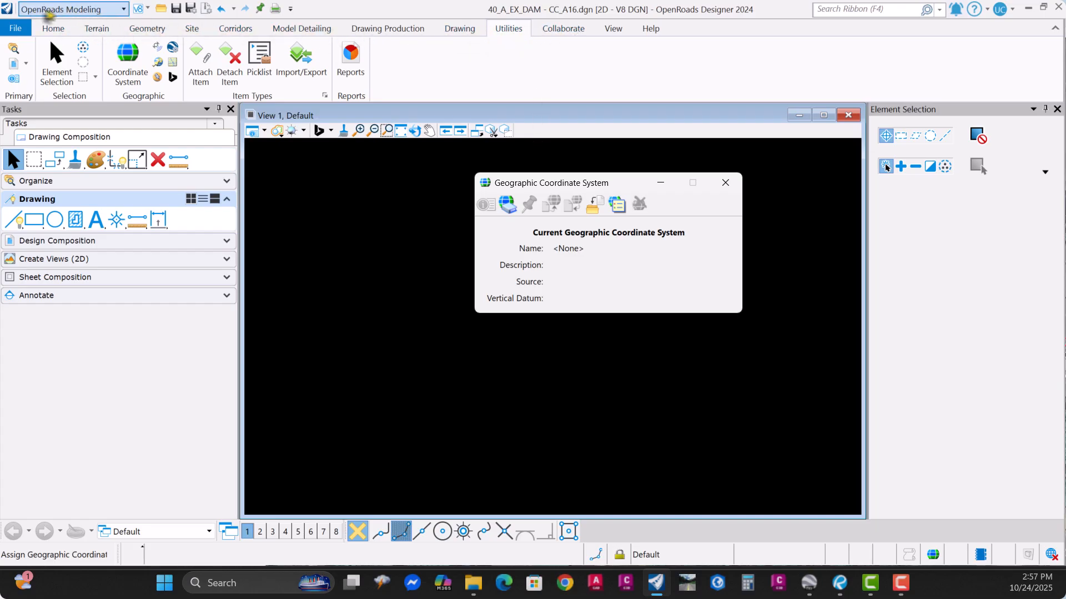
Check where the Coordinate System tool is found in the Drawing, Drawing Production, and Drainage and Utilities workflows, and return to OpenRoads Modeling
click(95, 10)
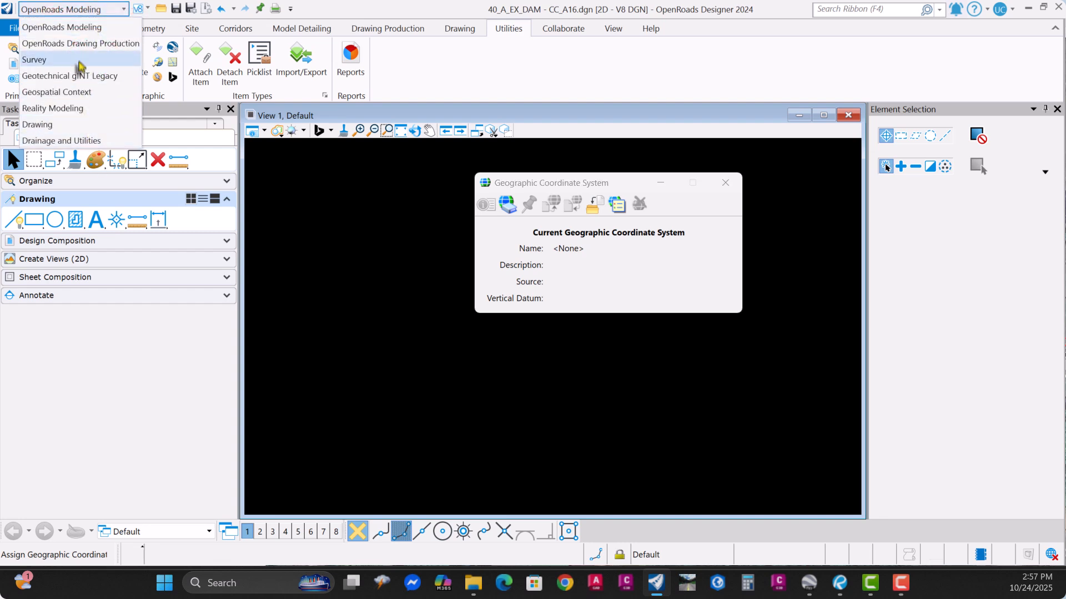
click(49, 128)
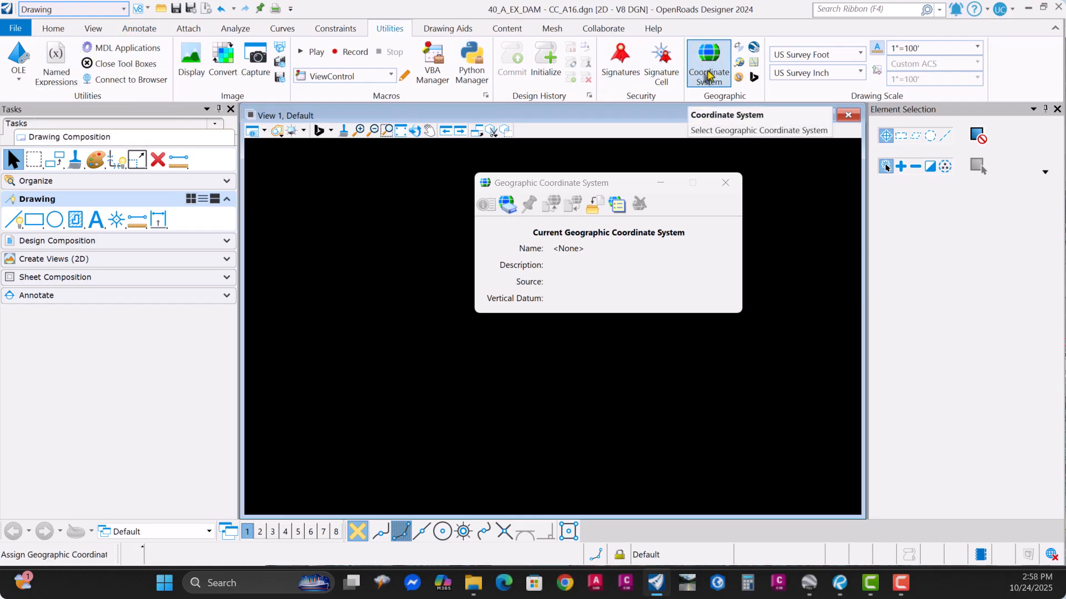
click(48, 10)
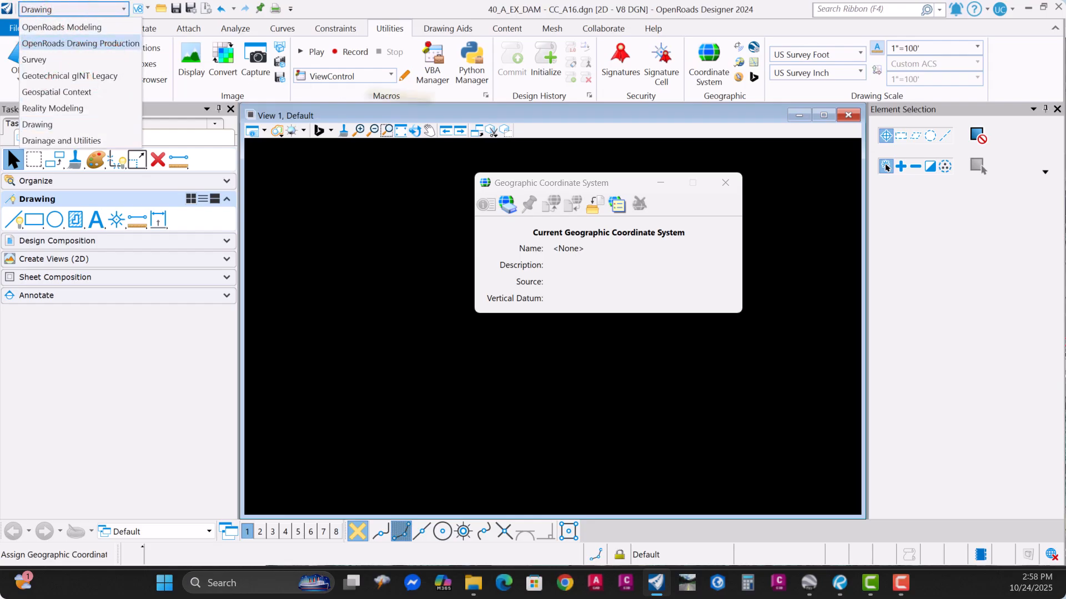
click(70, 44)
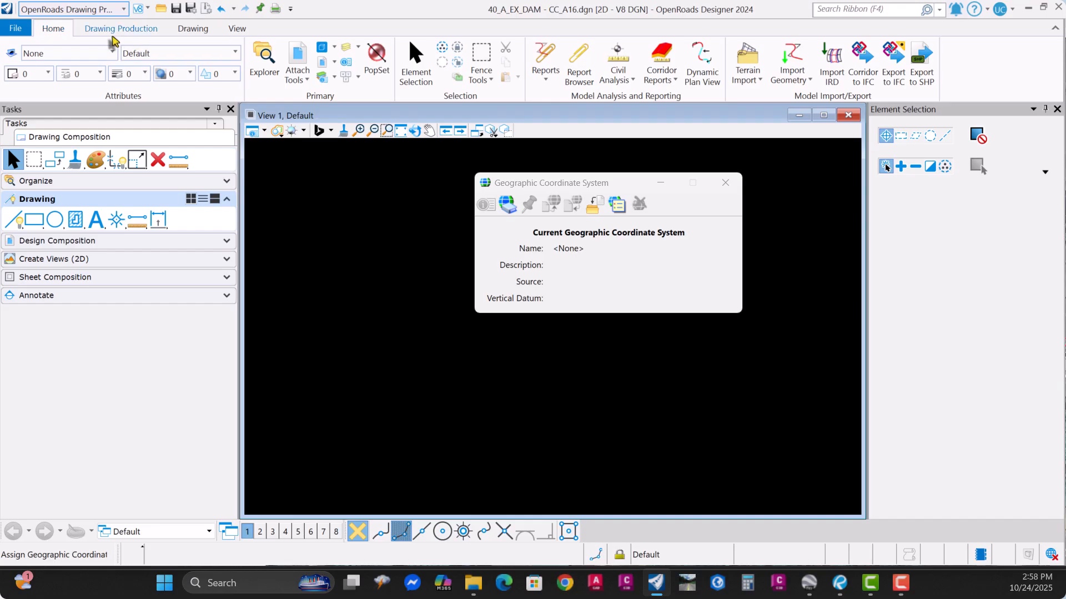
click(121, 29)
click(193, 29)
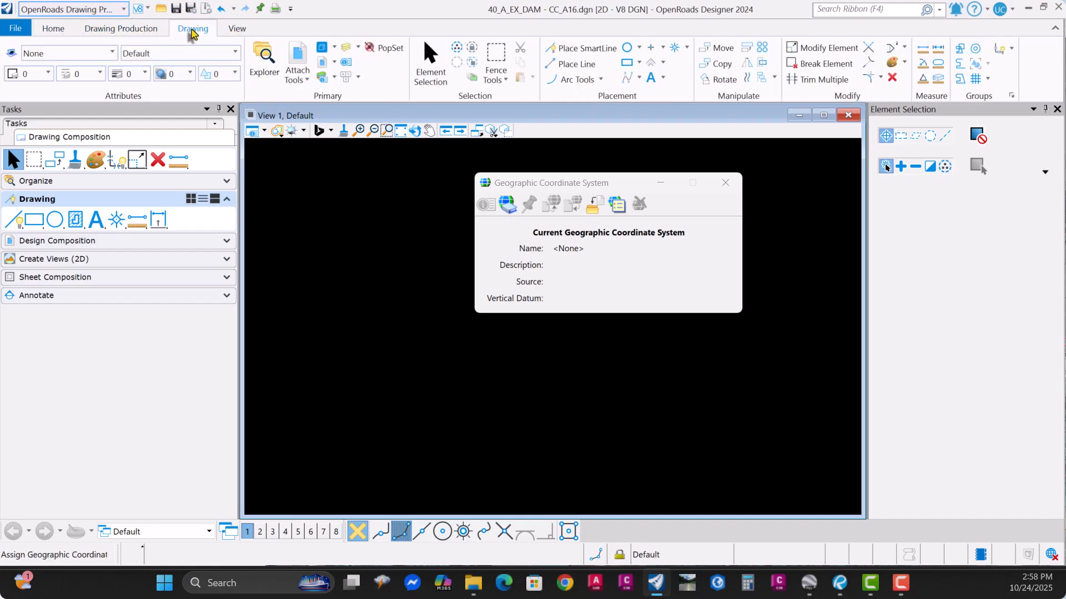
click(236, 29)
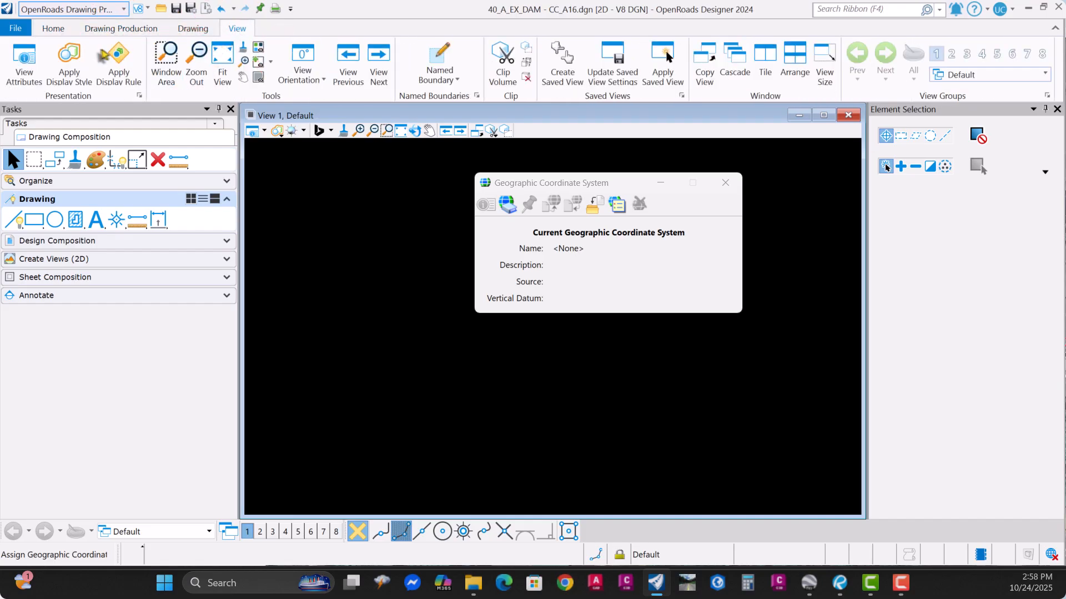
click(55, 10)
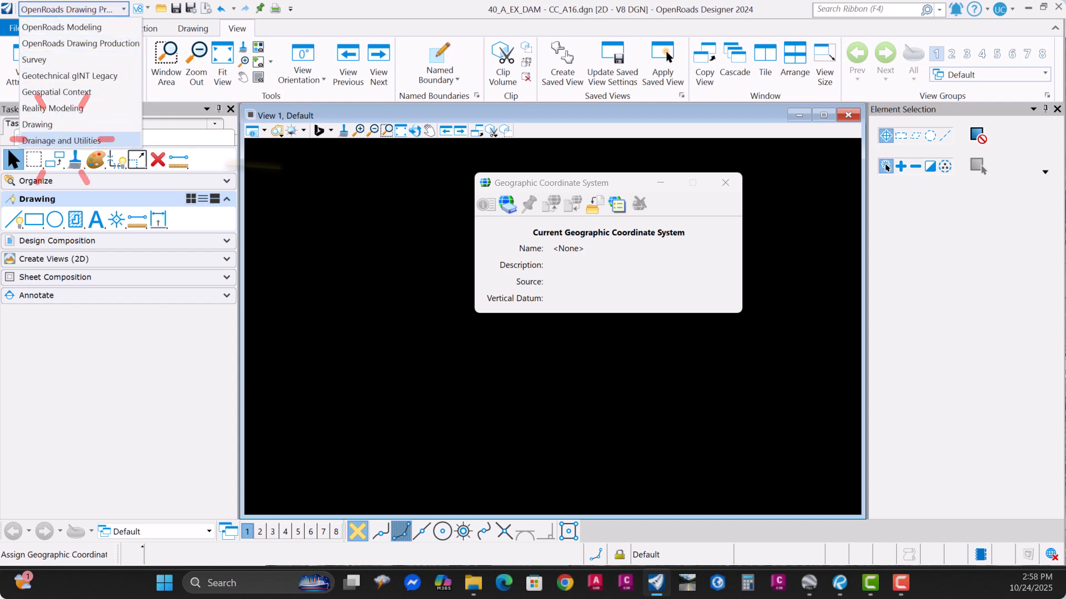
click(62, 141)
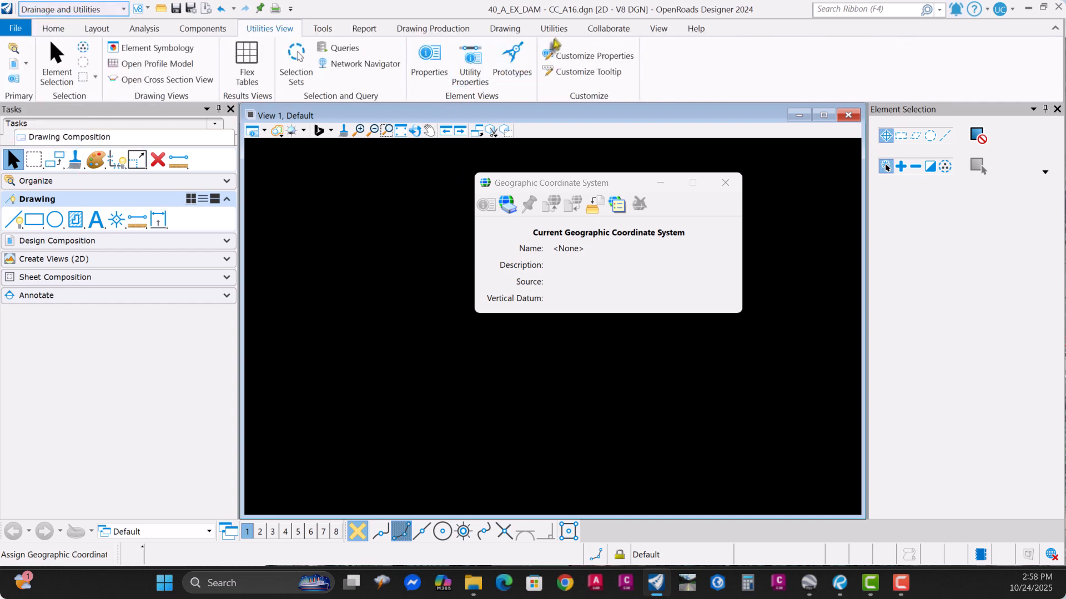
click(554, 28)
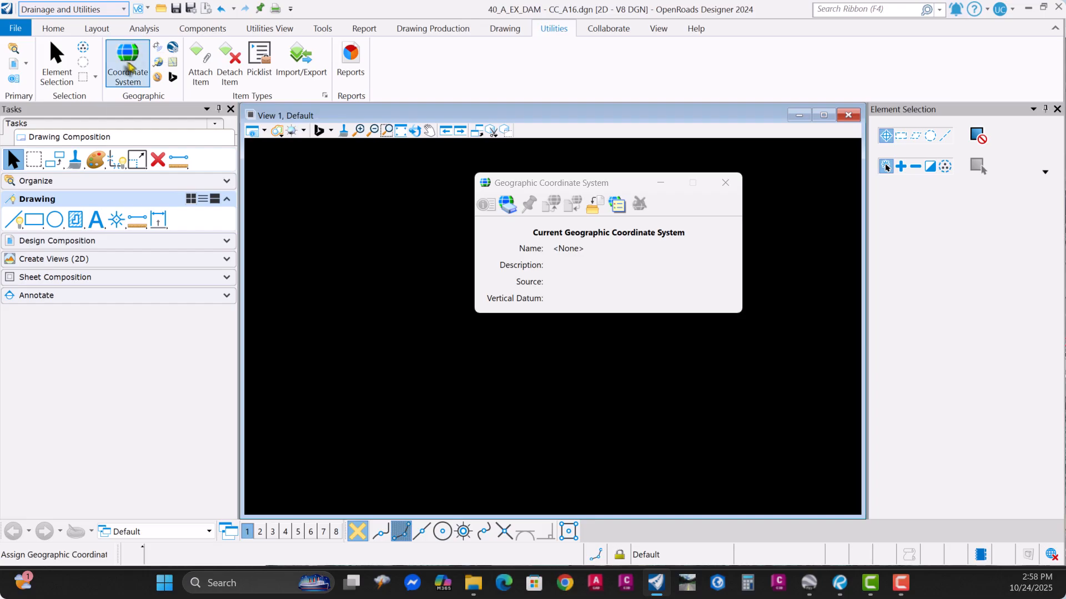
click(100, 9)
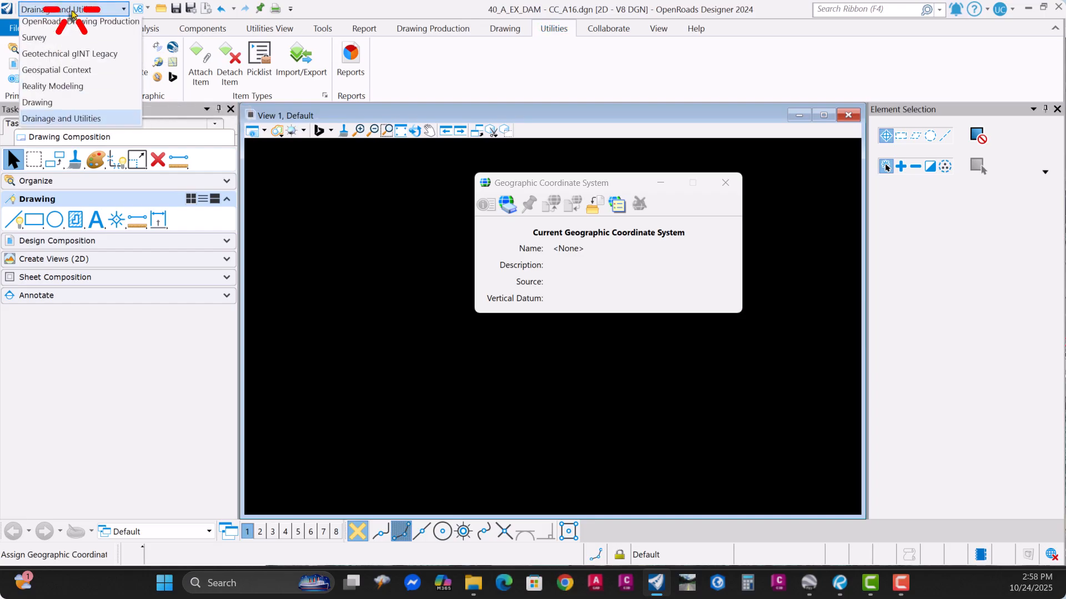
click(50, 24)
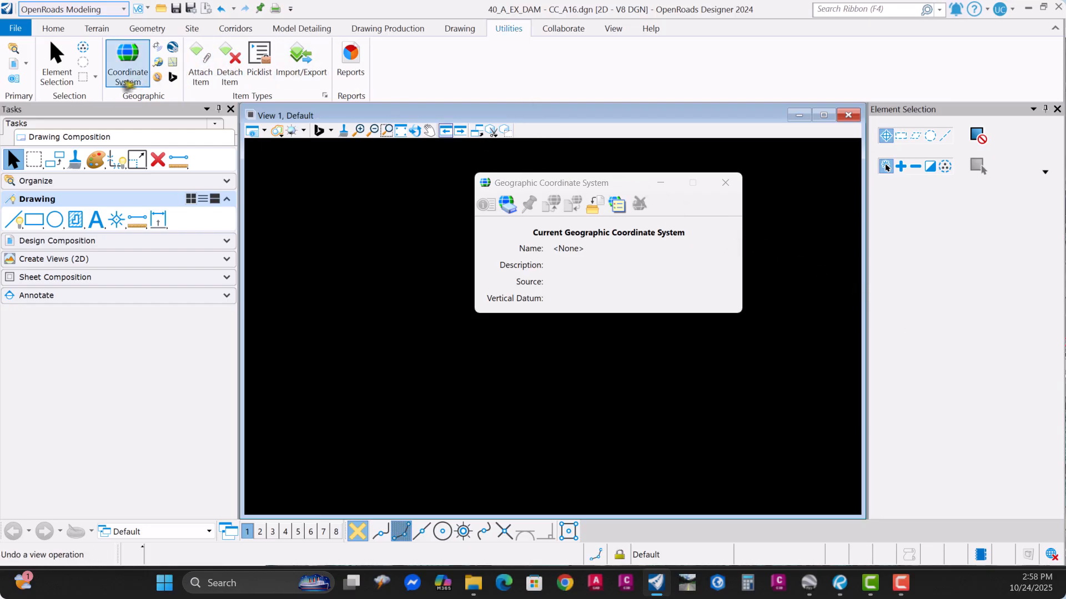
Assign the AR83-SF (NAD83 Arkansas State Plane, South Zone, US Foot) coordinate system from the favorites and close the Geographic Coordinate System dialog
click(507, 205)
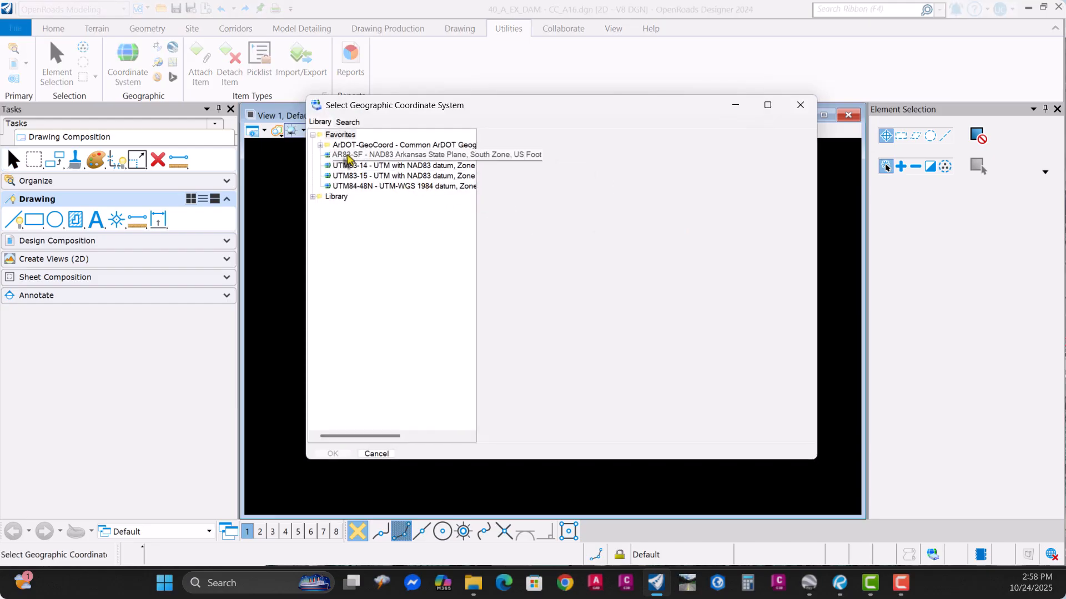
click(347, 155)
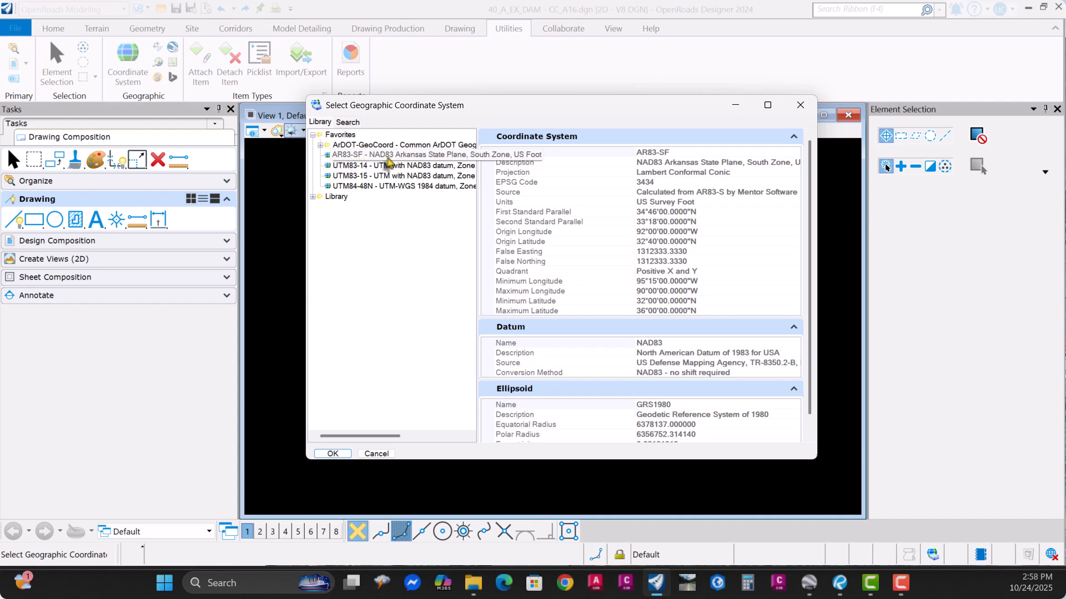
drag(582, 104, 604, 96)
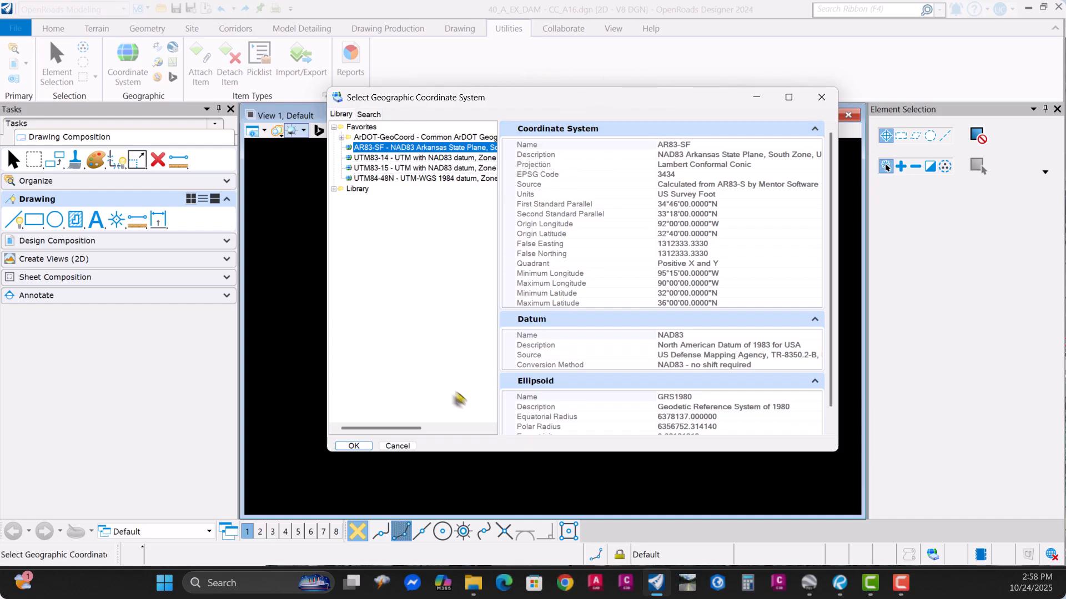
click(353, 446)
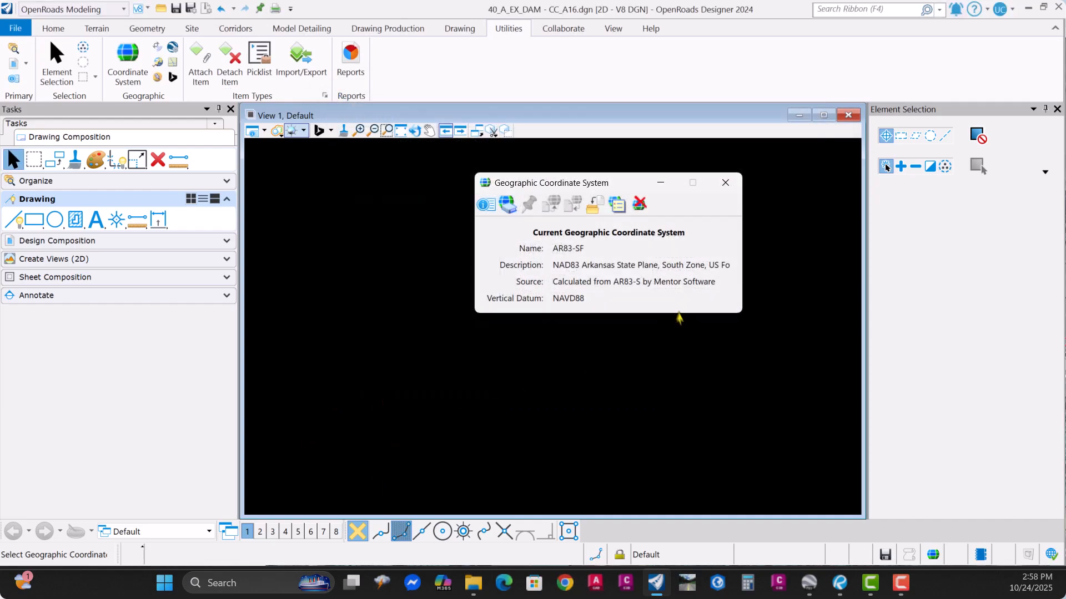
click(727, 187)
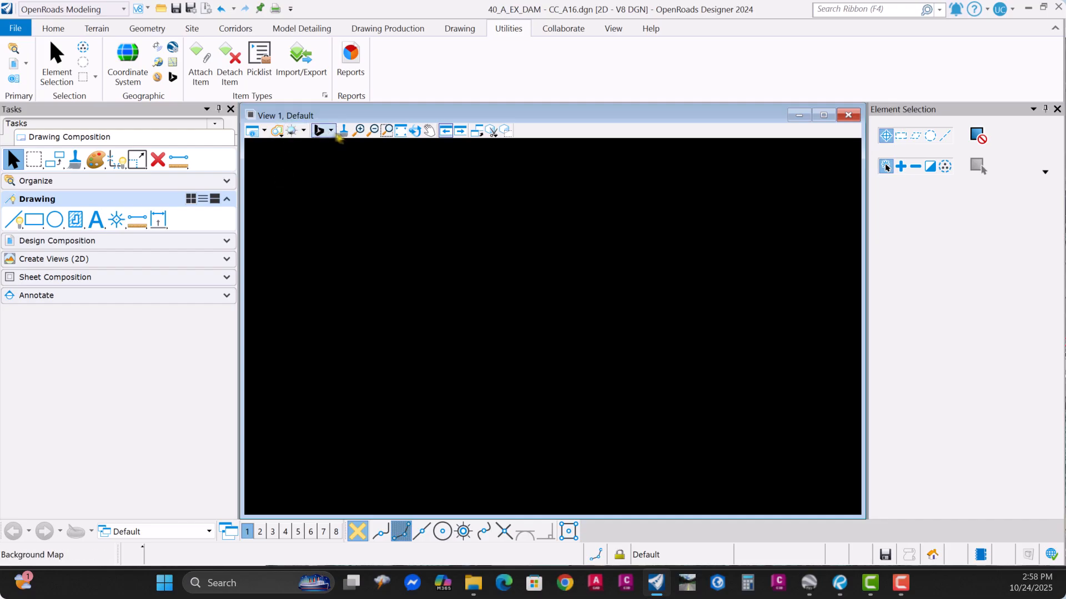
Fit View 1 and set its background map type to Hybrid
click(399, 133)
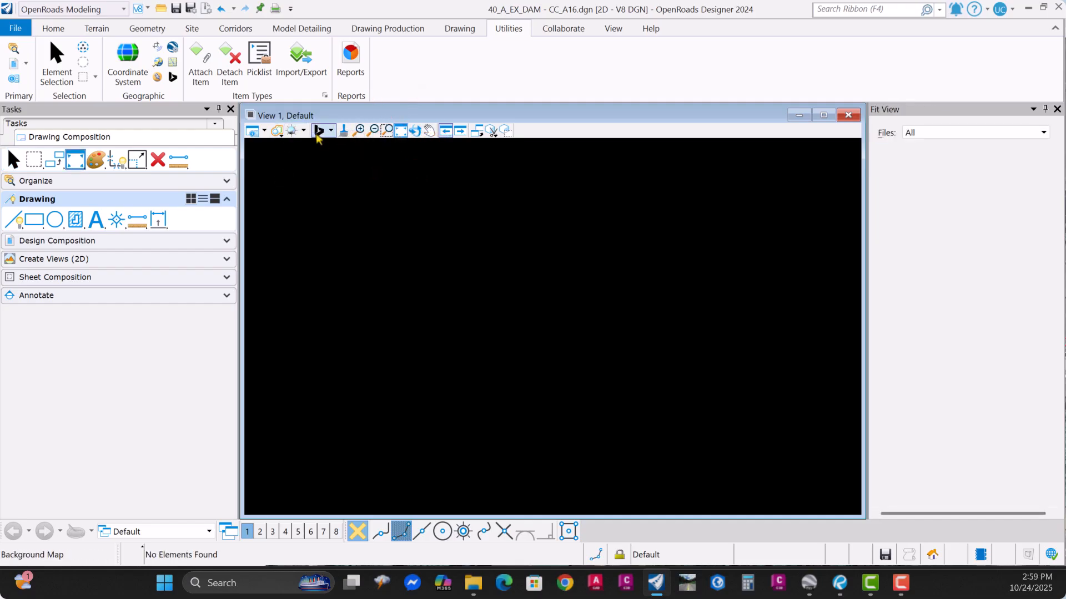
click(330, 132)
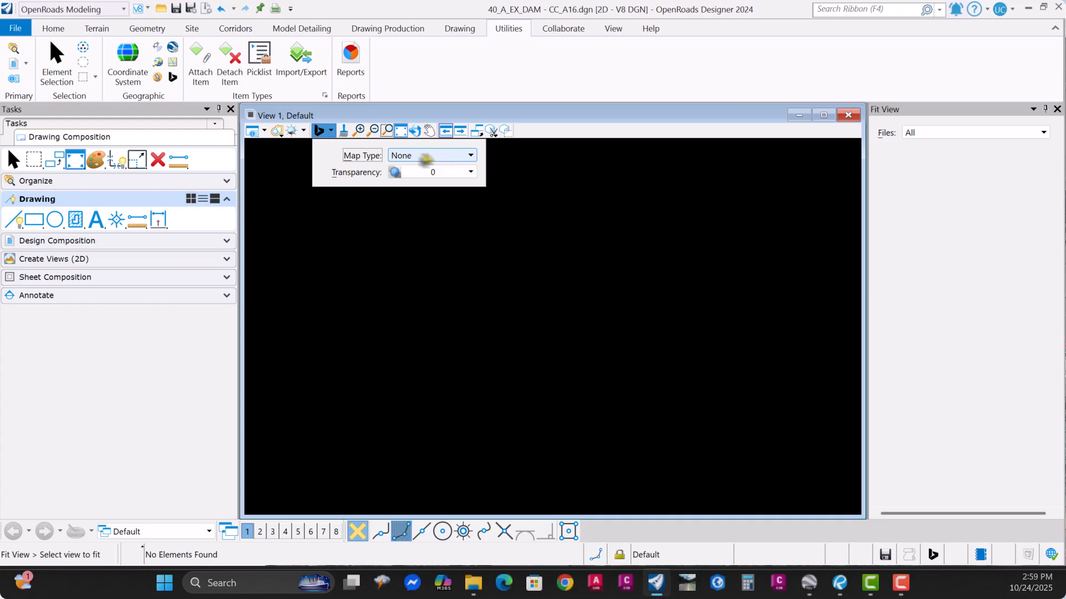
click(329, 133)
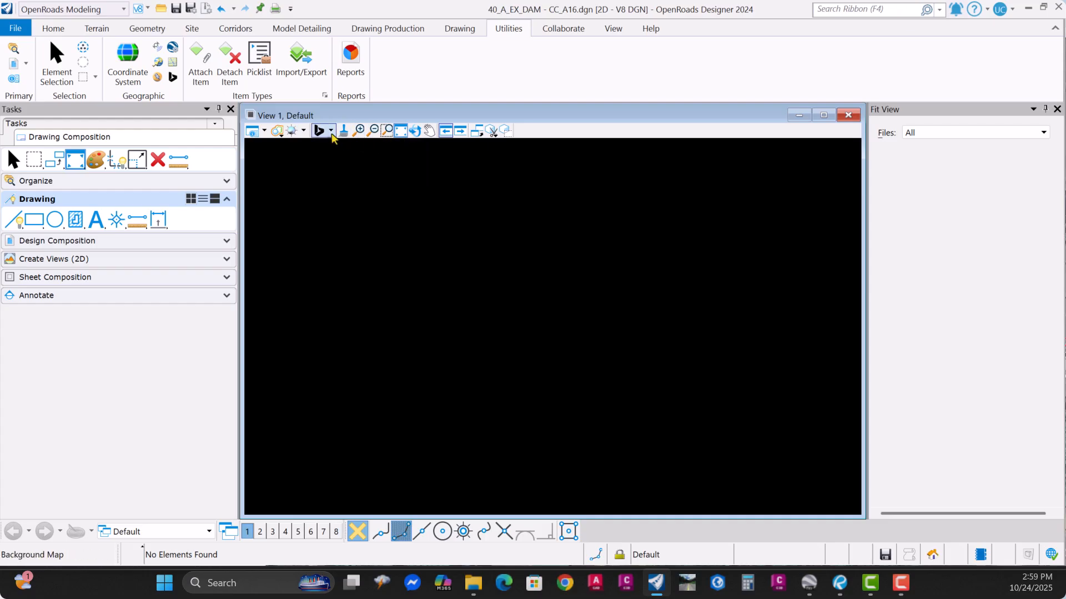
click(332, 133)
click(430, 156)
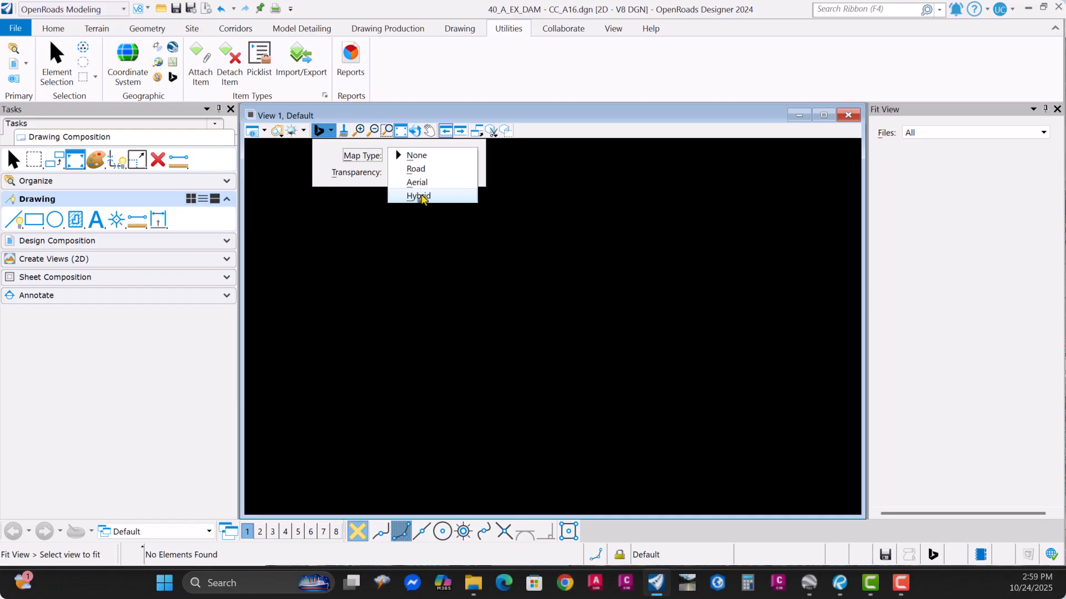
click(419, 196)
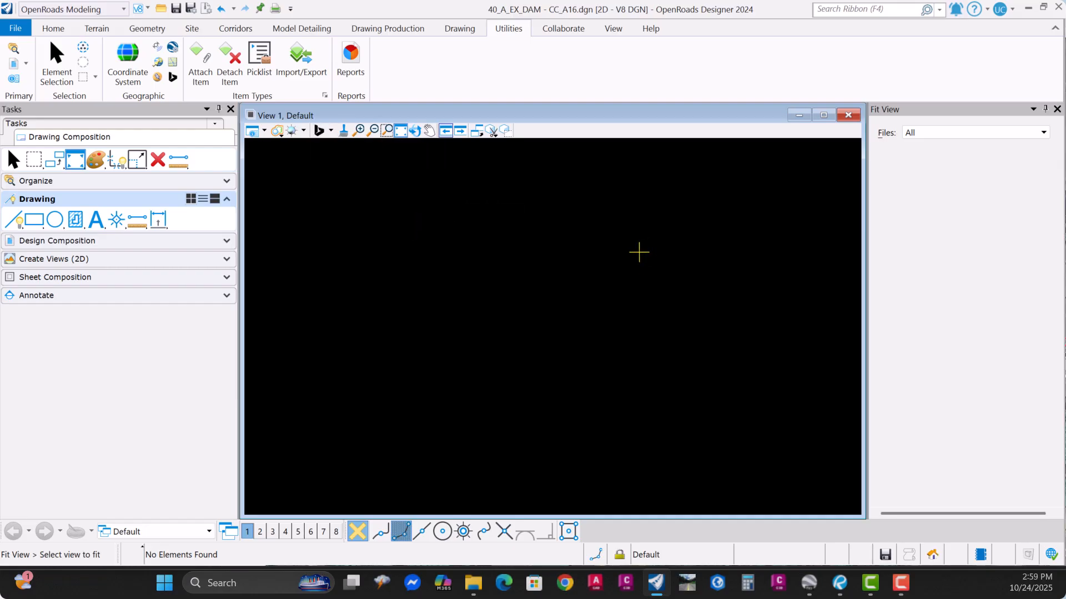
Bring the area around US Highway 65 Business in Pine Bluff, Arkansas, into View 1 and save the file settings
scroll(585, 280, down, 6)
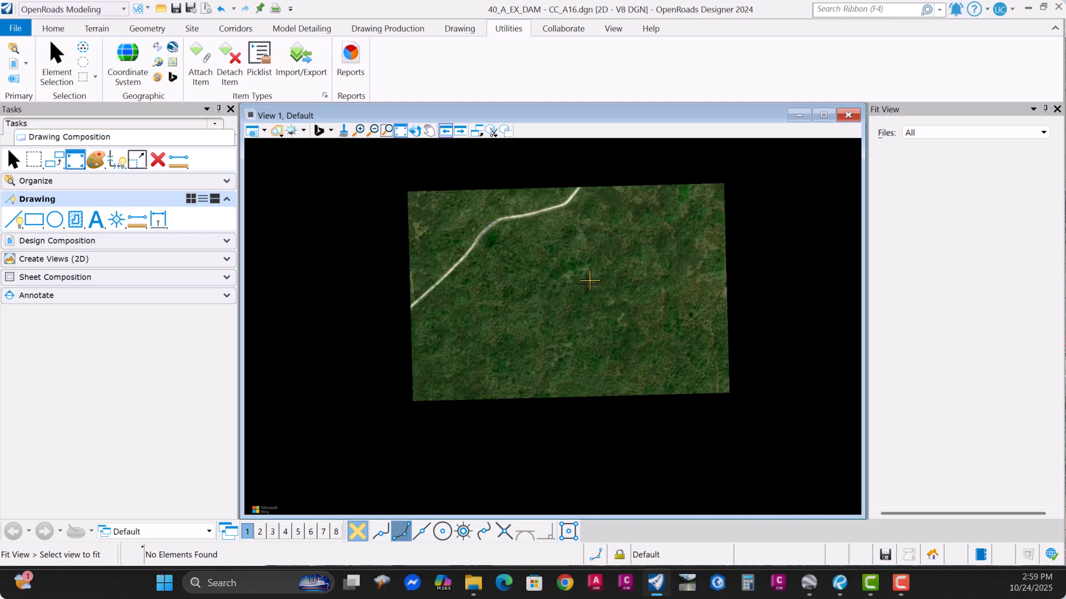
scroll(584, 277, down, 3)
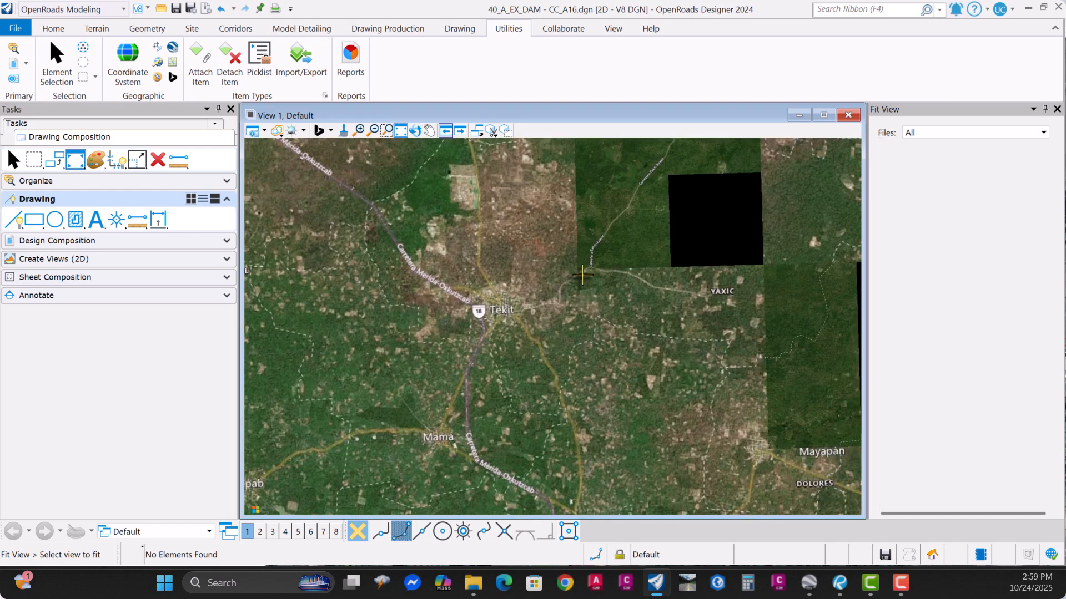
scroll(577, 273, down, 5)
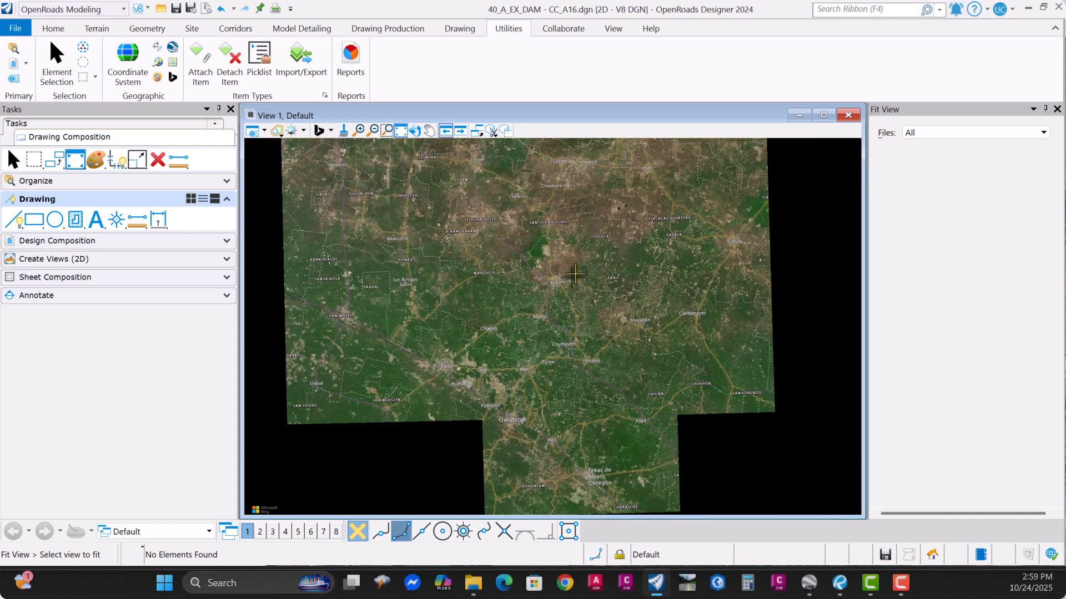
scroll(575, 274, down, 5)
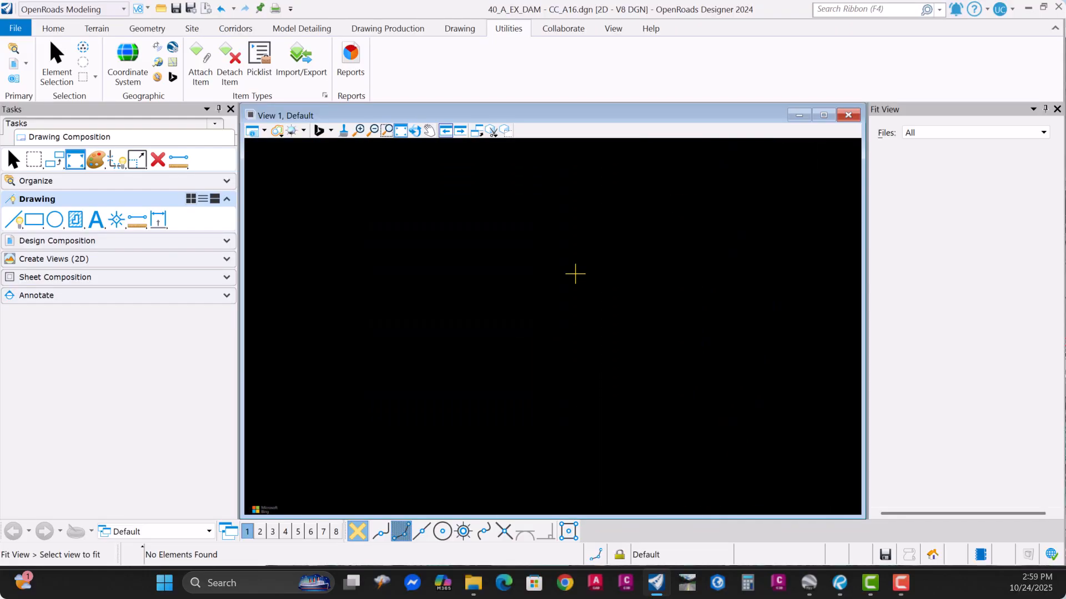
scroll(575, 274, down, 5)
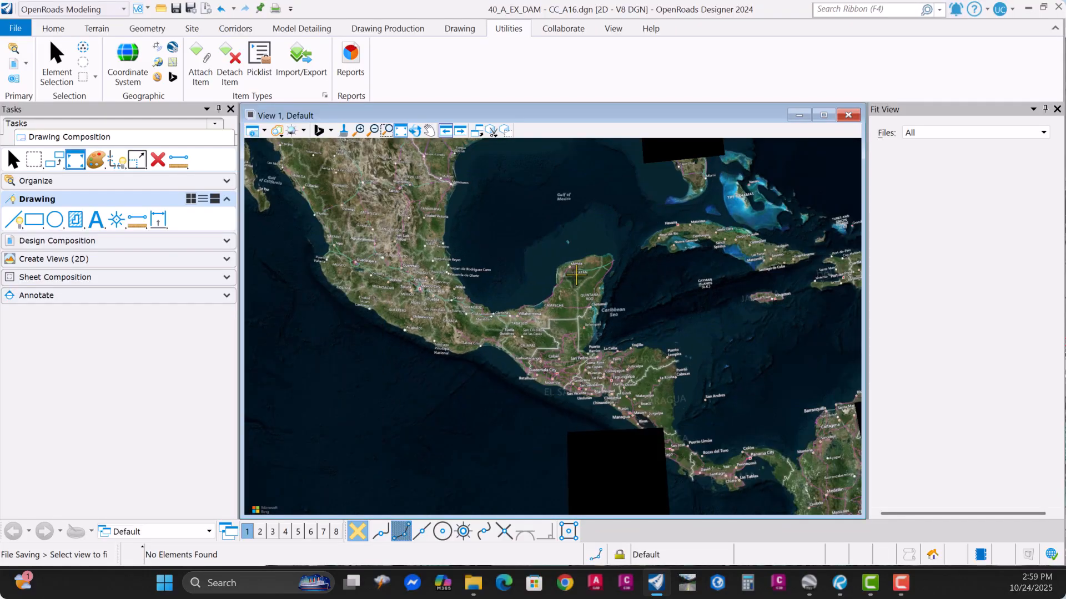
scroll(572, 266, up, 5)
key(Escape)
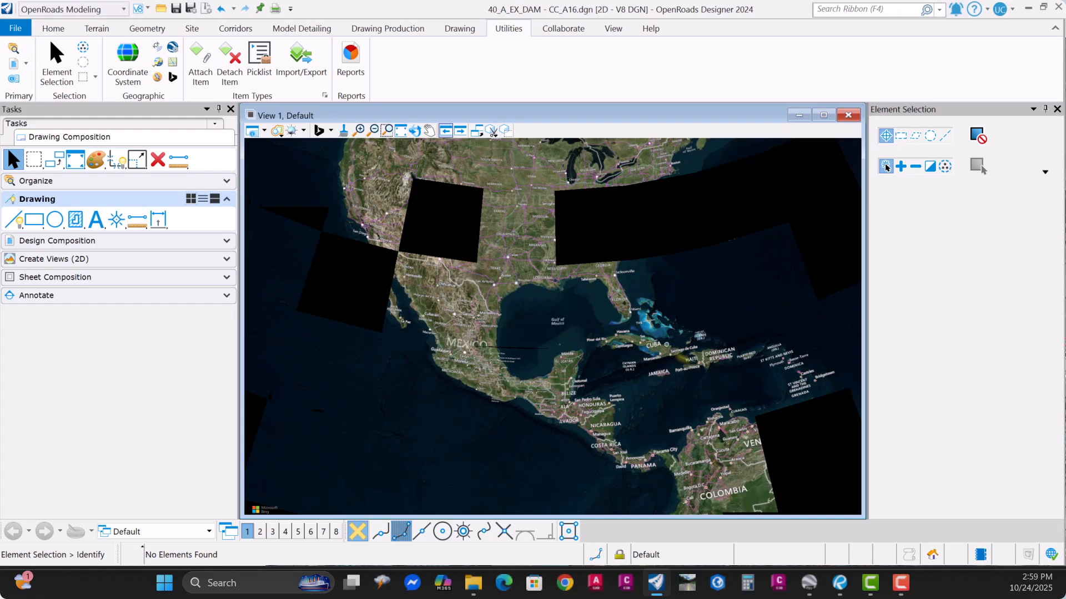
scroll(601, 261, up, 6)
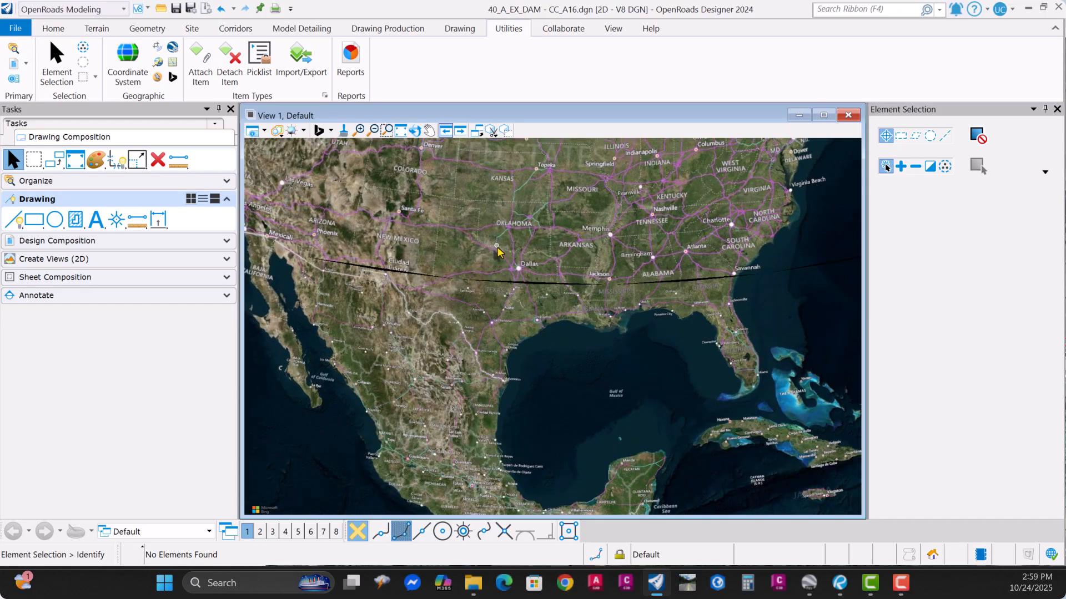
scroll(580, 263, up, 2)
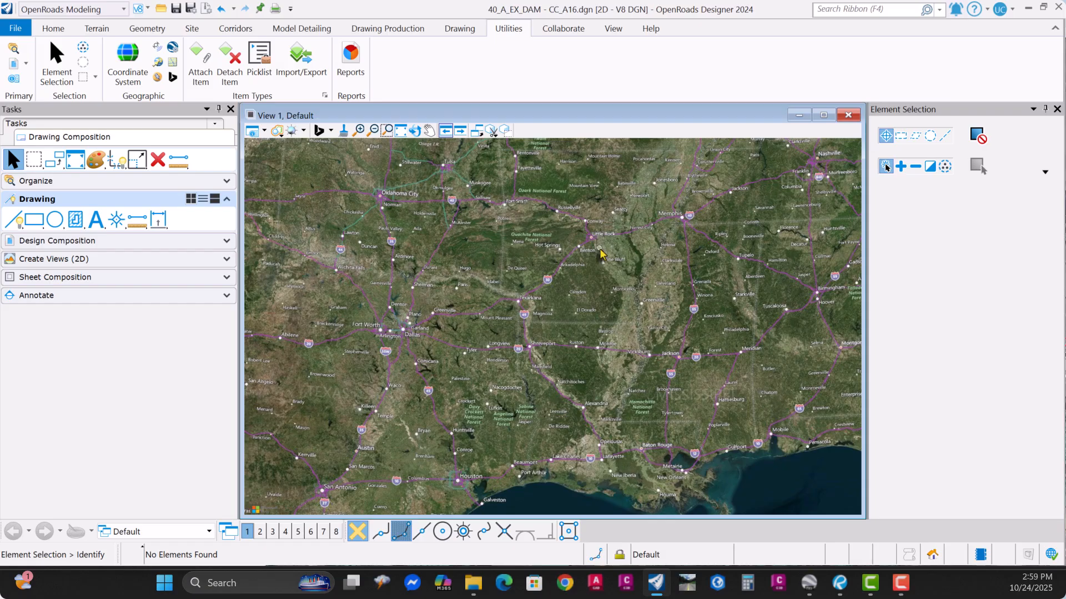
scroll(601, 256, up, 3)
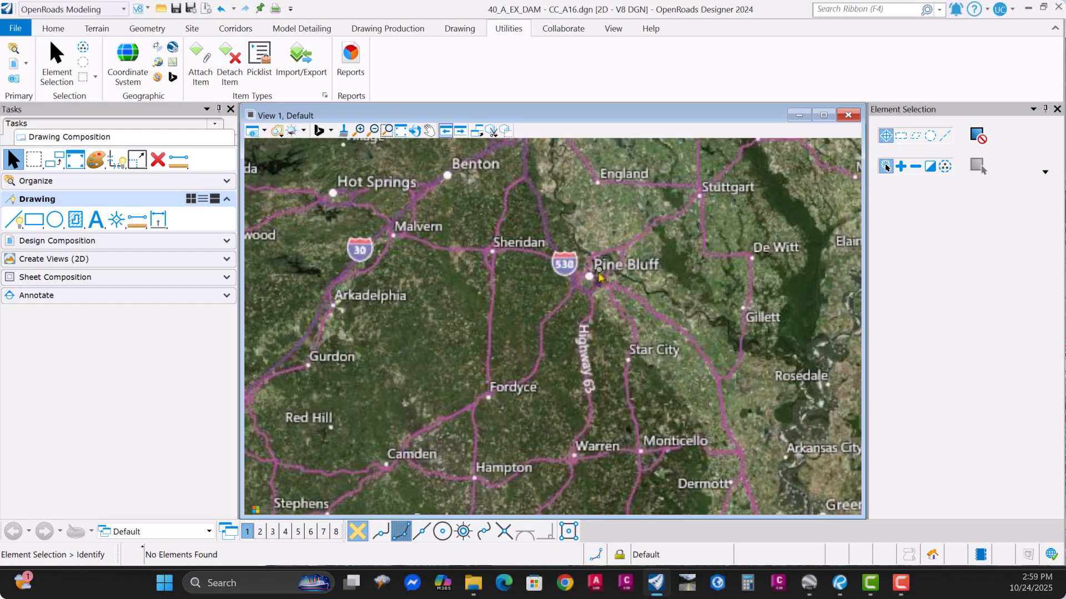
scroll(599, 278, up, 5)
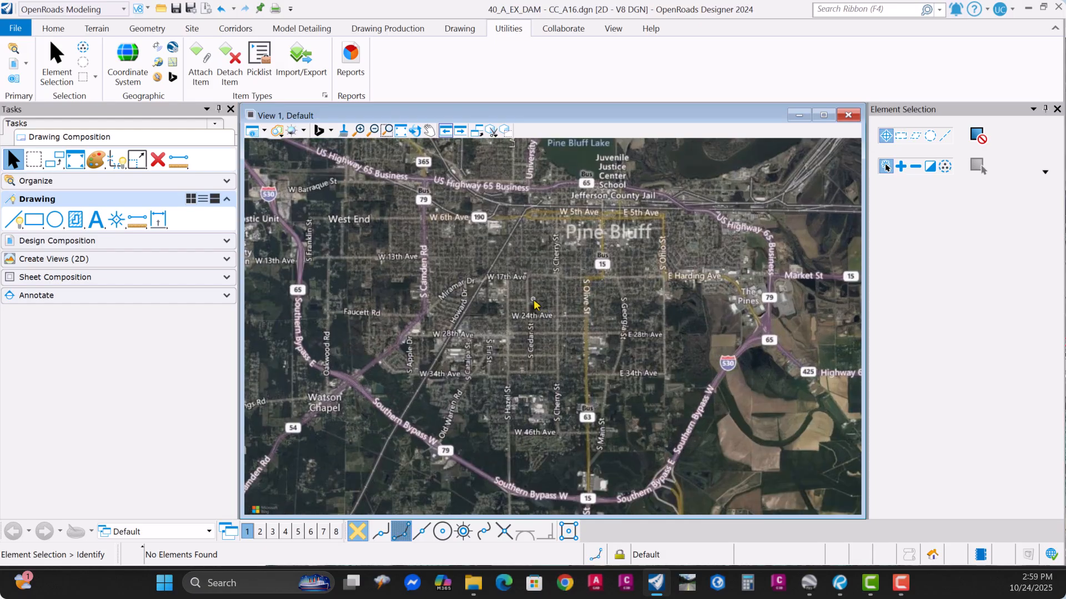
scroll(533, 300, up, 1)
middle_drag(528, 260, 563, 328)
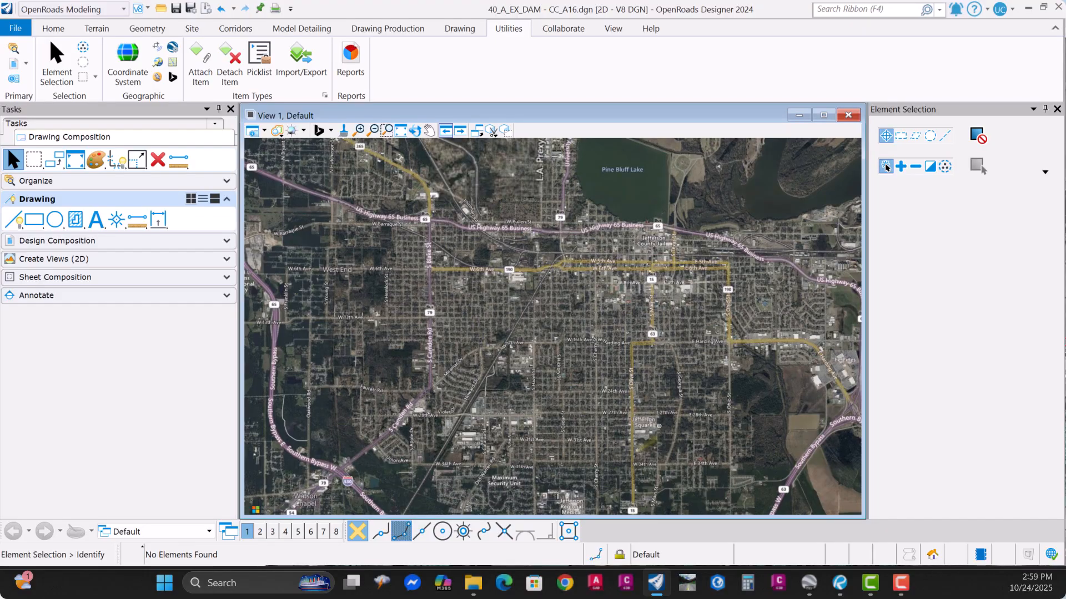
middle_drag(520, 288, 598, 440)
scroll(514, 432, up, 1)
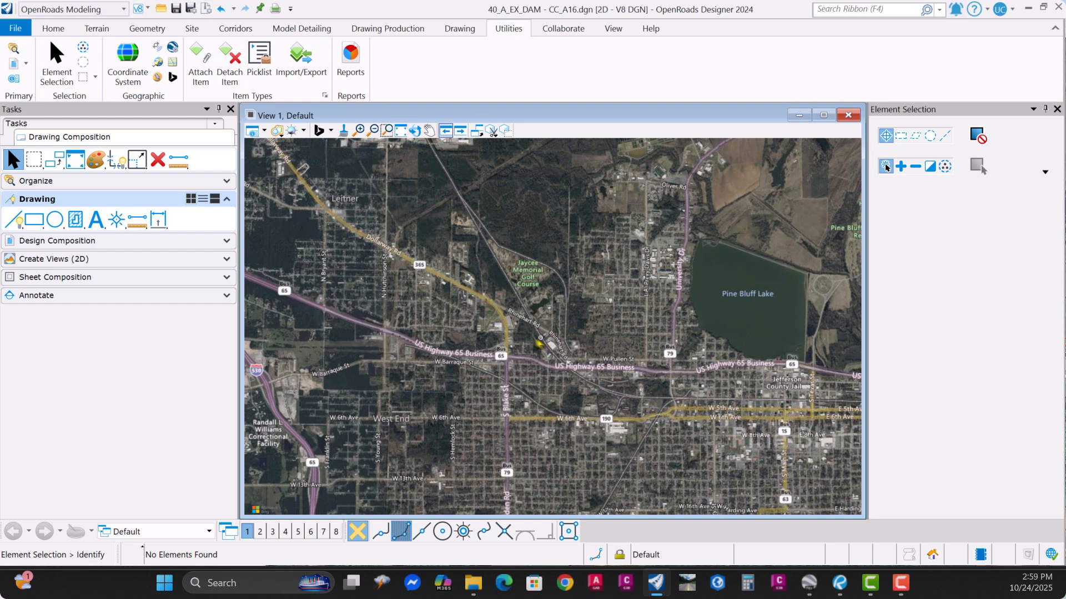
key(ctrl+f)
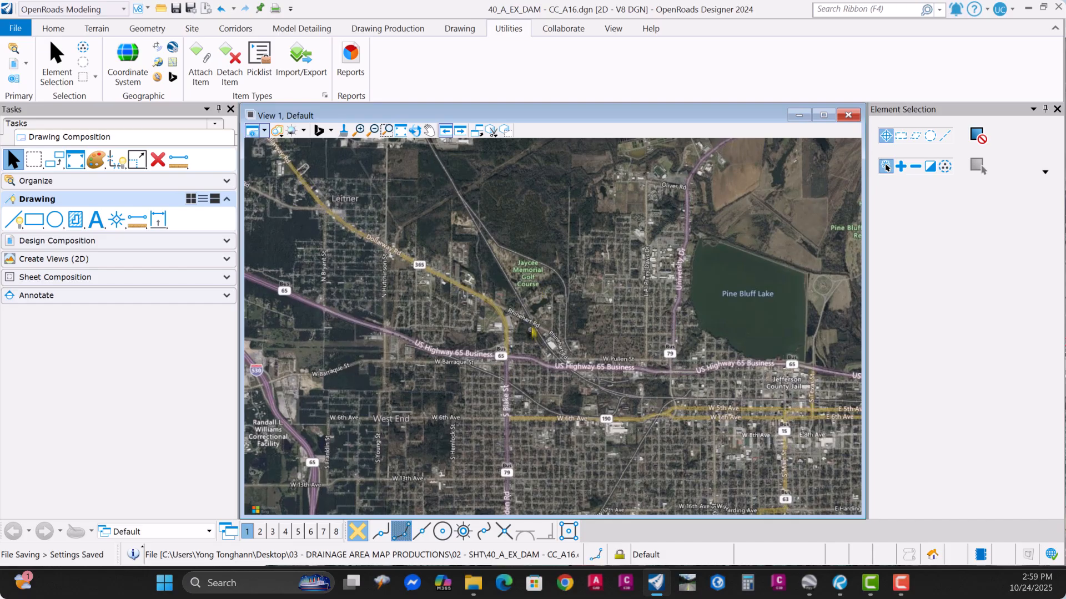
Switch away from OpenRoads Designer and minimize its window and the PDF viewer to uncover the desktop
click(472, 582)
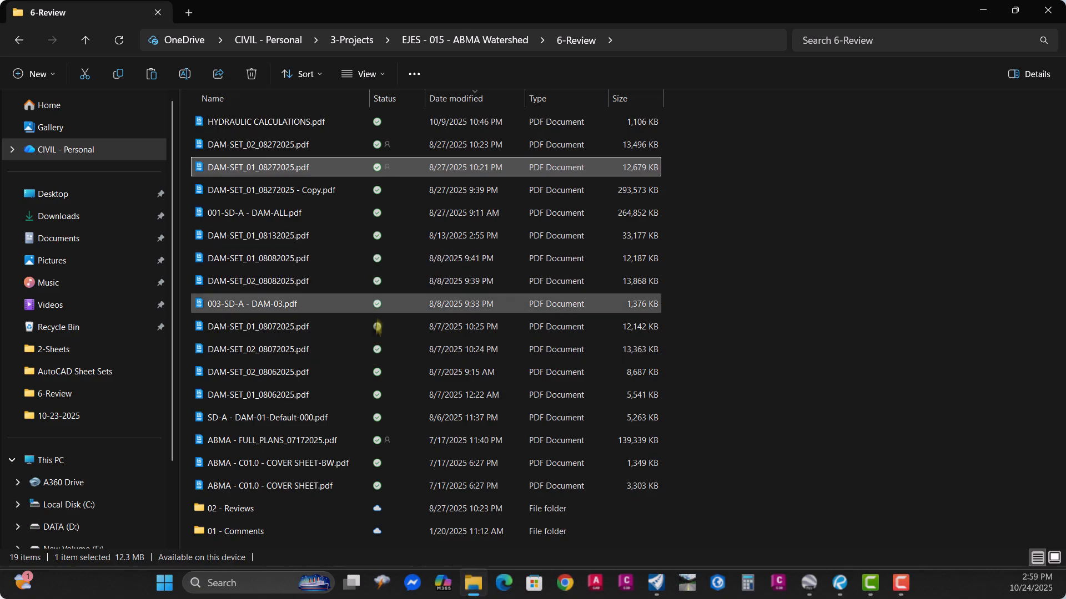
click(56, 110)
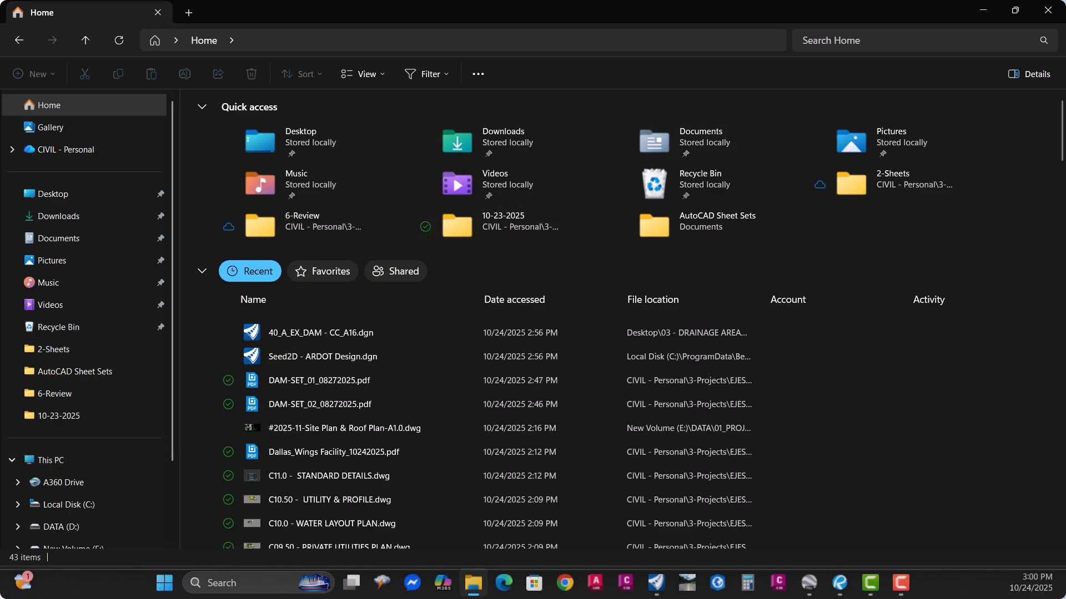
key(alt+Tab)
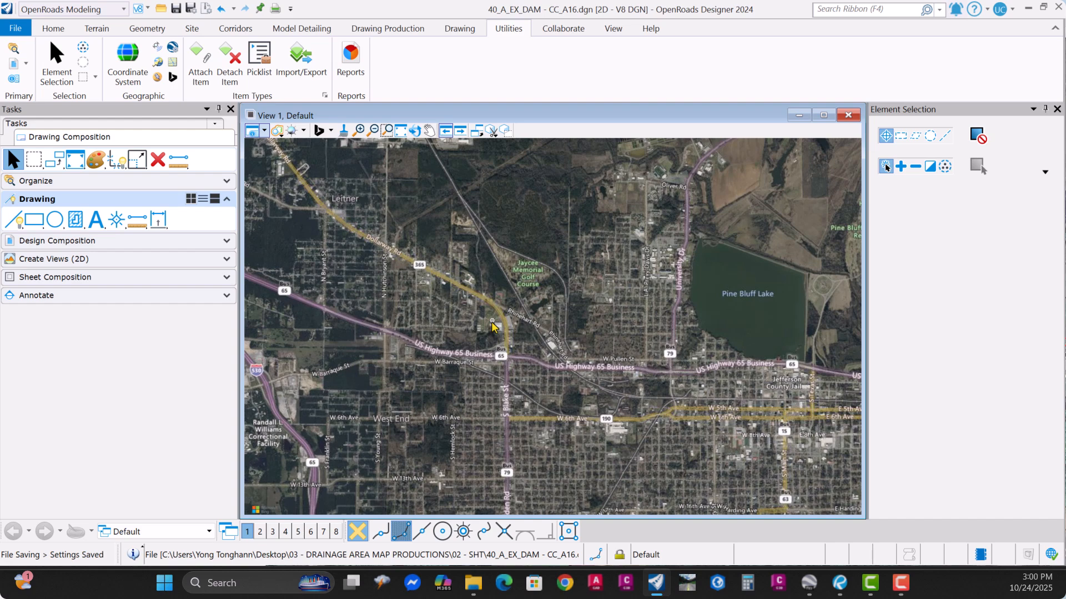
click(1028, 11)
click(977, 7)
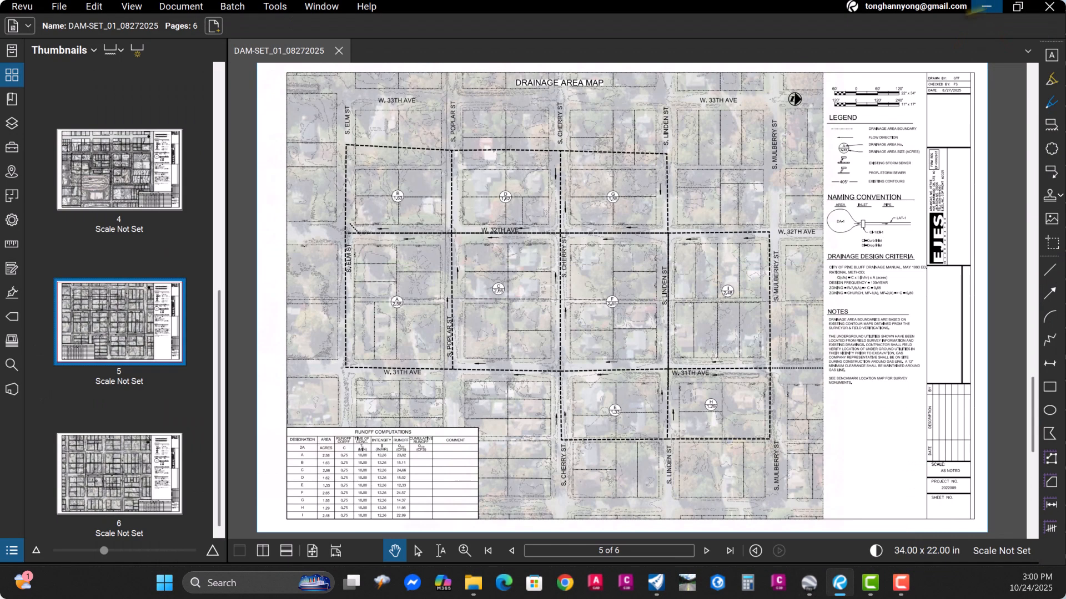
click(989, 8)
click(990, 9)
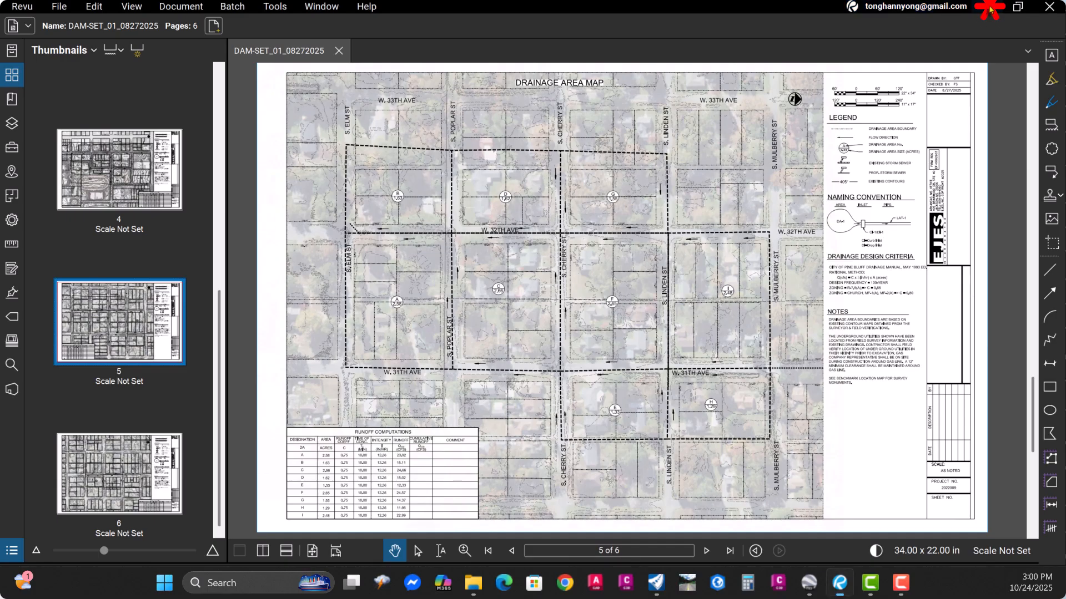
Open the 01 - REF folder inside 03 - DRAINAGE AREA MAP PRODUCTIONS from the desktop and select its DGN files
double_click(128, 25)
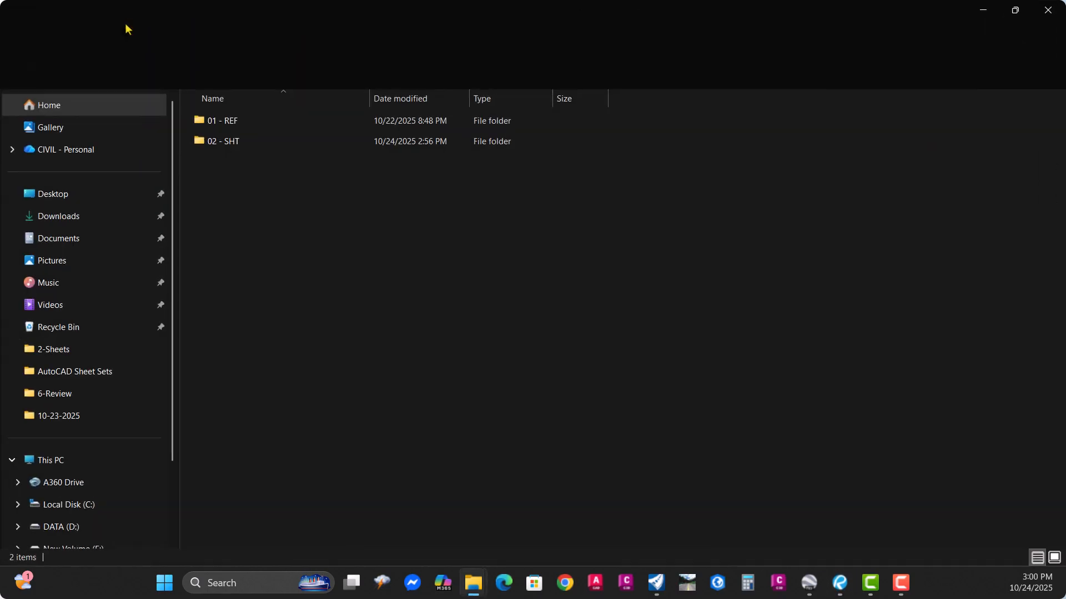
click(292, 140)
click(230, 123)
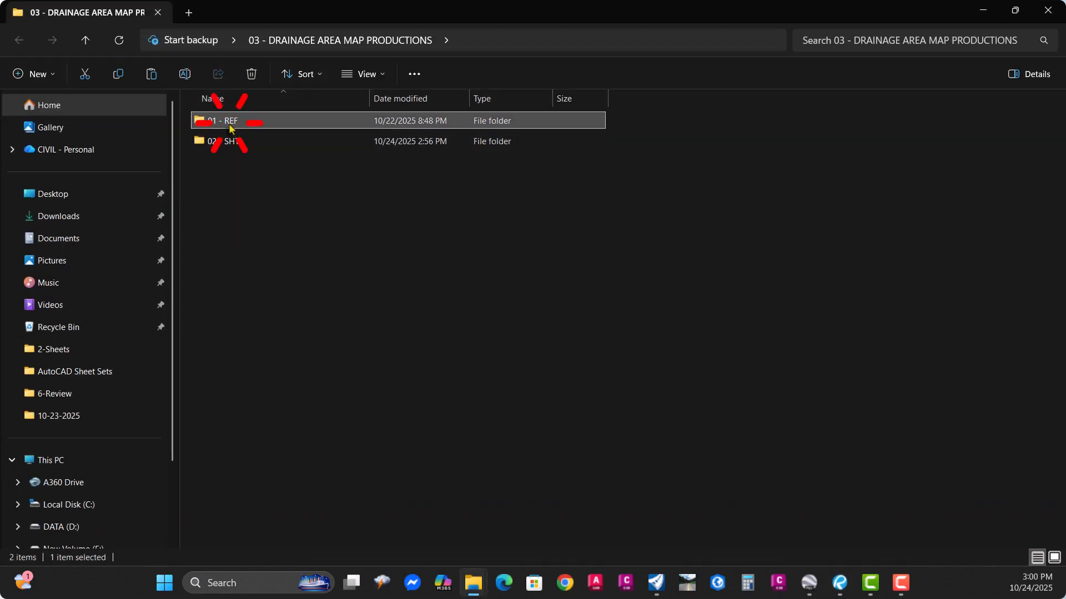
double_click(230, 125)
click(282, 241)
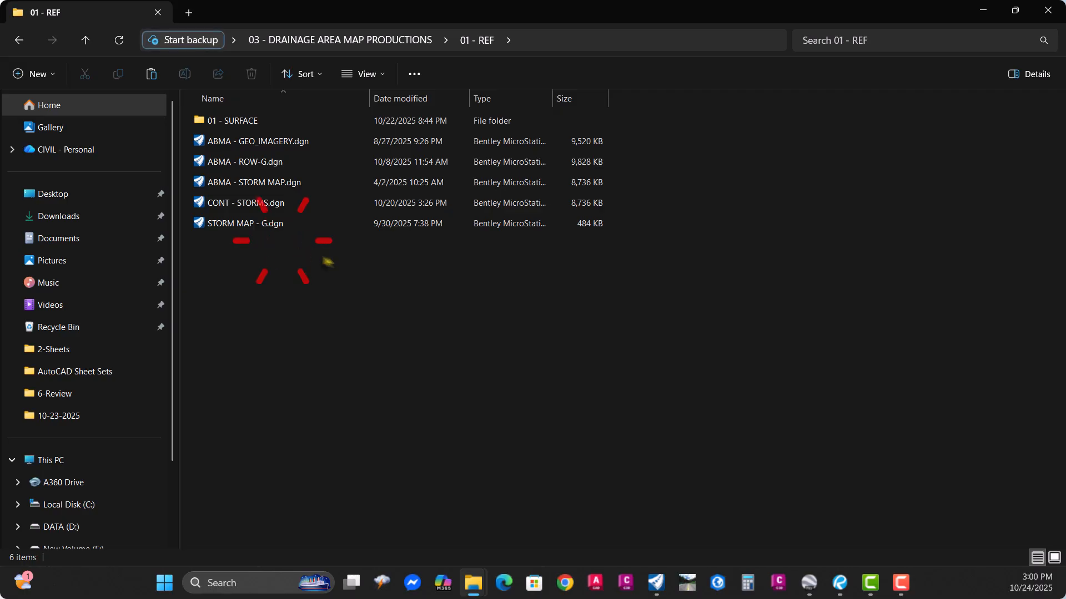
drag(331, 256, 232, 136)
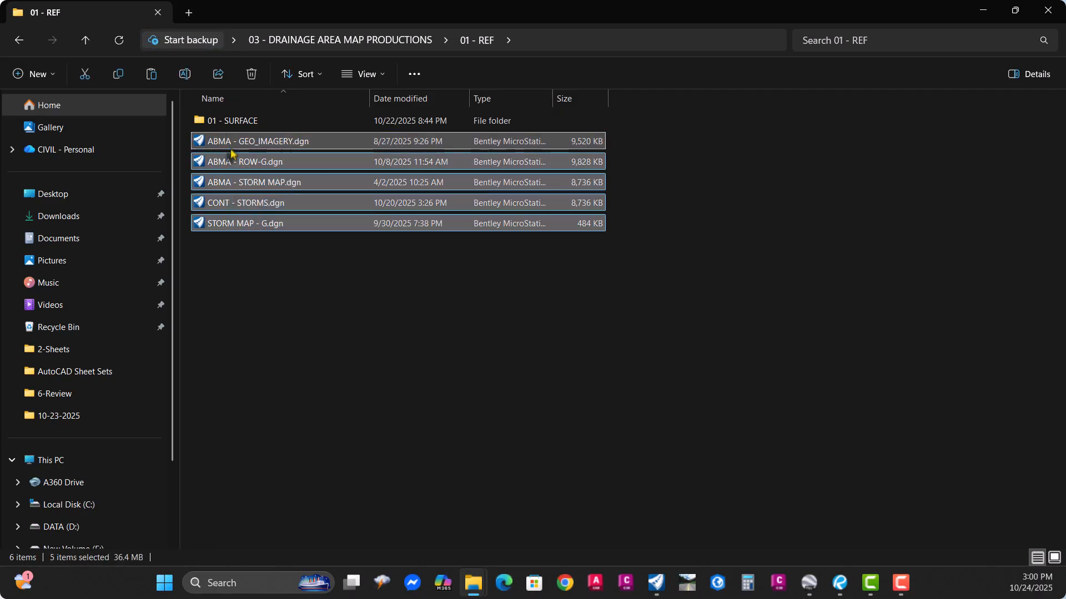
Compare the map in OpenRoads Designer with the 01 - REF folder contents, singling out ABMA - STORM MAP.dgn
click(655, 585)
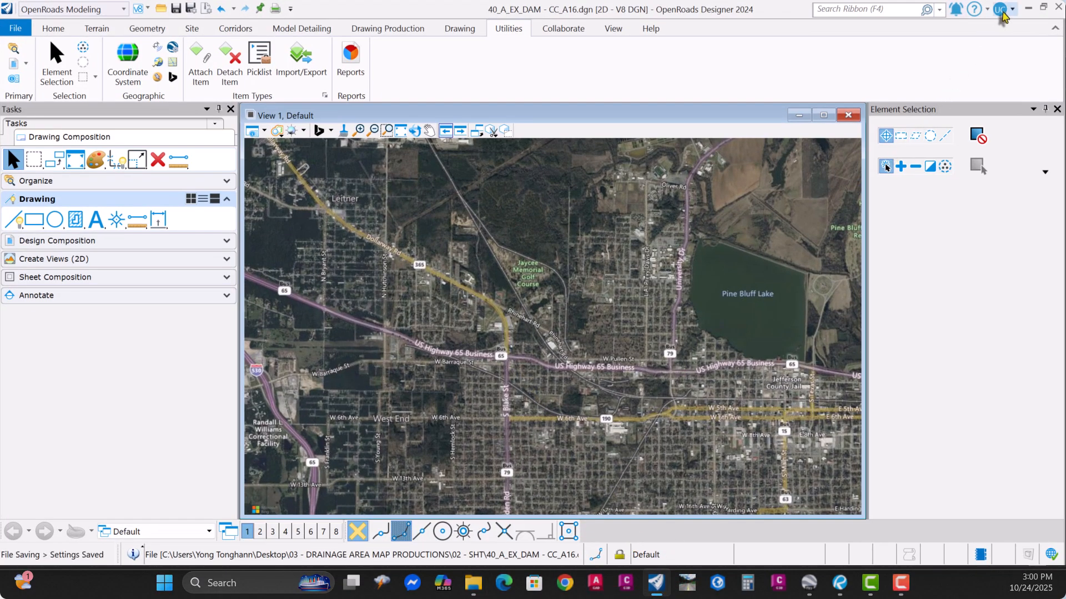
click(1028, 8)
click(292, 309)
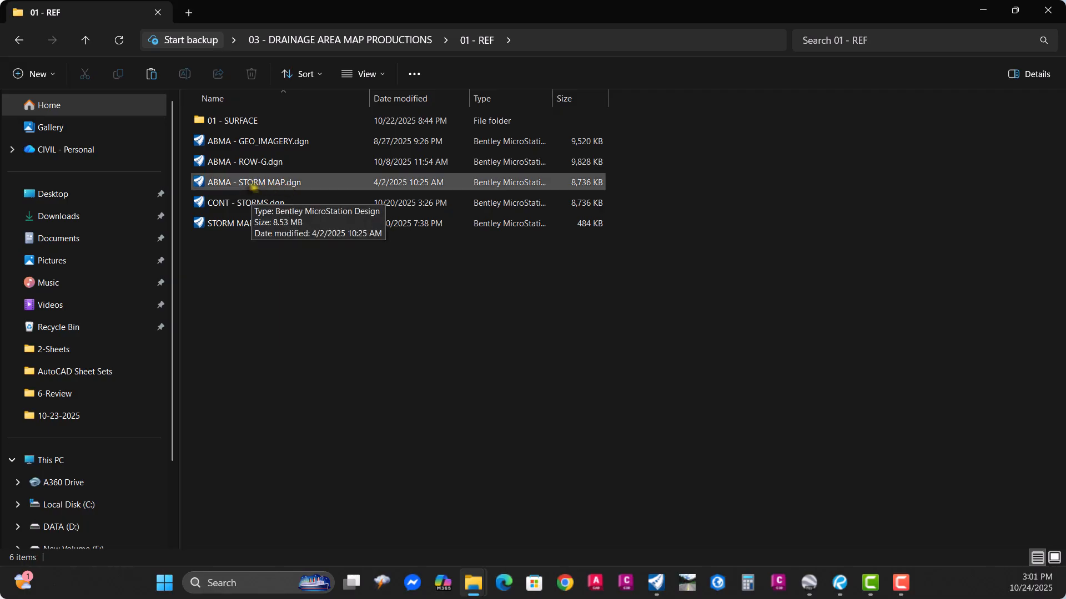
click(255, 188)
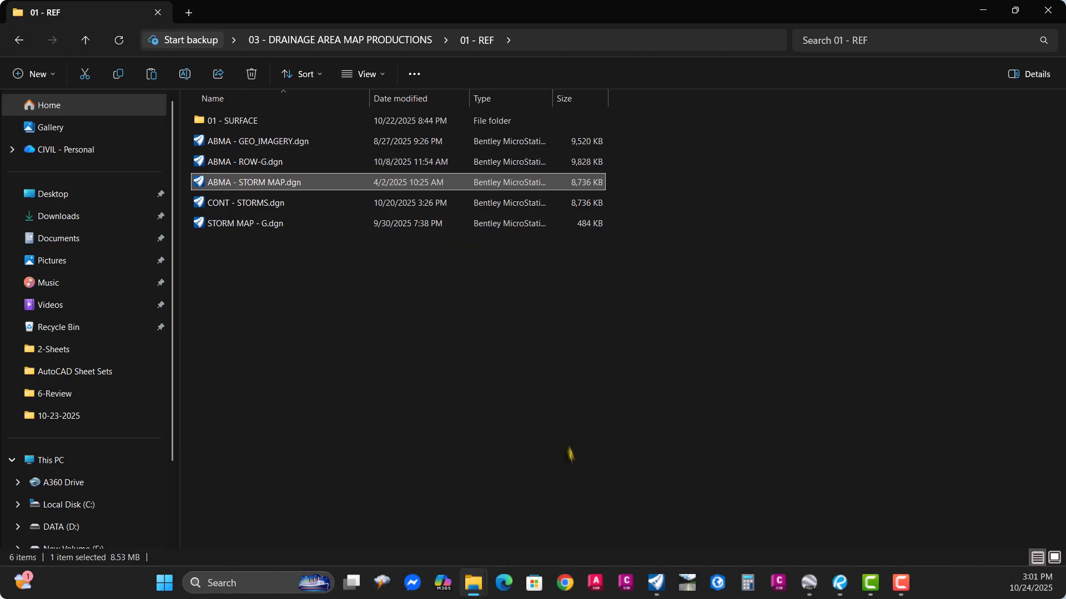
mouse_move(657, 586)
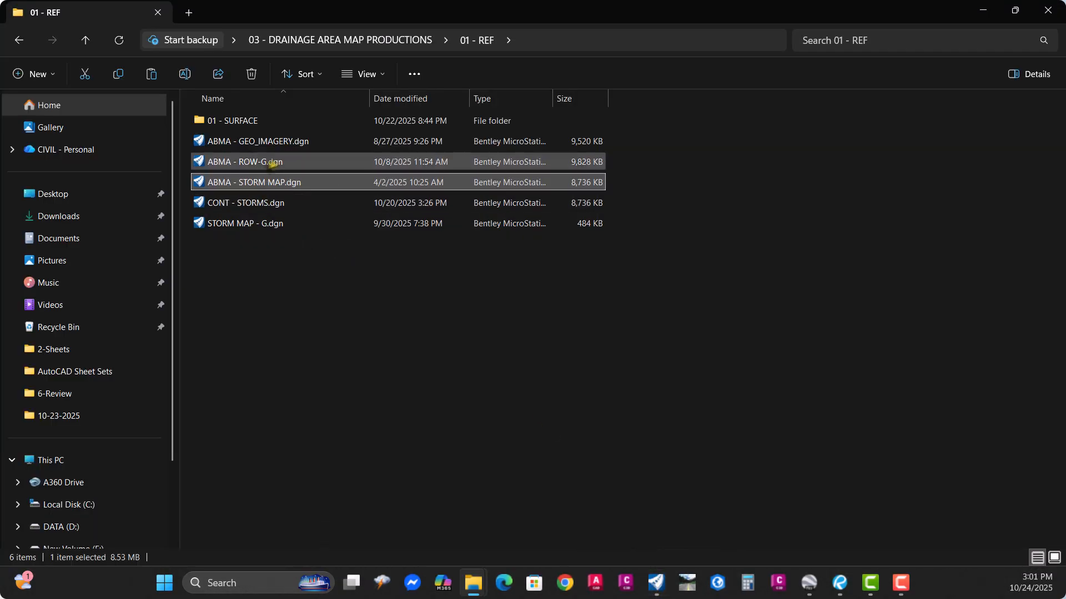
click(656, 583)
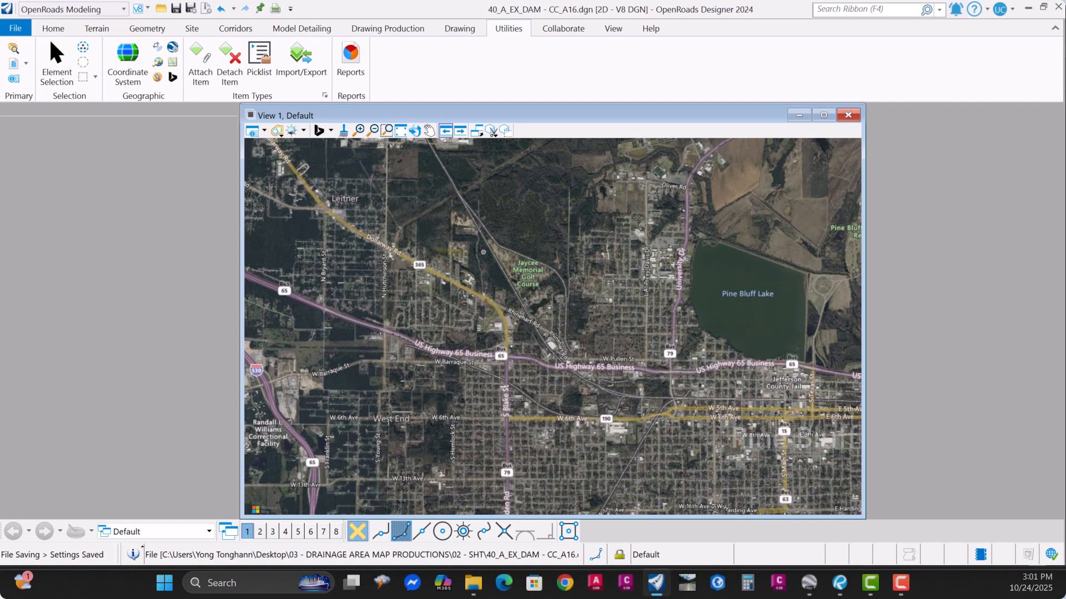
click(1027, 8)
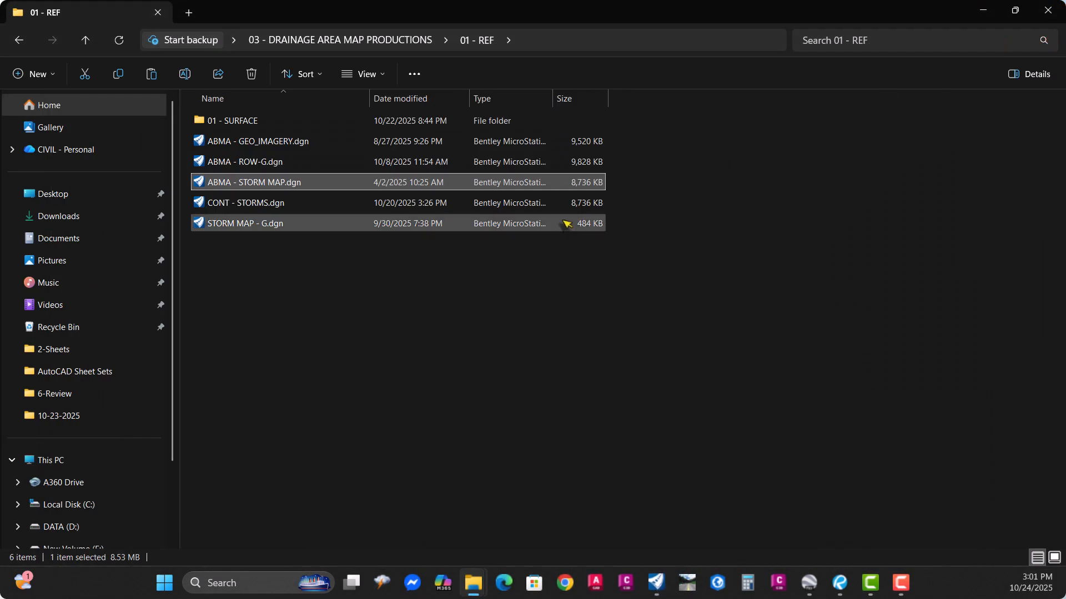
Review the ABMA - GEO_IMAGERY, ABMA - ROW-G, ABMA - STORM MAP and CONT - STORMS reference files in the 01 - REF folder
click(228, 205)
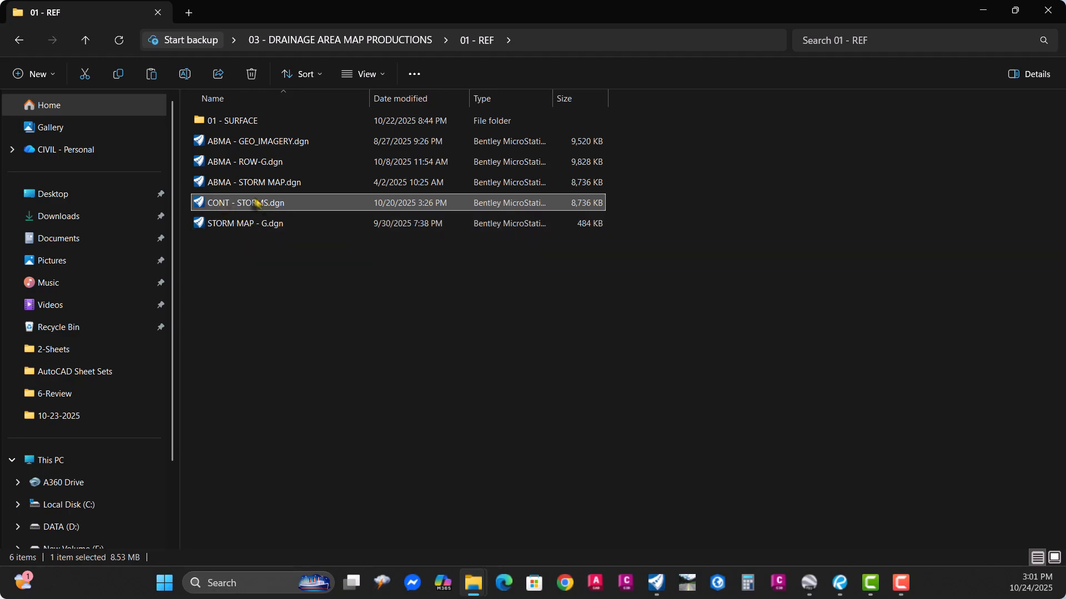
click(233, 181)
click(227, 161)
click(237, 143)
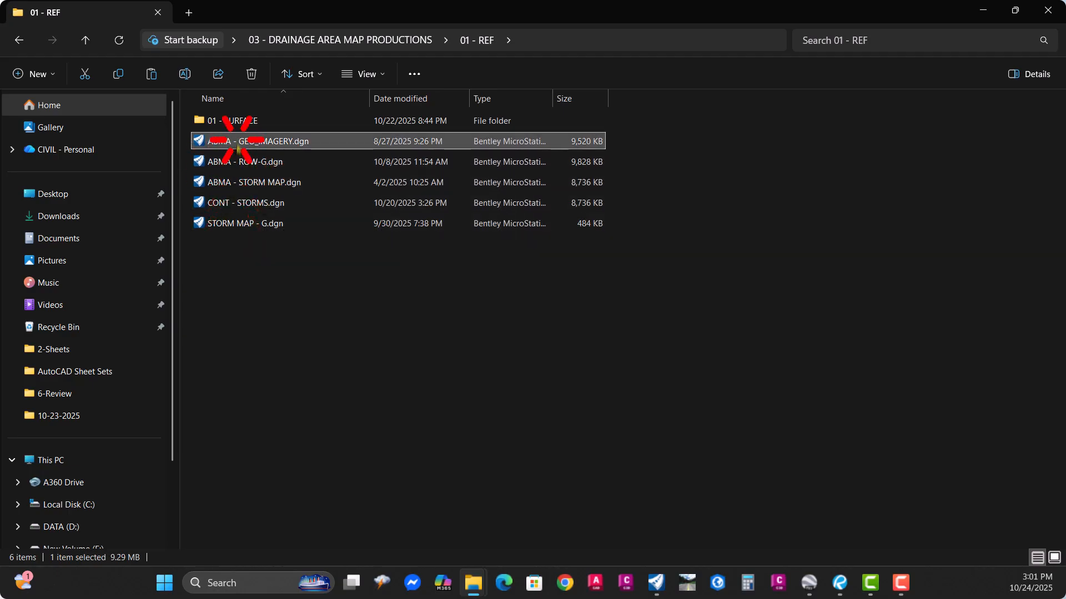
click(237, 180)
click(232, 162)
click(244, 141)
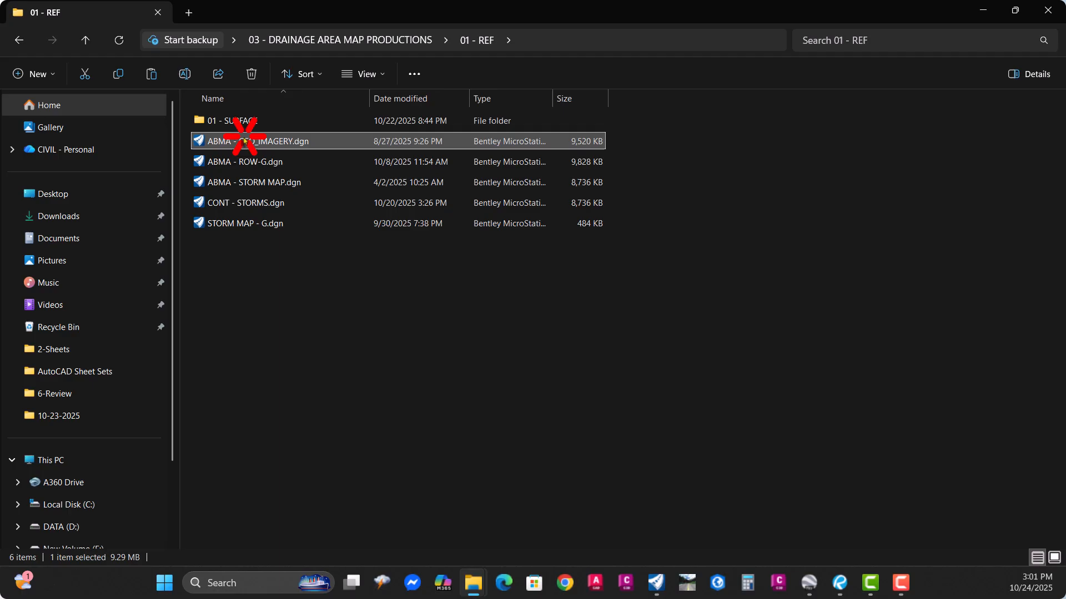
click(239, 182)
click(238, 161)
click(234, 203)
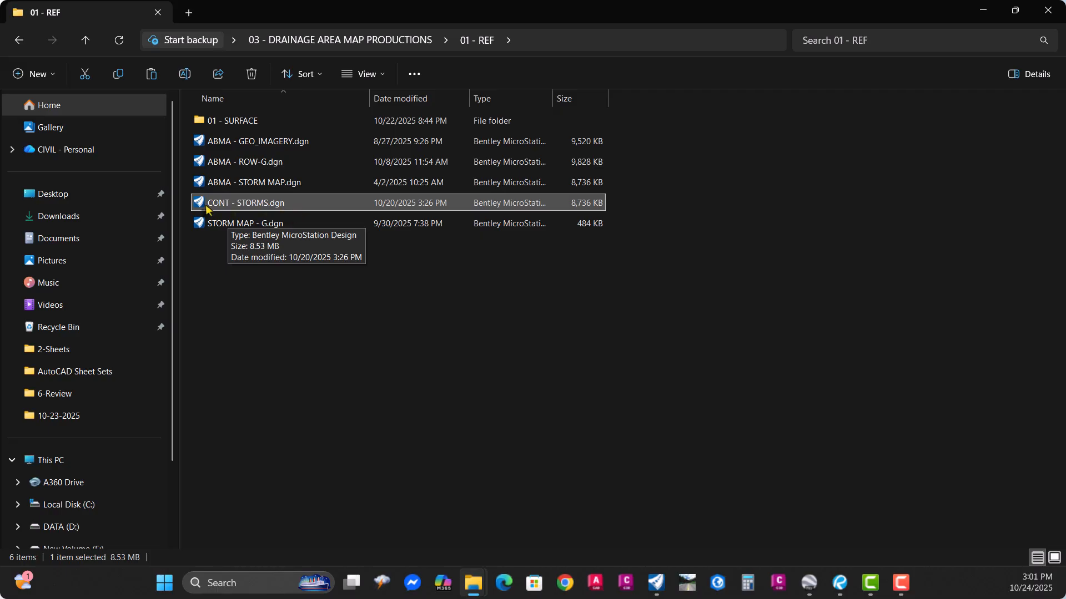
Check the map in OpenRoads Designer, return to the 01 - REF folder, and examine ABMA - STORM MAP.dgn and CONT - STORMS.dgn
click(650, 579)
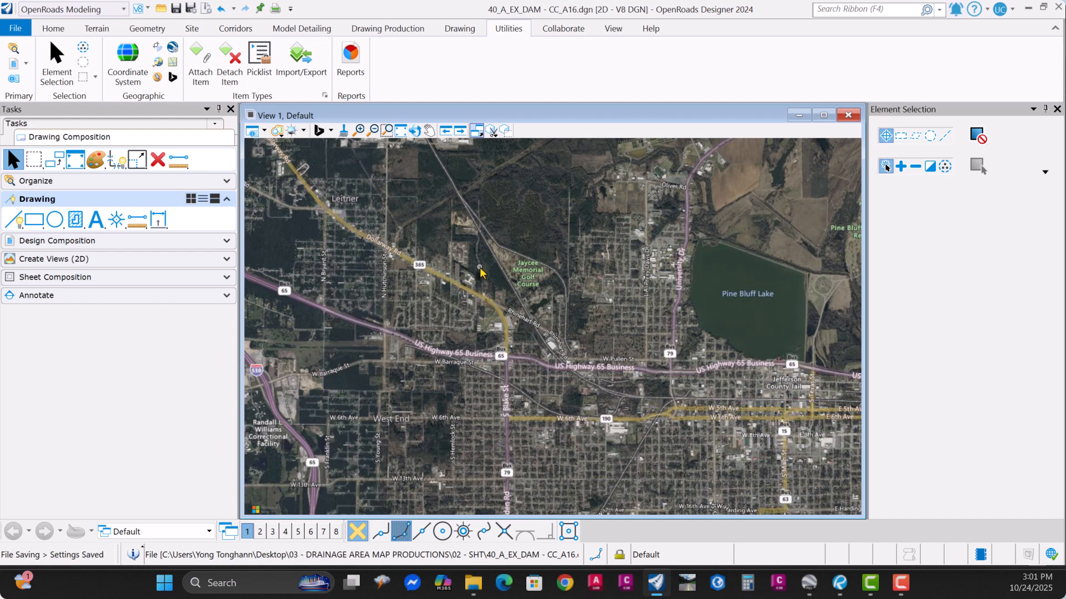
mouse_move(473, 582)
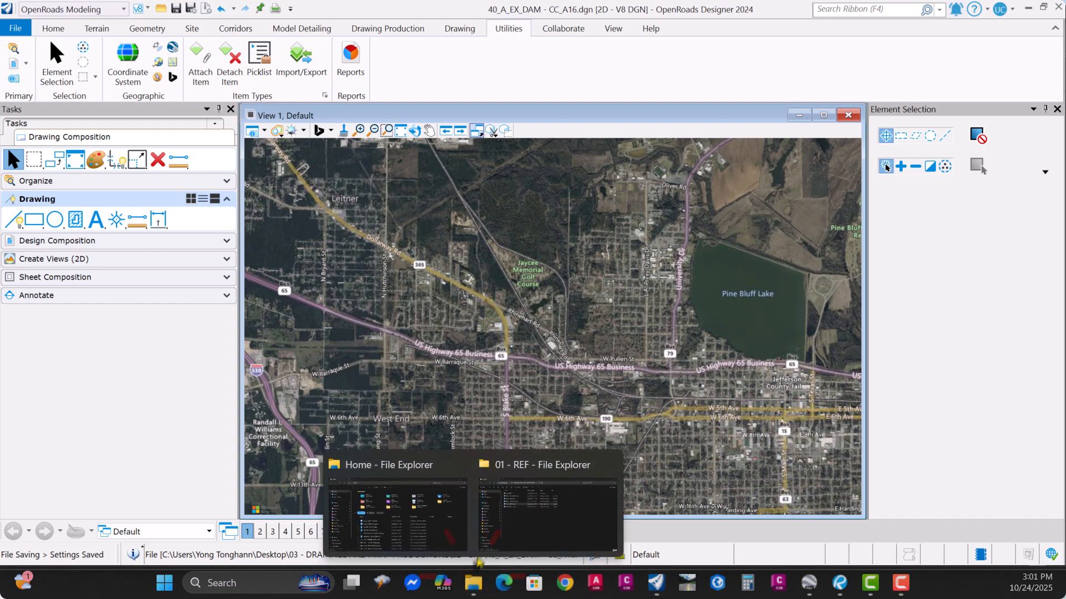
click(522, 494)
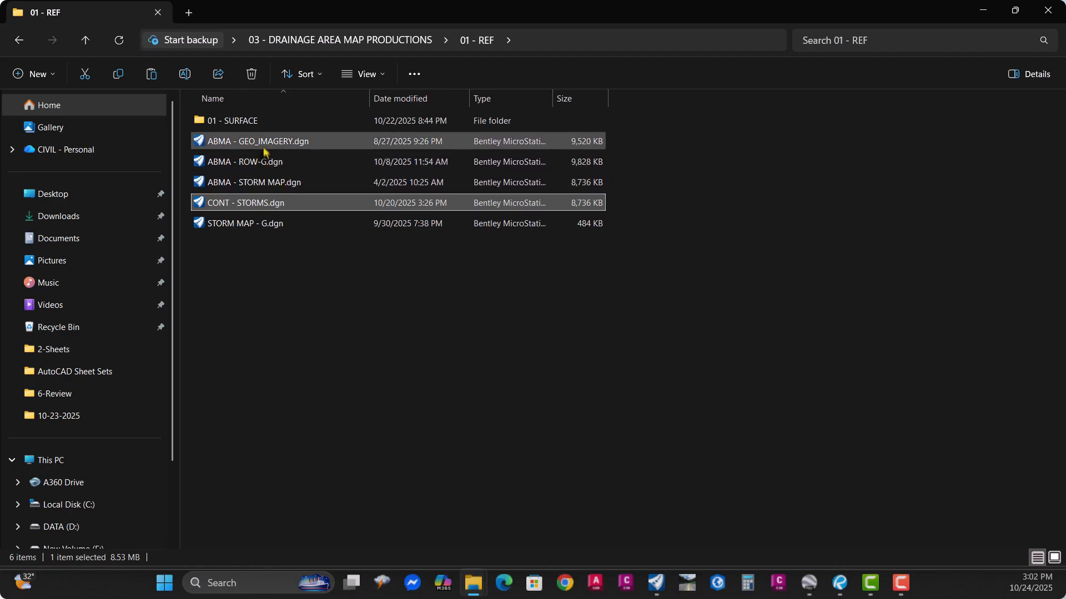
click(269, 185)
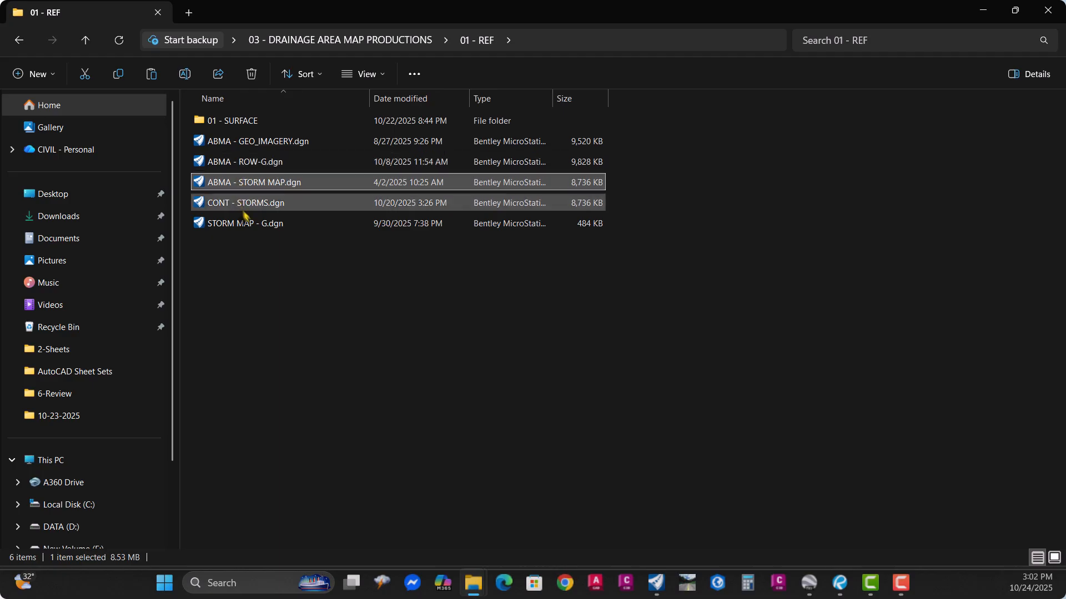
click(278, 206)
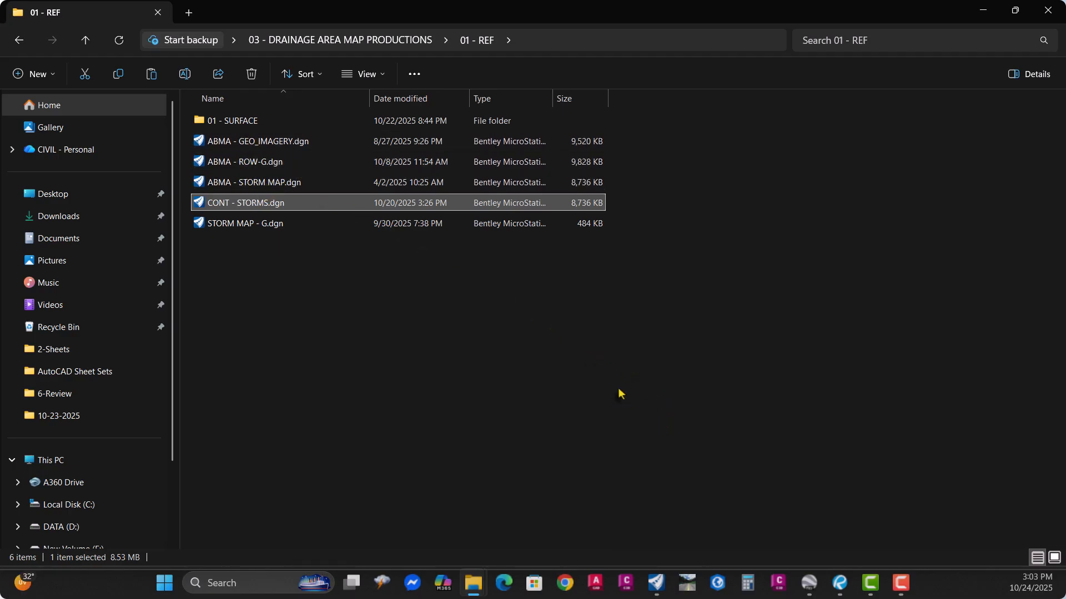
Prepare a Save As copy of the current OpenRoads drawing in the 01 - REF folder, using the existing name CONT - STORMS.dgn
click(656, 582)
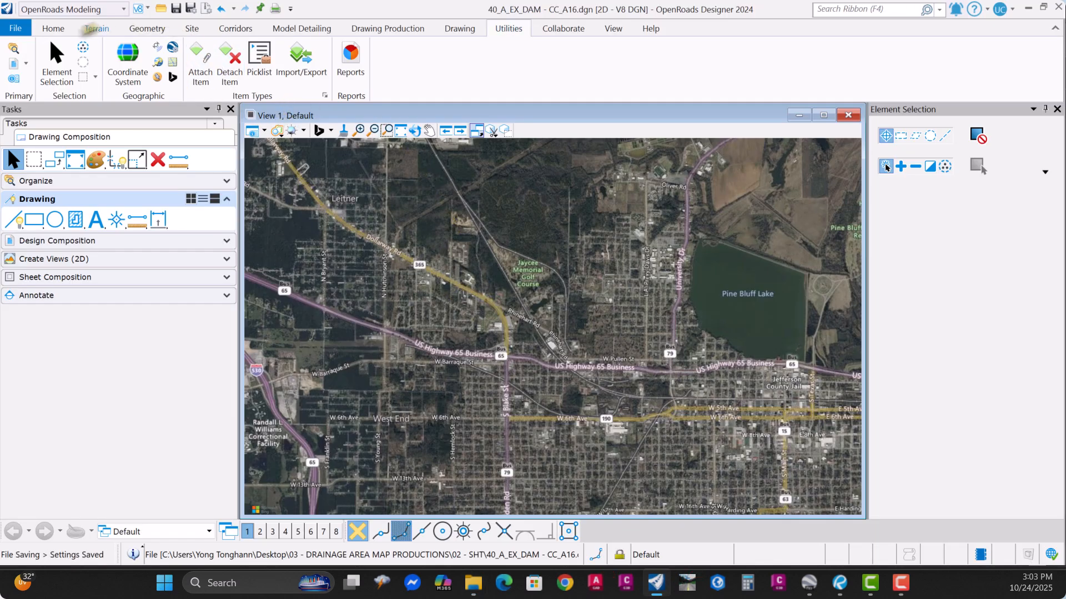
click(17, 29)
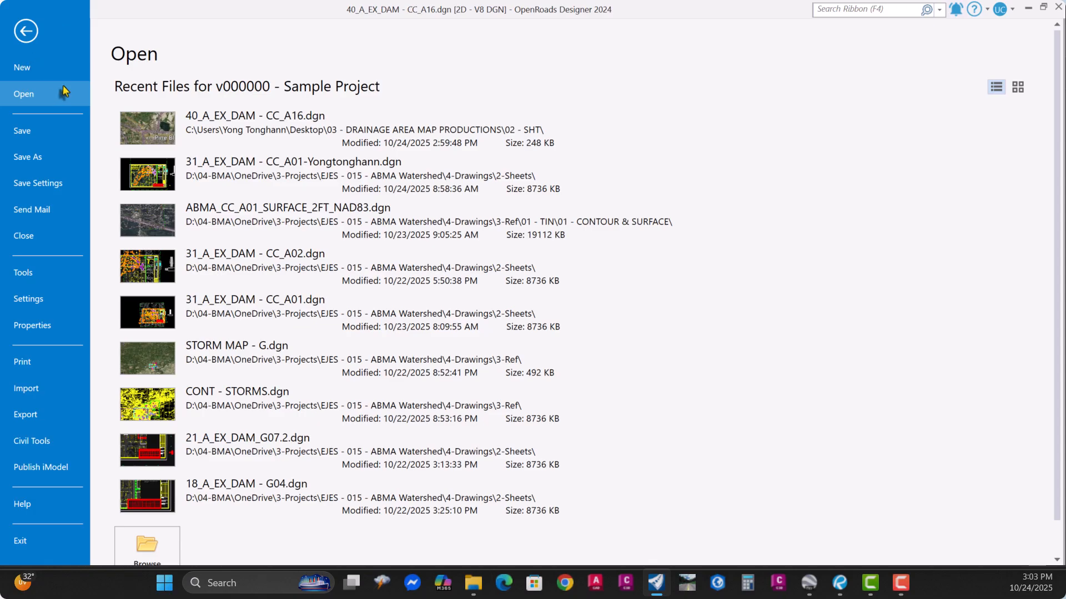
click(34, 161)
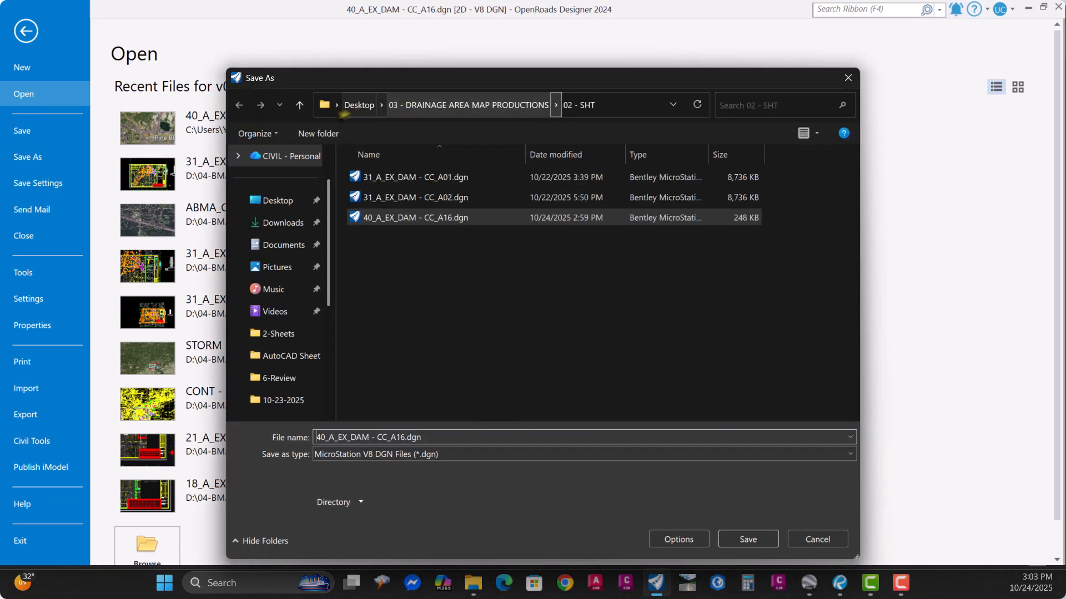
click(299, 105)
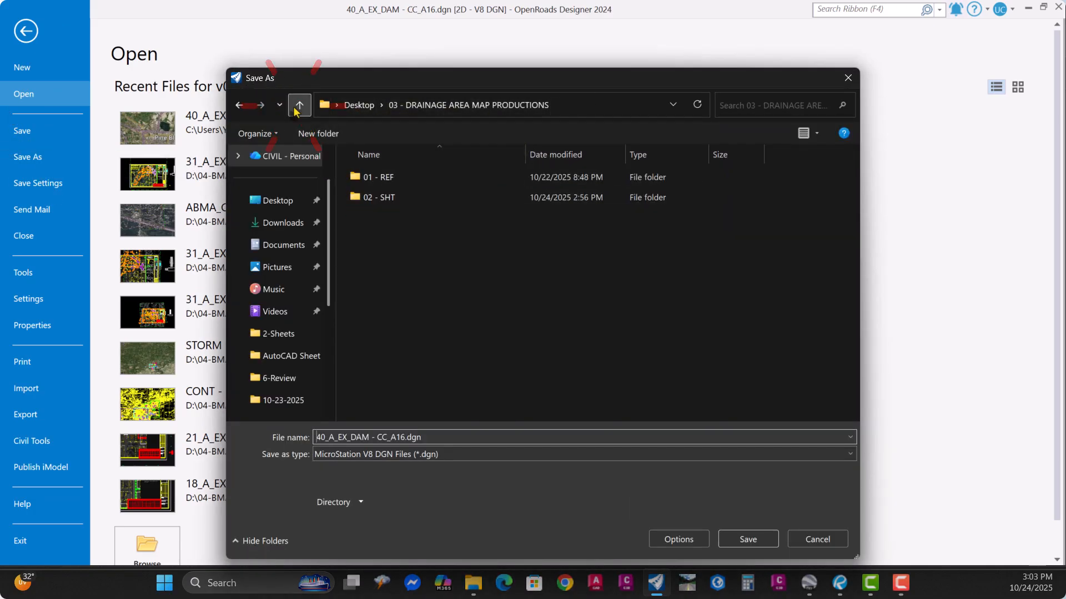
double_click(381, 177)
click(400, 260)
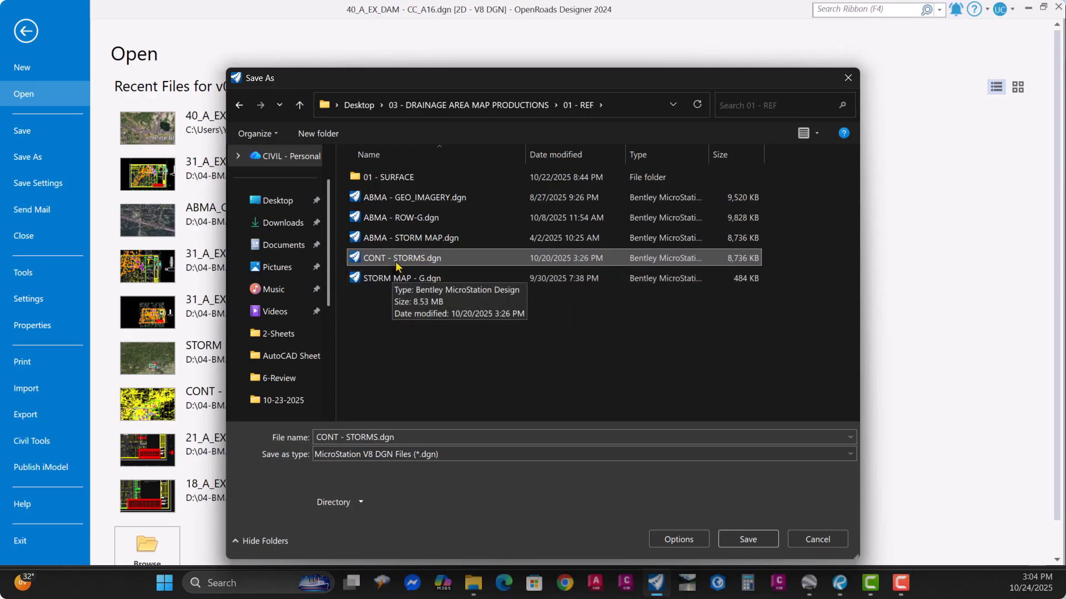
Try CONT - RDWY as the file name for the copy
click(348, 438)
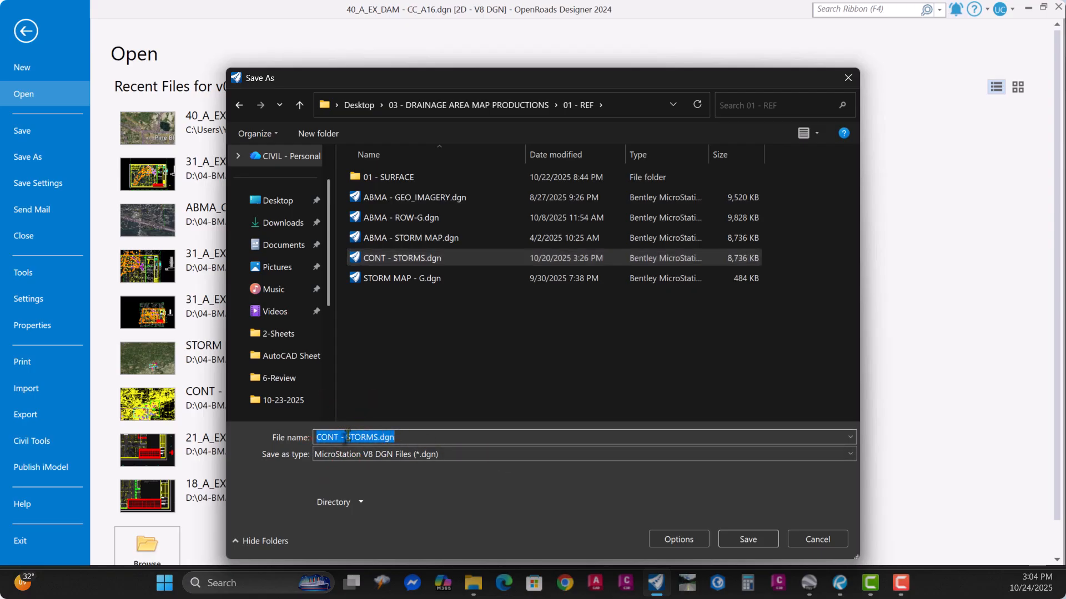
drag(347, 436, 484, 456)
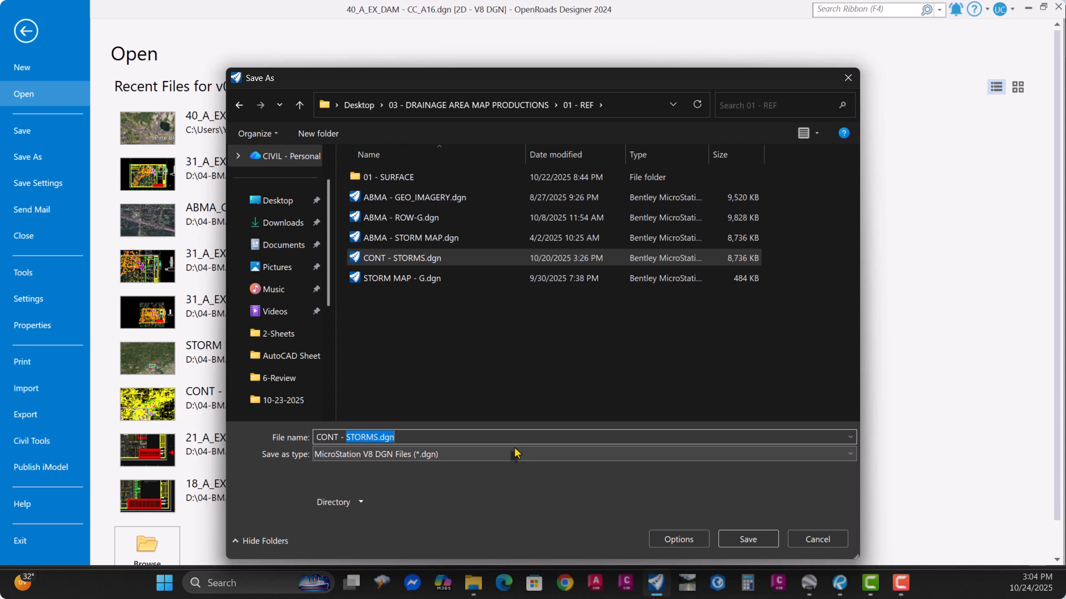
text(RDWY)
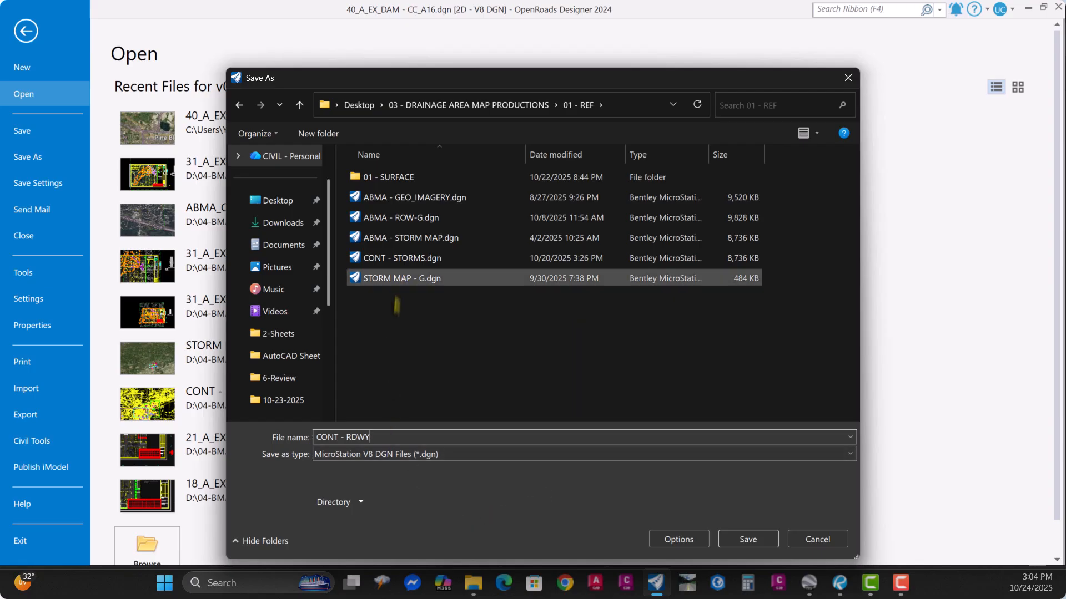
Save the copy under the name CONT - STORMS.dgn, replacing the existing file
click(430, 264)
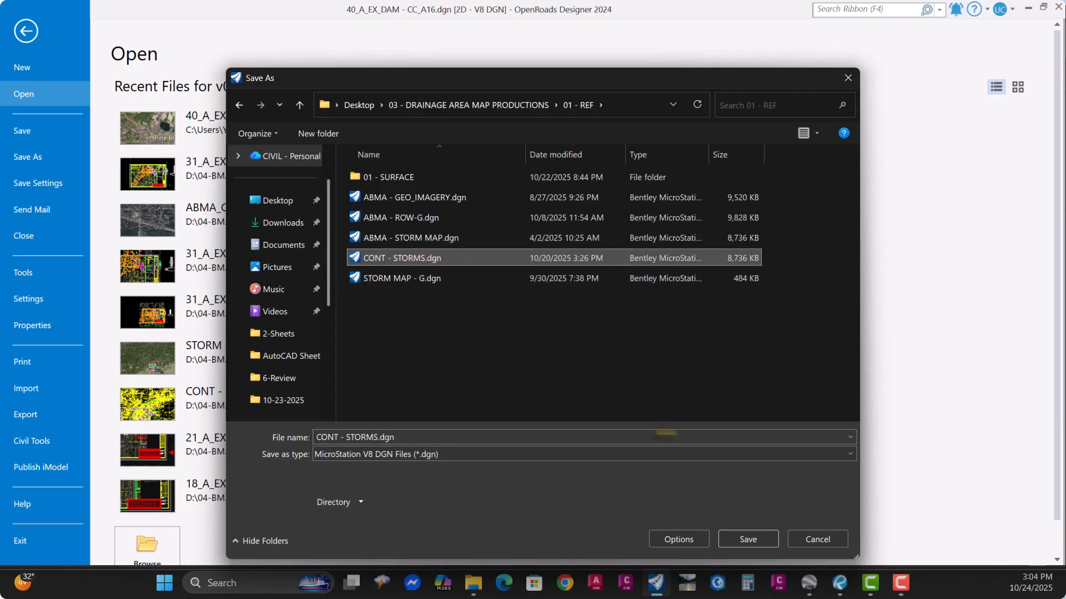
click(748, 540)
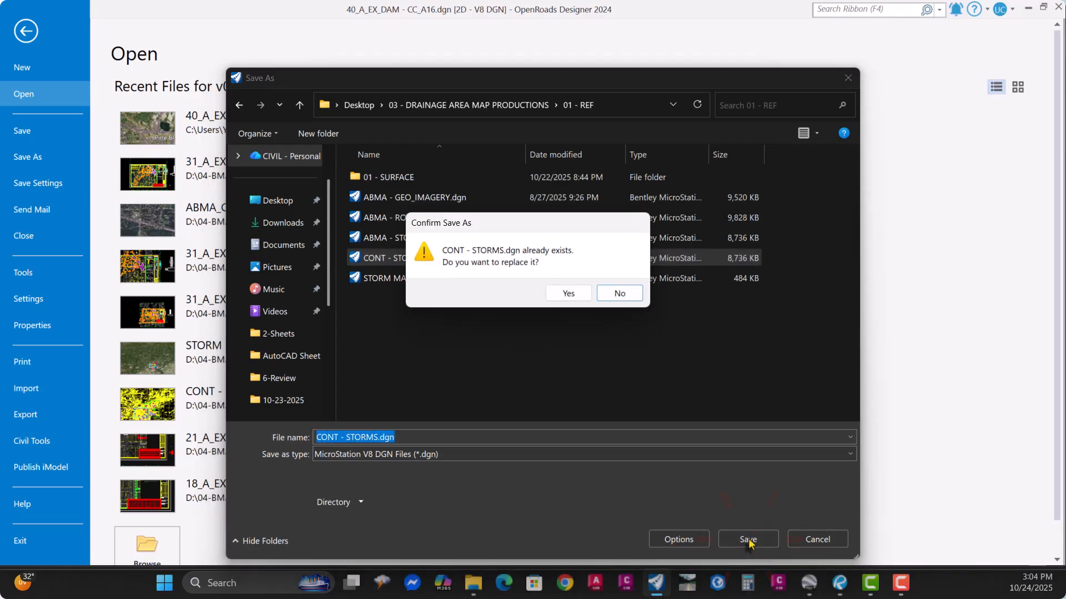
click(574, 297)
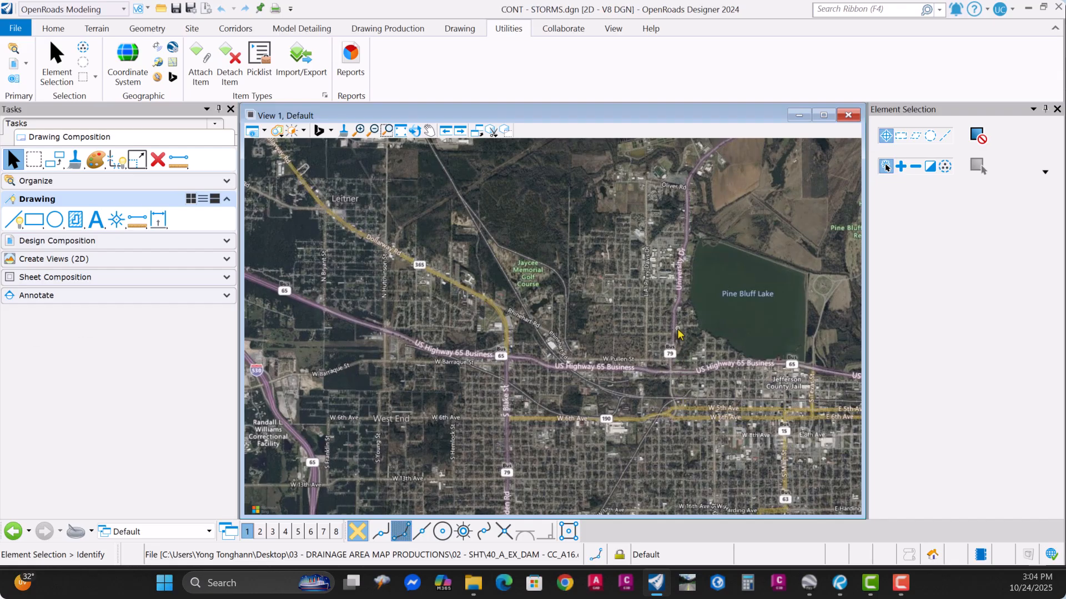
Begin attaching reference files from the 01 - REF folder to CONT - STORMS.dgn
scroll(660, 327, down, 3)
scroll(636, 324, up, 2)
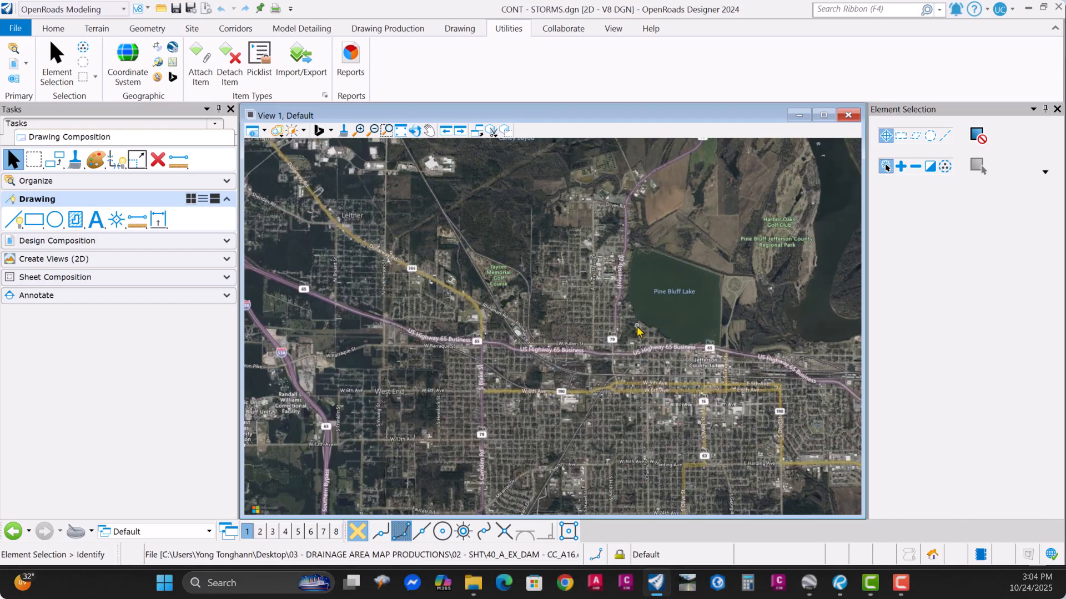
middle_drag(659, 365, 571, 248)
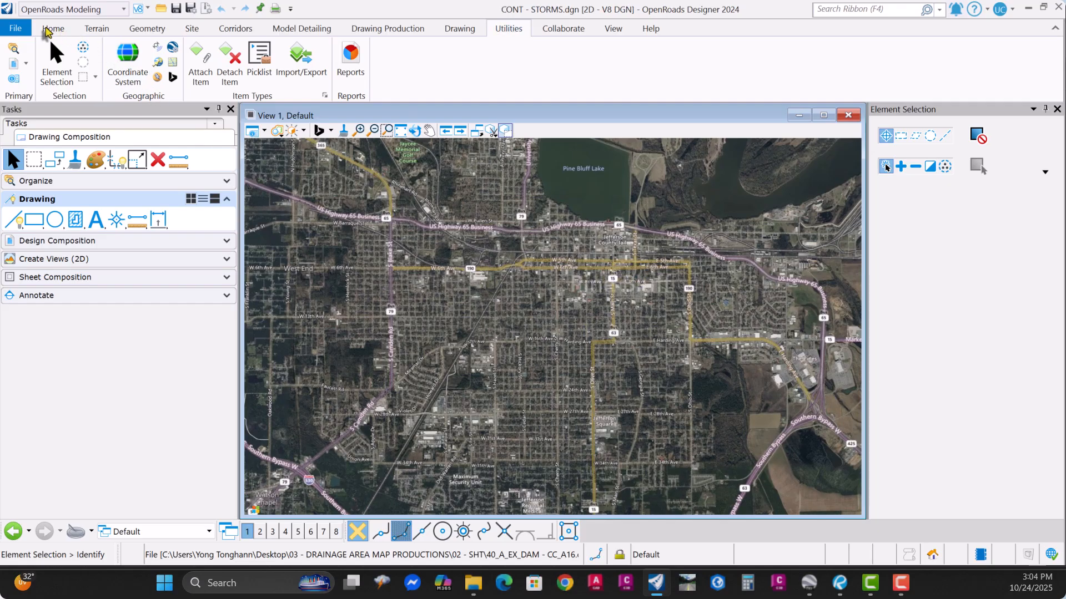
click(47, 30)
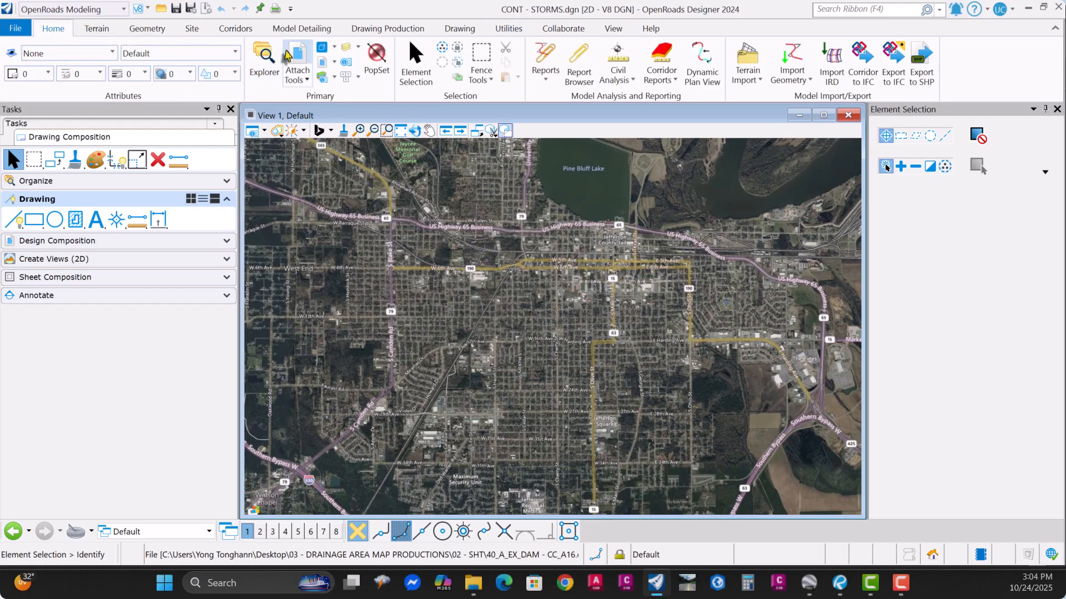
click(288, 55)
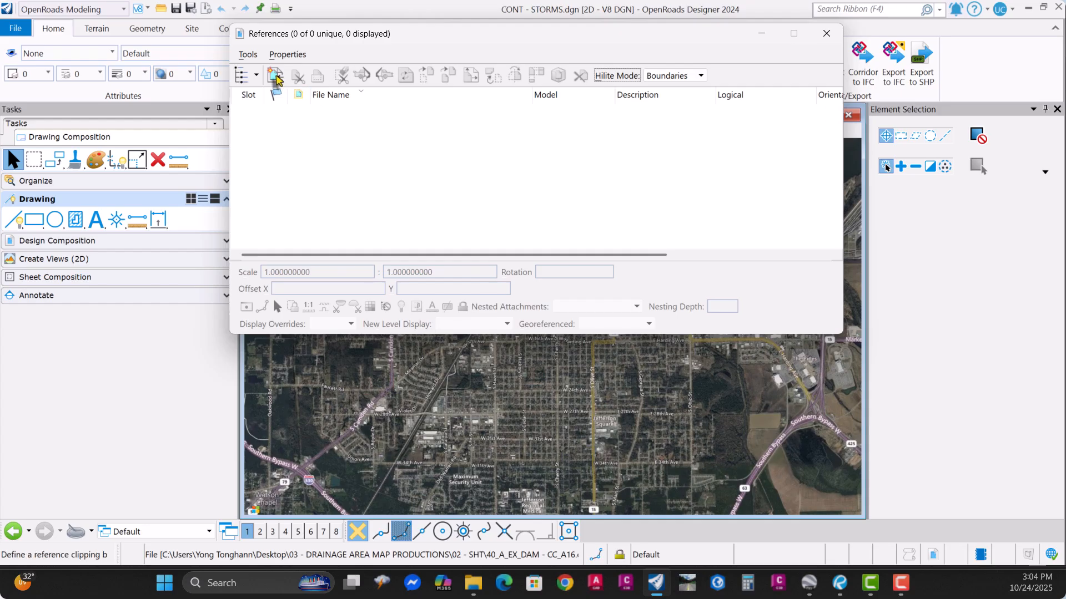
click(276, 77)
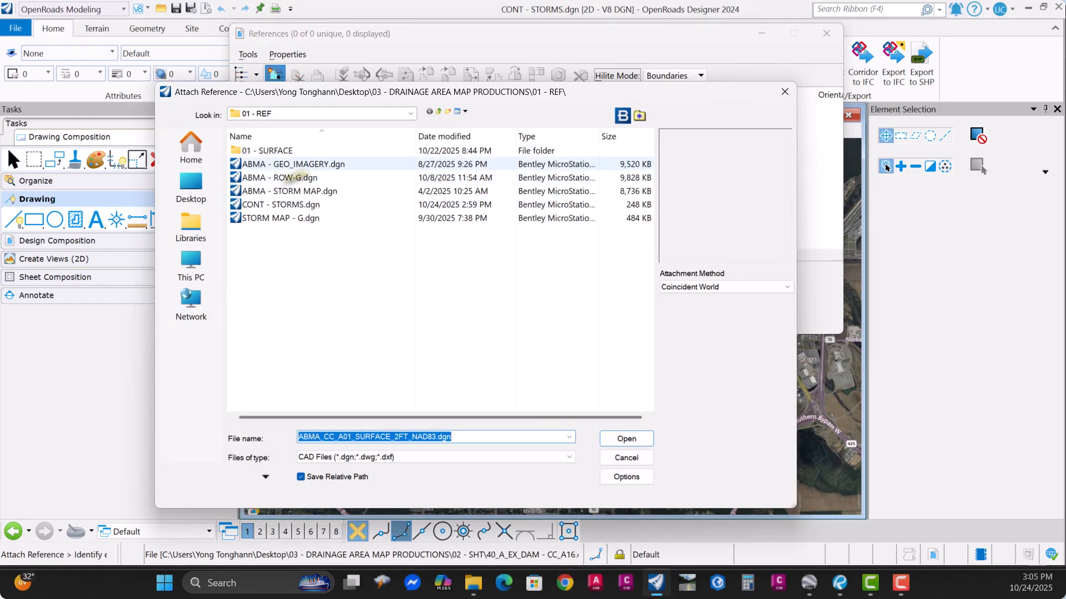
click(289, 219)
ctrl+click(299, 192)
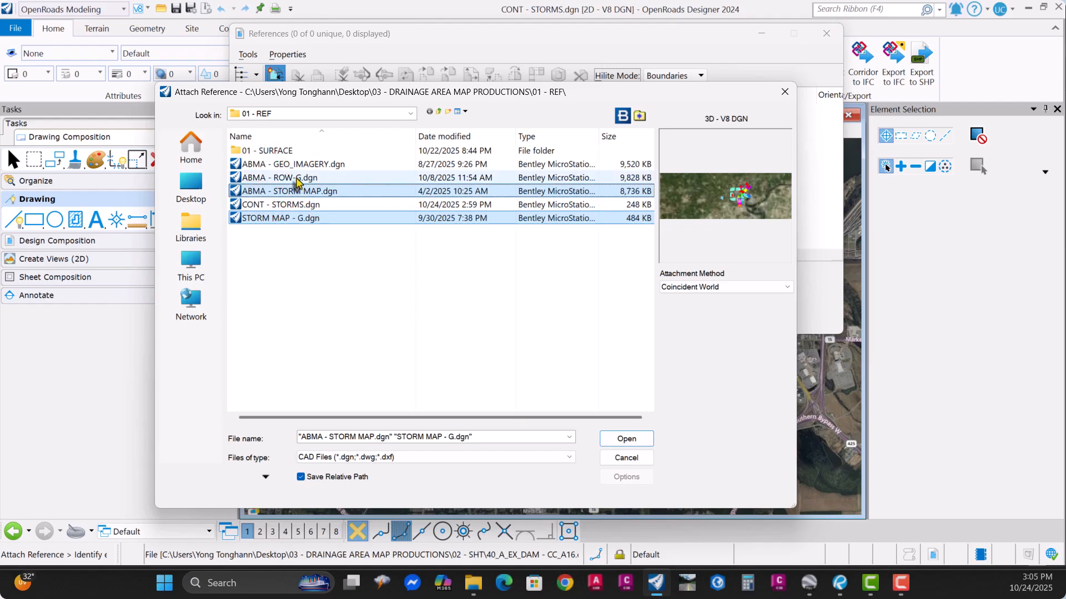
ctrl+click(297, 179)
ctrl+click(285, 164)
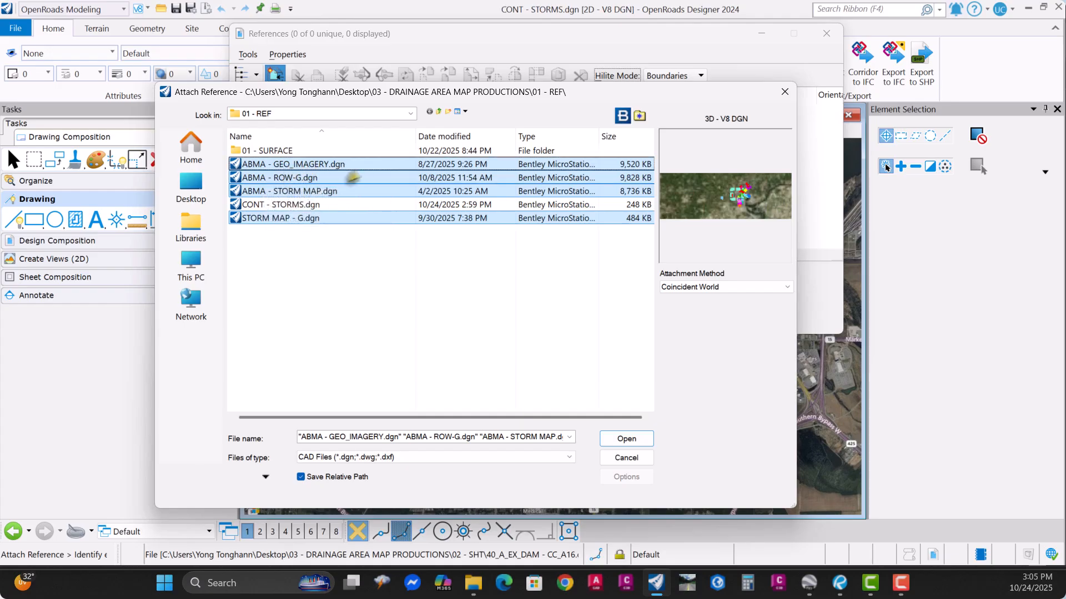
click(287, 179)
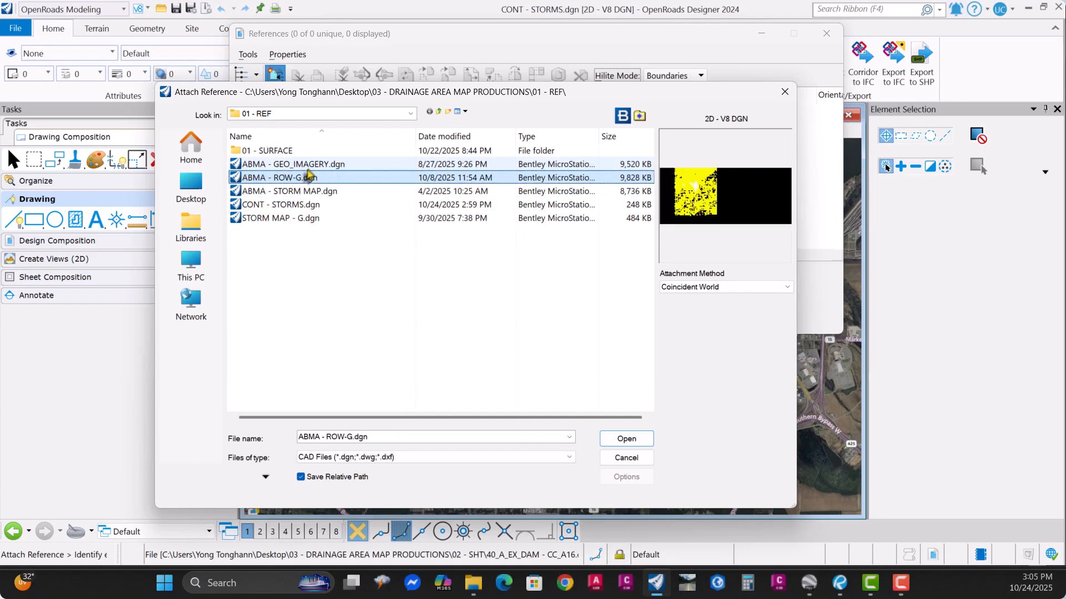
click(314, 165)
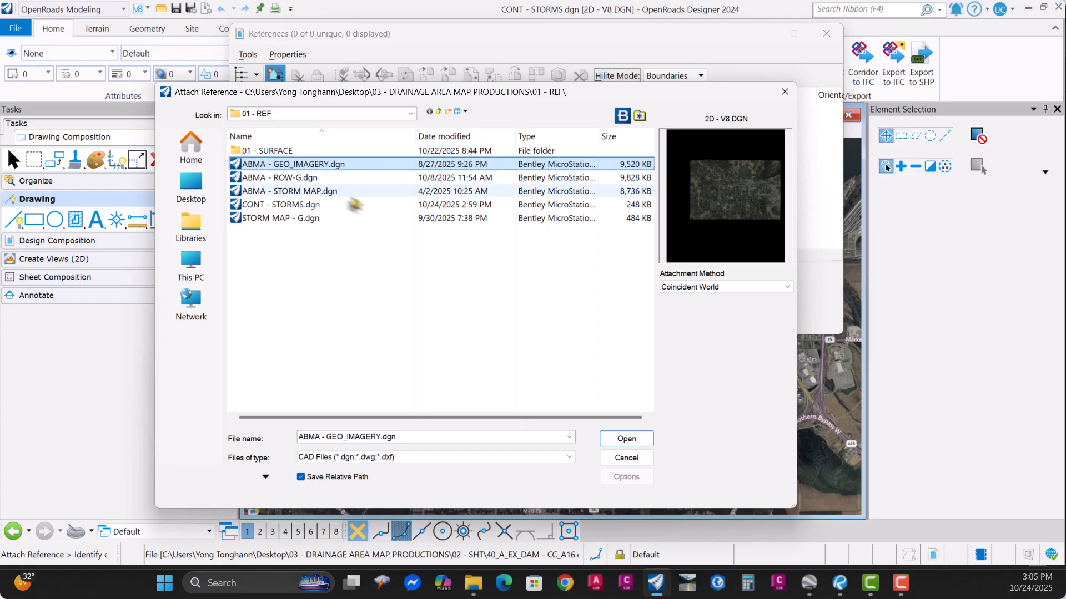
click(310, 179)
Select ABMA - ROW-G.dgn, ABMA - STORM MAP.dgn and STORM MAP - G.dgn for attachment using the Coincident World method
click(311, 192)
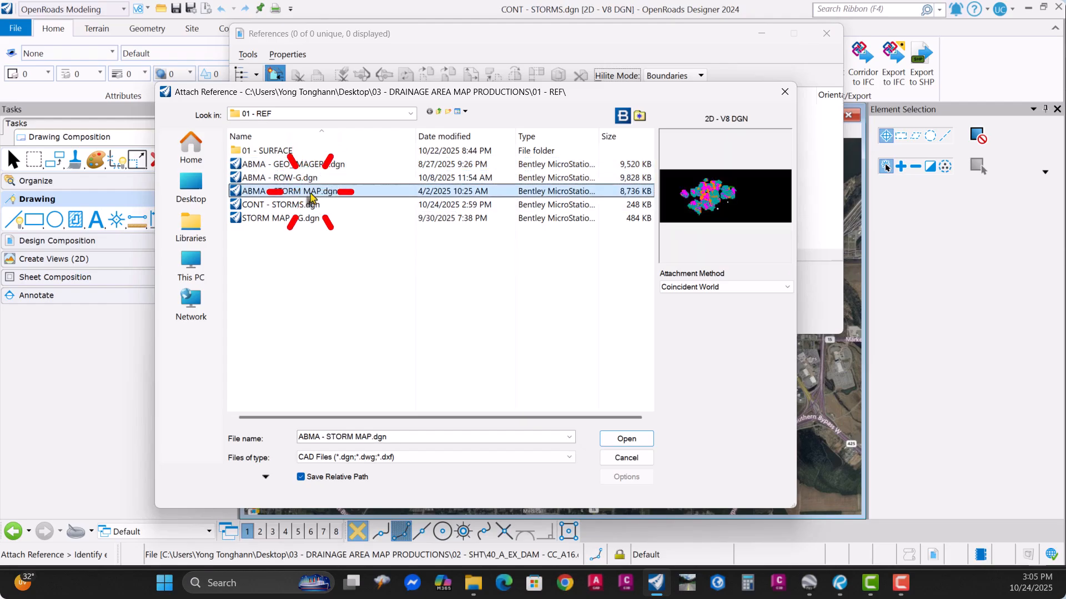
ctrl+click(306, 219)
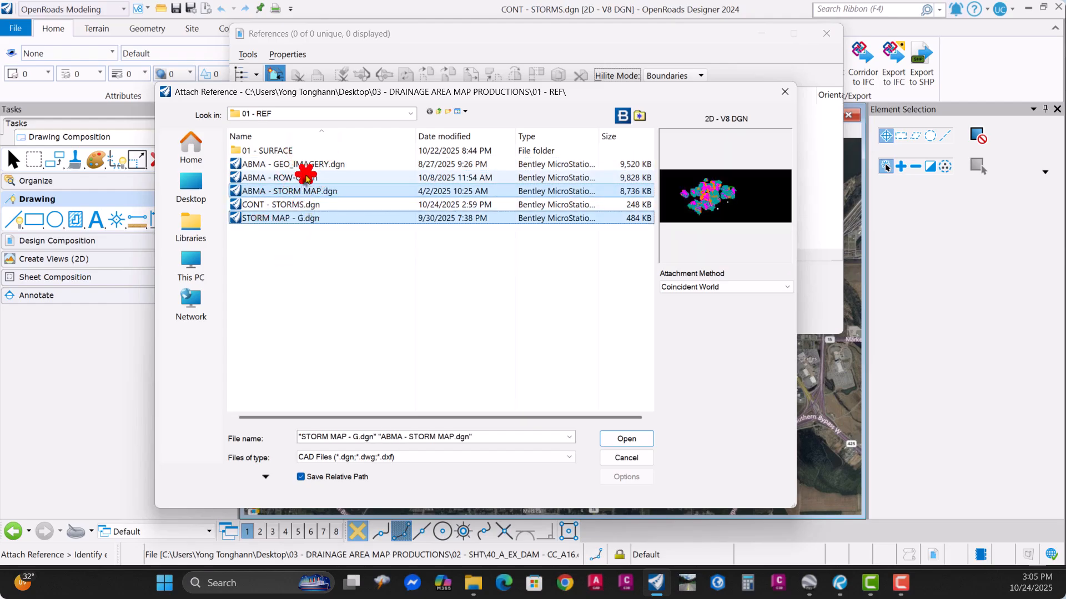
ctrl+click(305, 177)
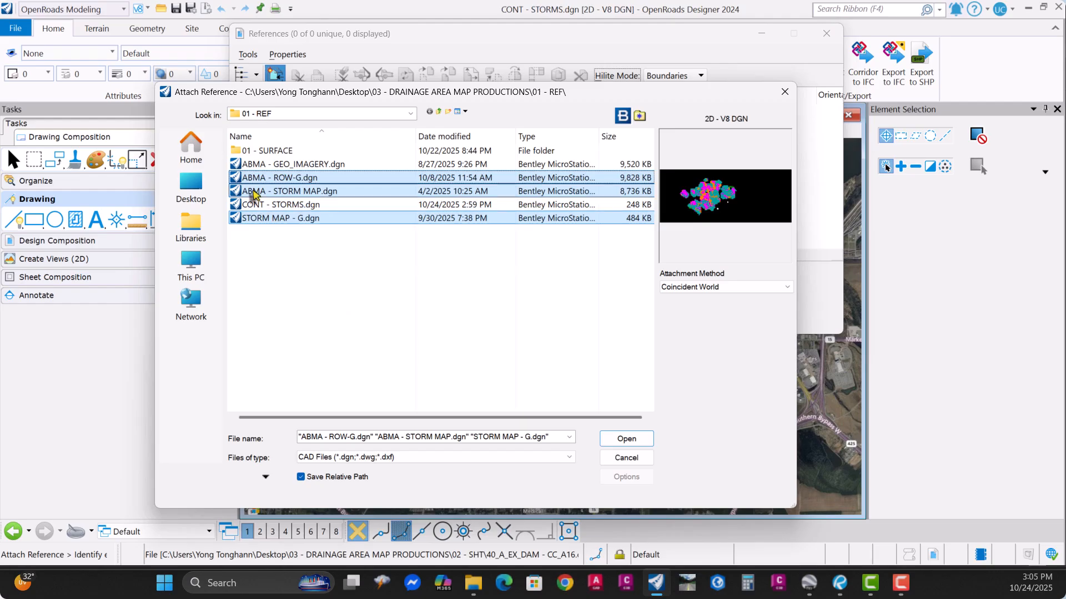
click(626, 439)
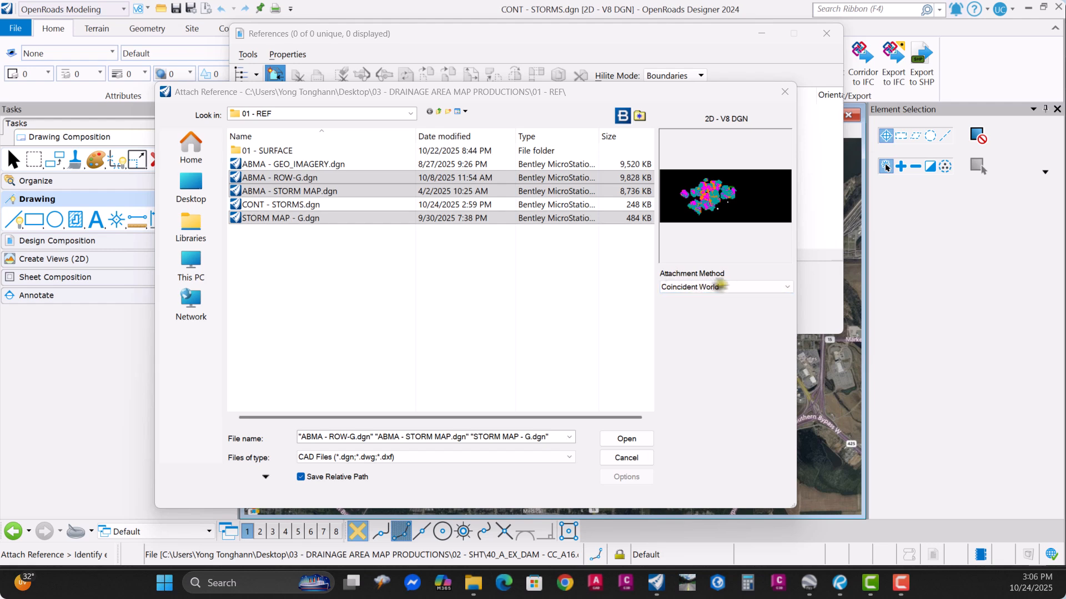
click(737, 287)
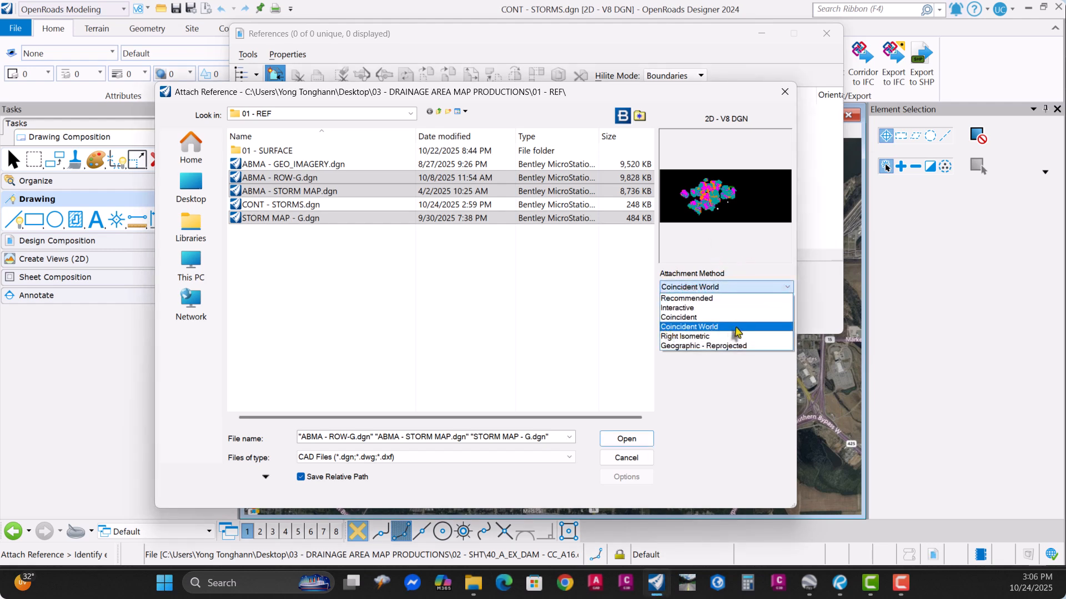
click(689, 327)
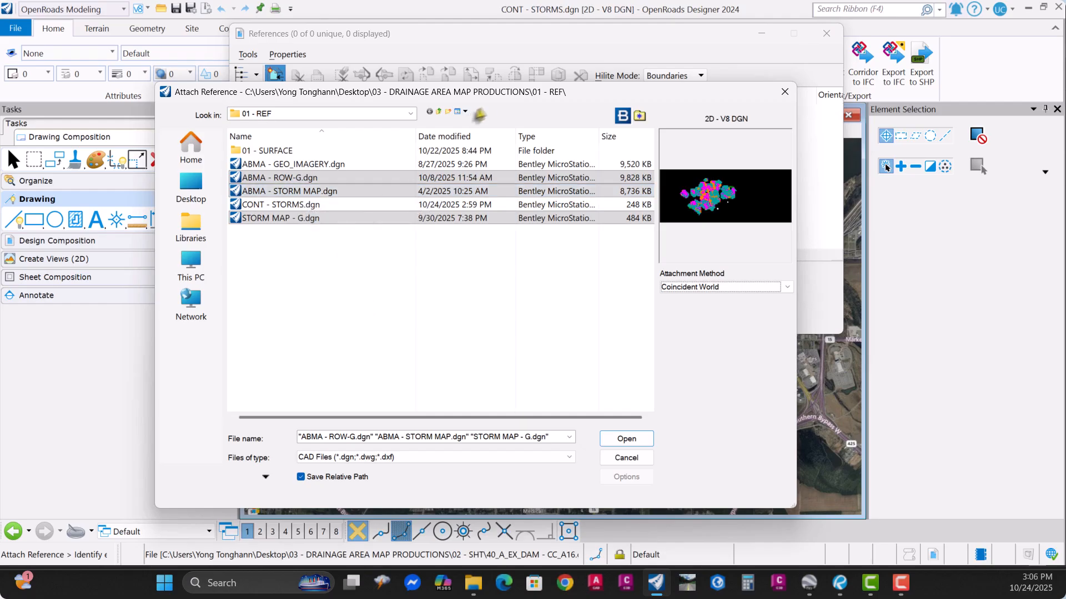
drag(499, 102, 589, 109)
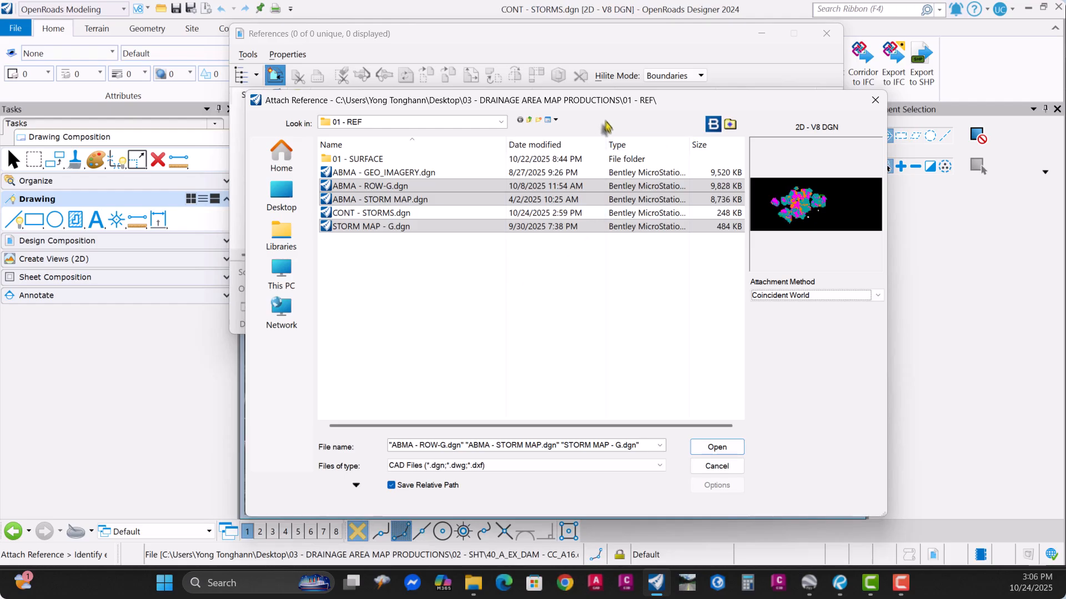
click(789, 296)
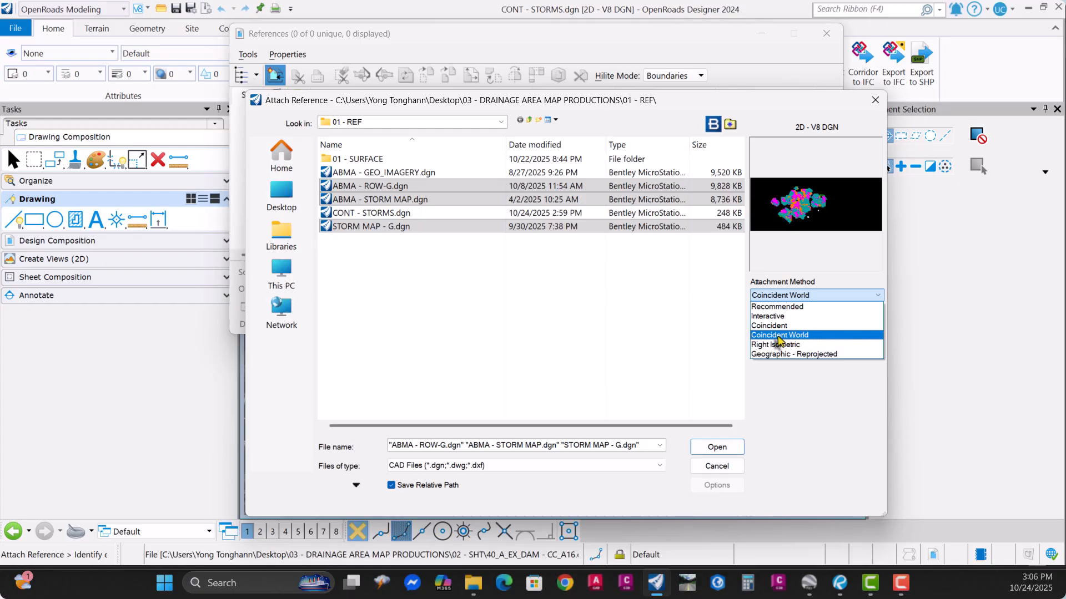
click(801, 335)
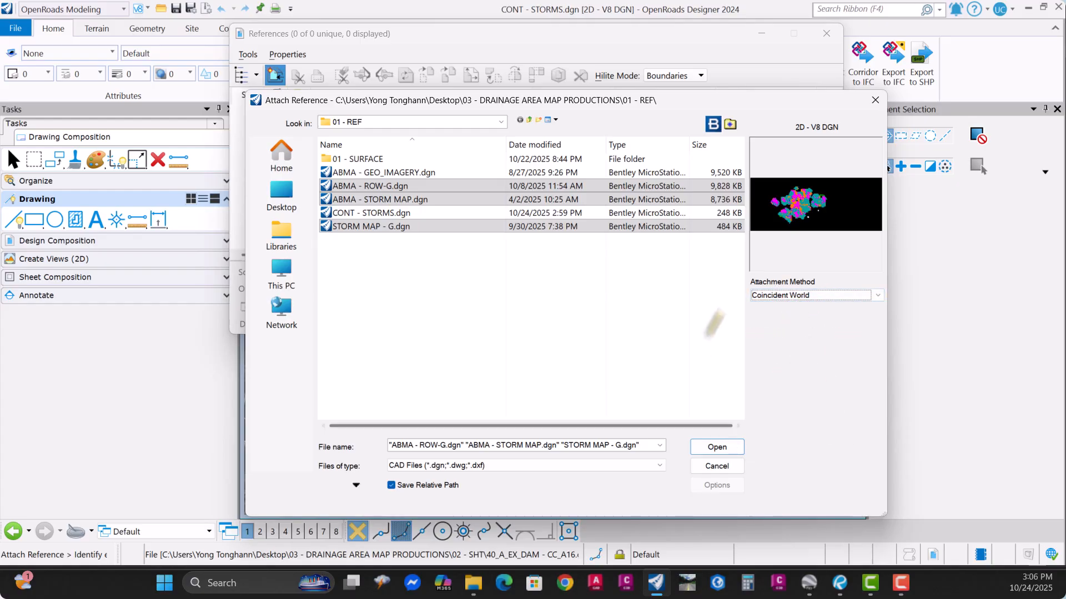
Attach the three selected references, accepting the mixed survey and international feet units, and close the References dialog
click(716, 447)
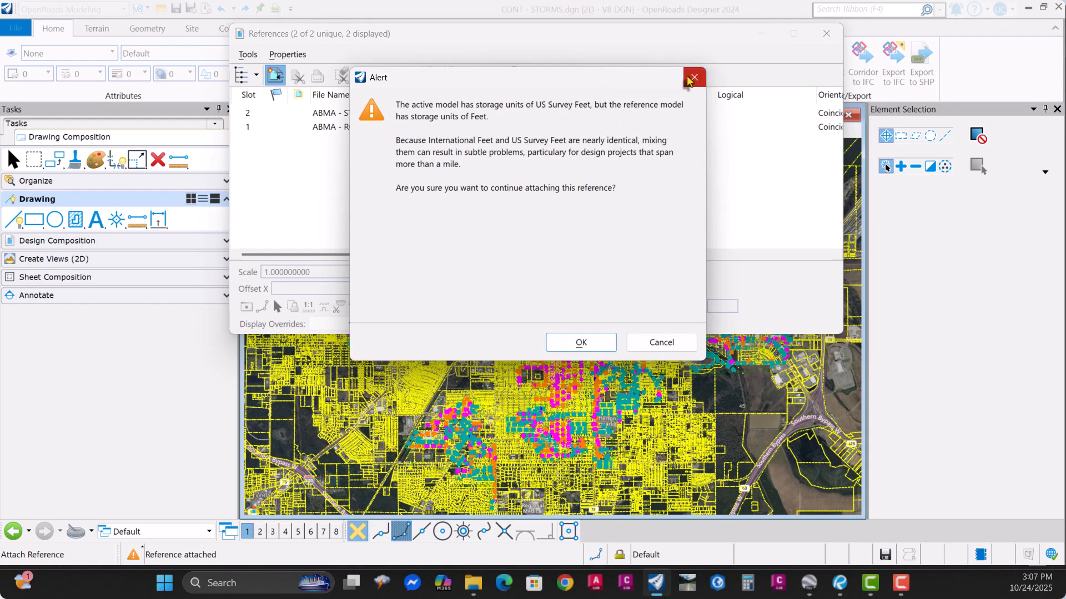
click(584, 343)
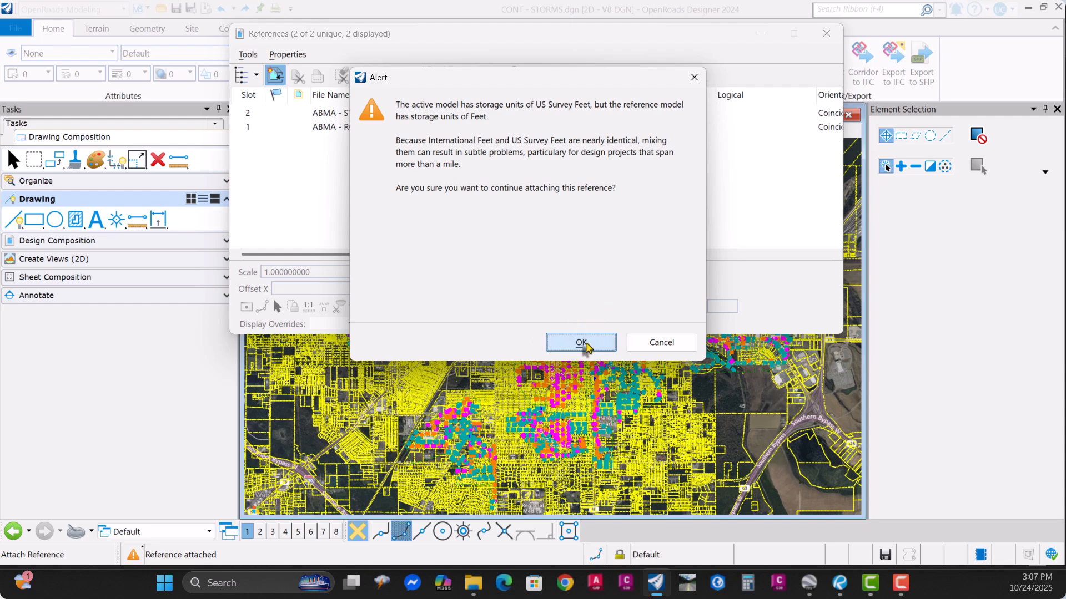
click(822, 33)
Examine the attached right-of-way and storm mapping over the aerial imagery, down to the W Malcomb St and N Hutchinson St intersection
scroll(527, 256, up, 3)
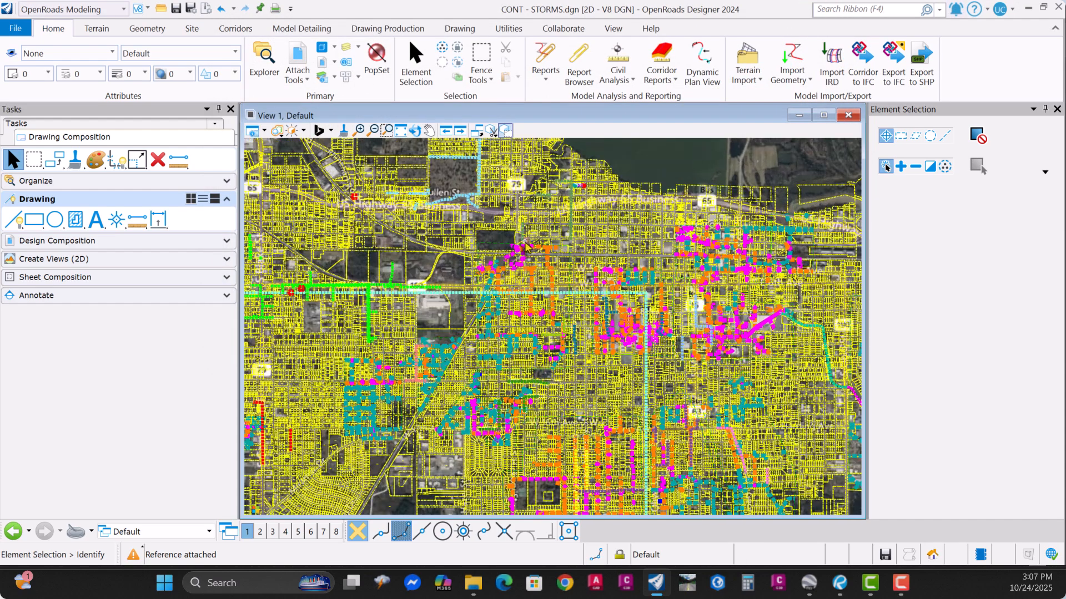
scroll(658, 351, down, 2)
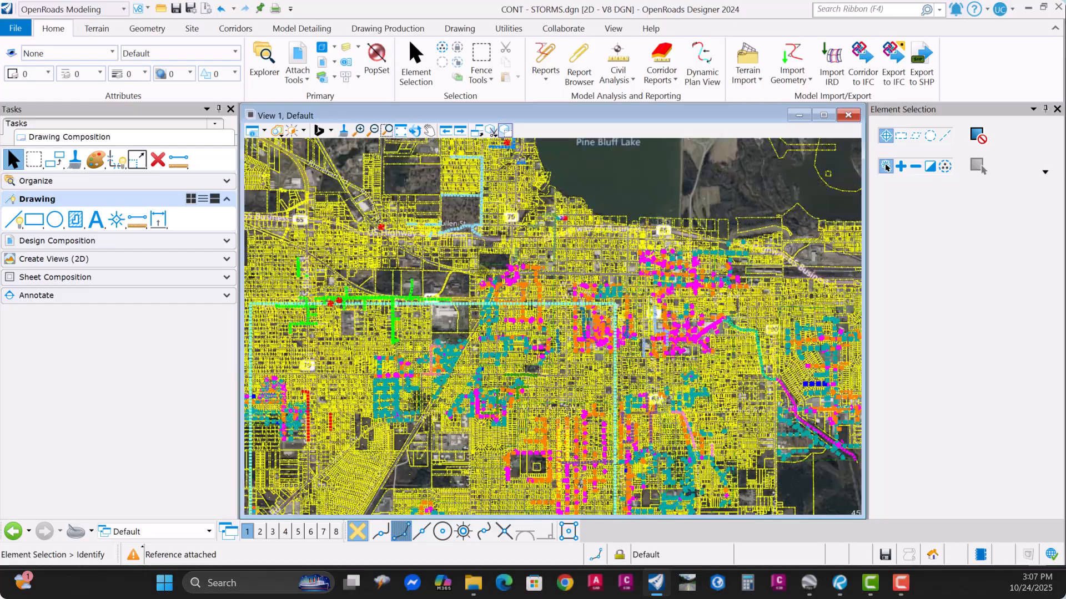
middle_drag(420, 232, 527, 349)
middle_drag(412, 300, 679, 319)
middle_drag(552, 430, 467, 256)
scroll(467, 255, down, 3)
scroll(466, 255, down, 1)
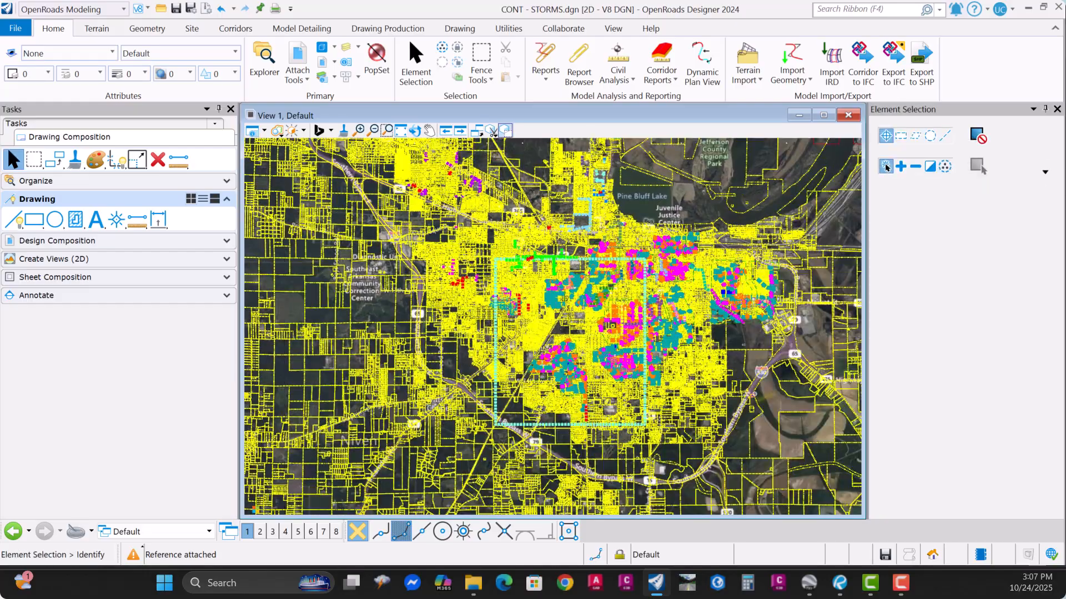
scroll(577, 206, up, 2)
scroll(316, 145, up, 4)
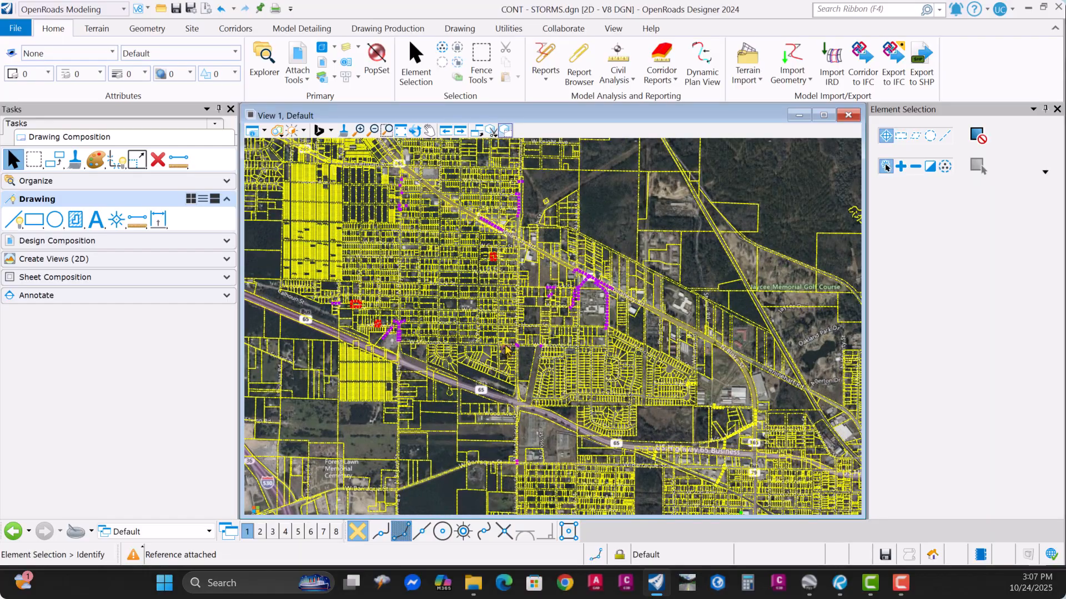
middle_drag(509, 357, 543, 452)
middle_drag(579, 383, 572, 491)
middle_drag(576, 448, 616, 287)
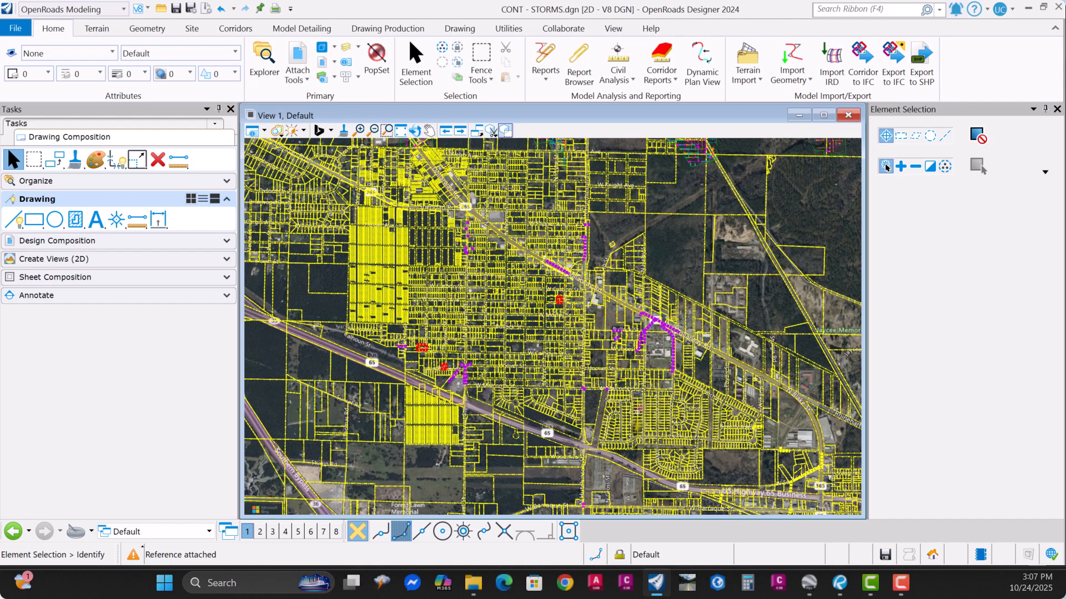
scroll(614, 368, up, 7)
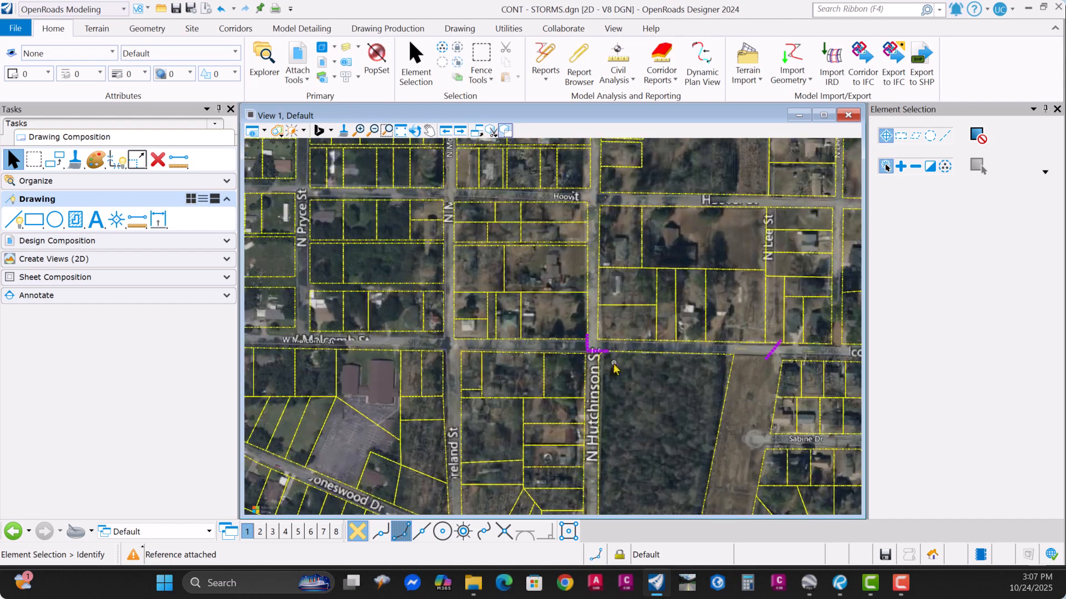
scroll(614, 368, up, 3)
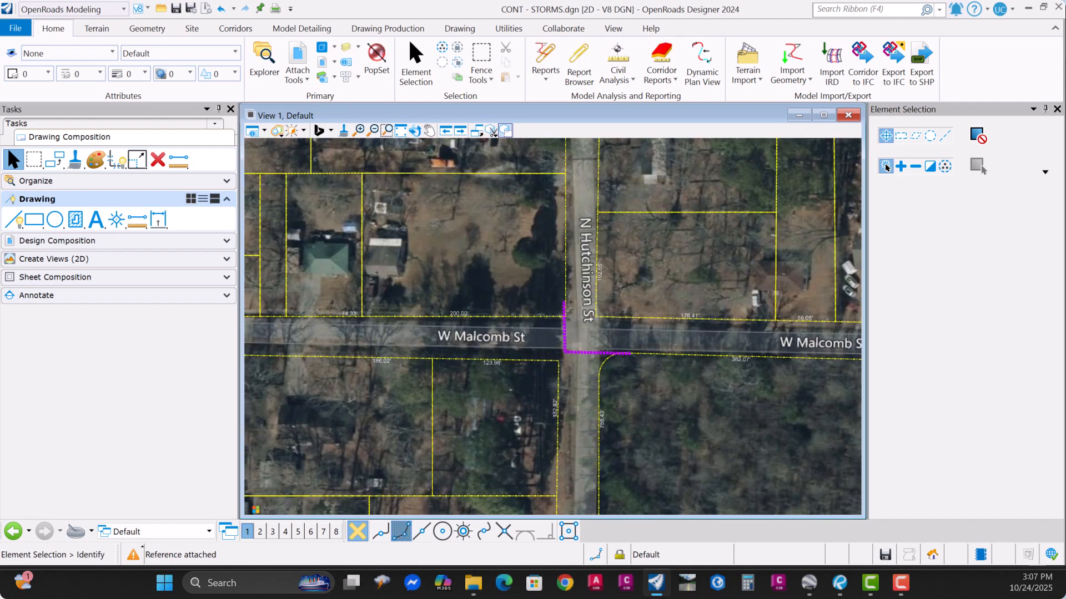
Switch to Google Earth Pro to compare the CC_A_16 location with the attached storm map, and return to OpenRoads Designer
key(alt+Tab)
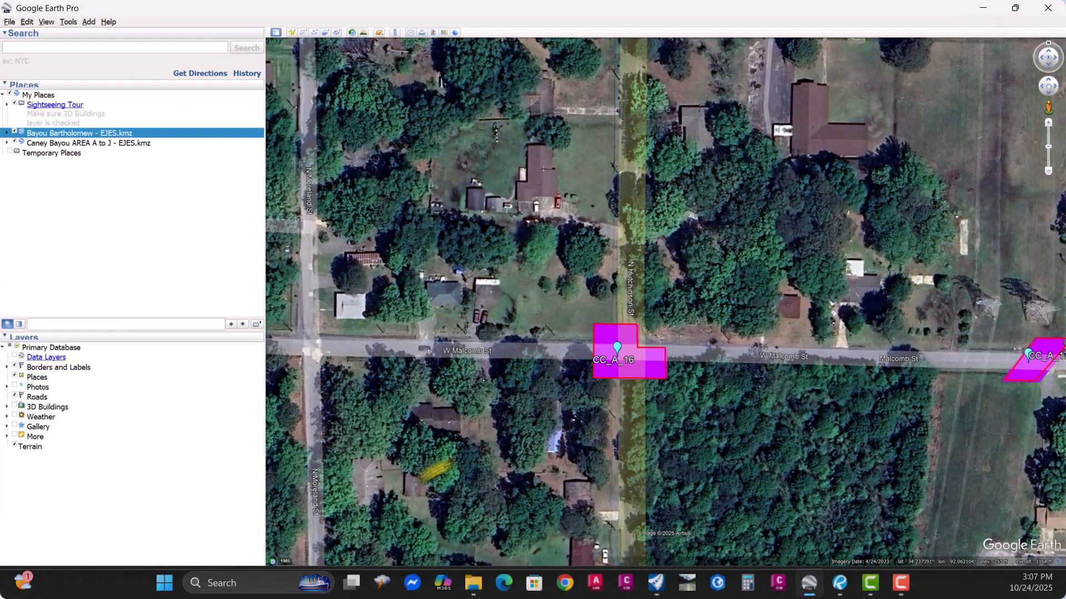
scroll(615, 306, up, 1)
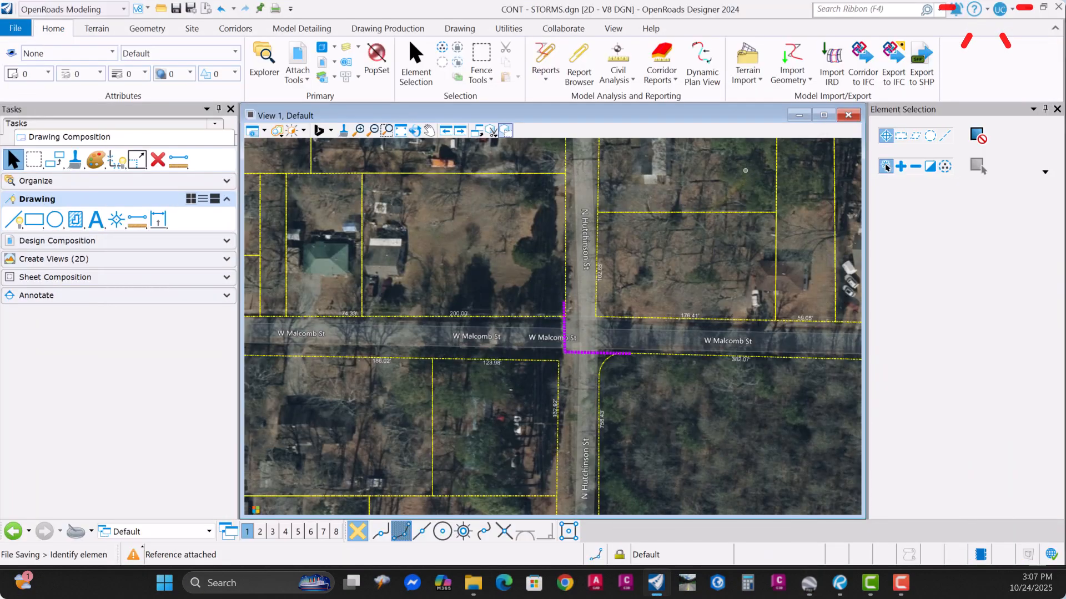
click(982, 8)
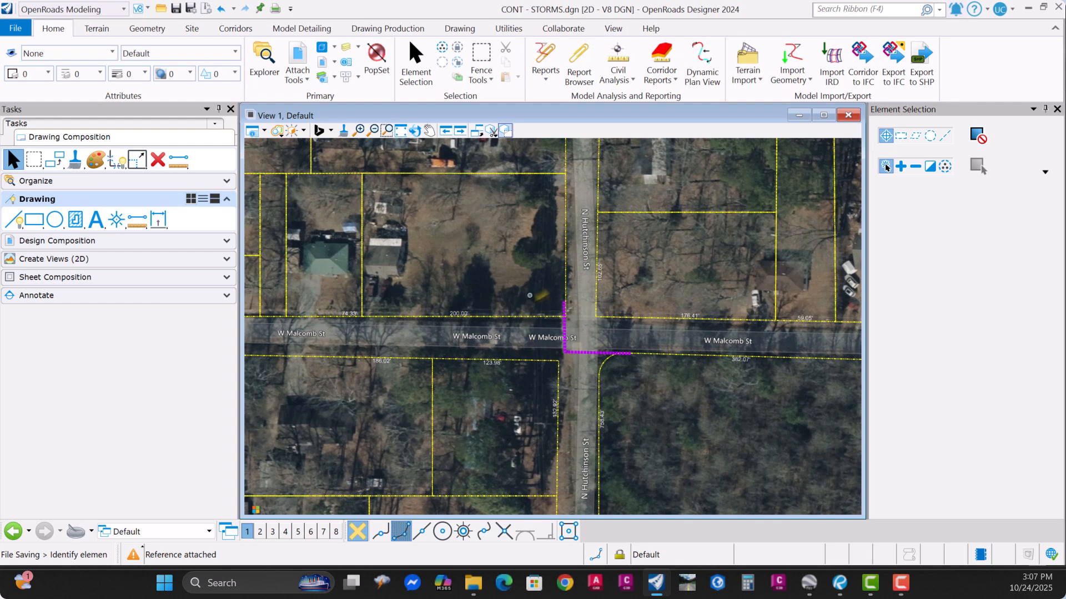
scroll(529, 295, down, 5)
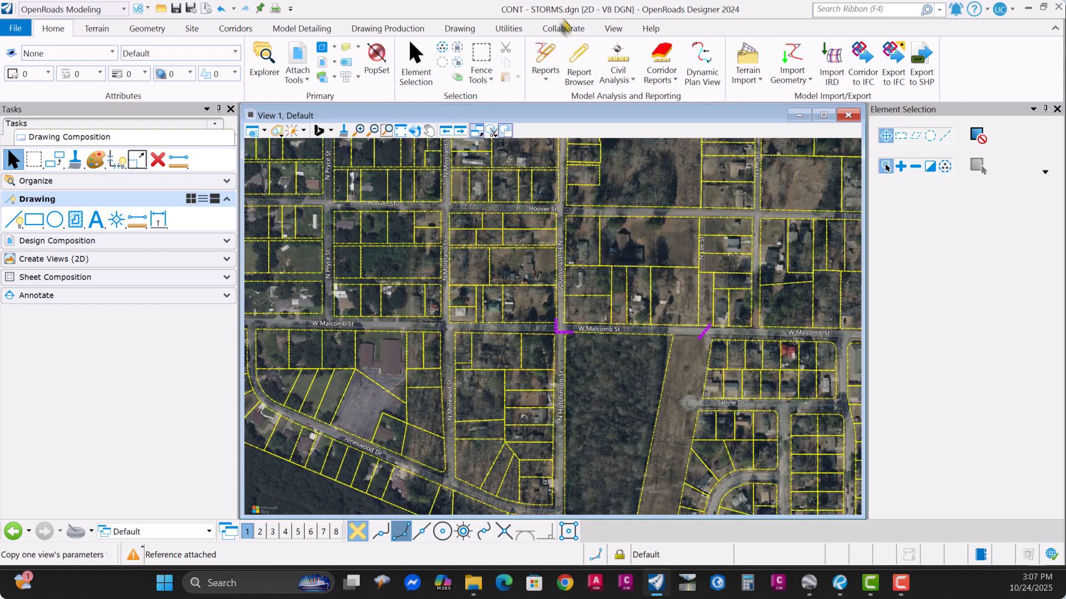
Switch to File Explorer, go to the 02 - SHT folder in 03 - DRAINAGE AREA MAP PRODUCTIONS, and select 40_A_EX_DAM - CC_A16.dgn
mouse_move(473, 585)
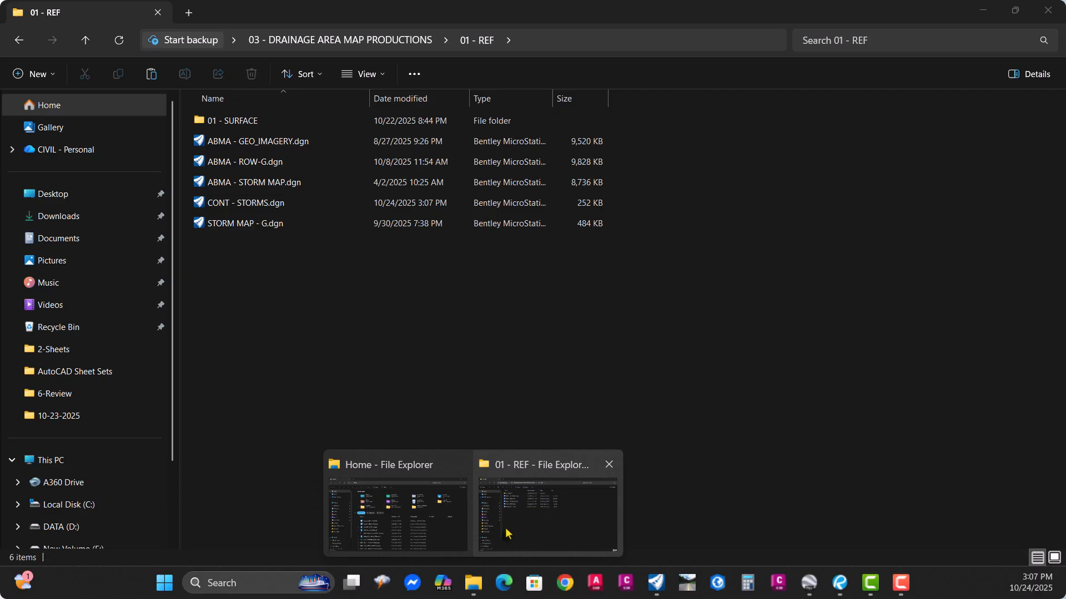
click(506, 534)
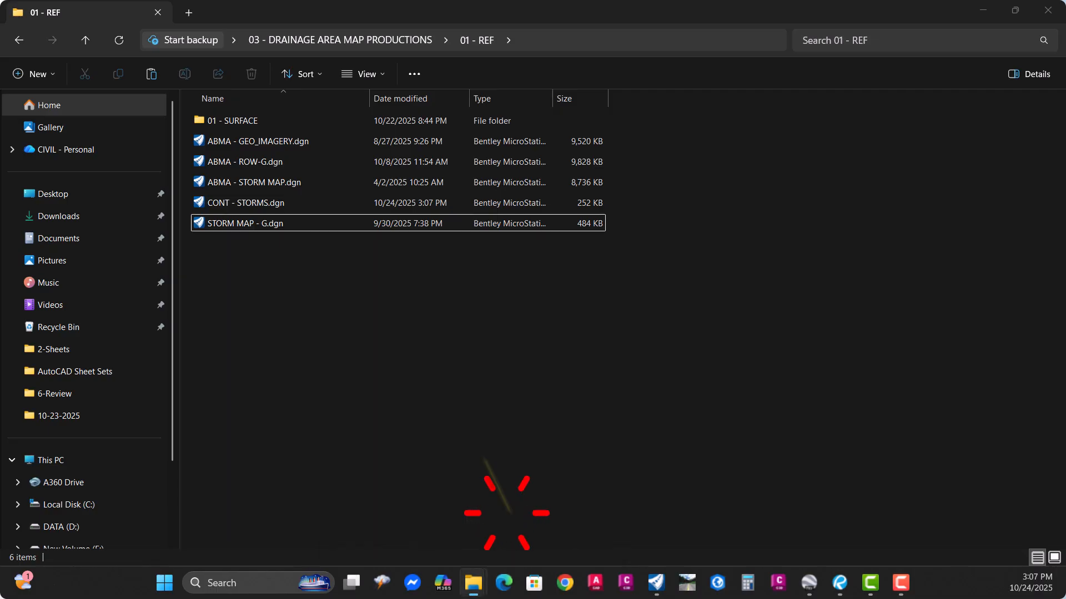
click(292, 39)
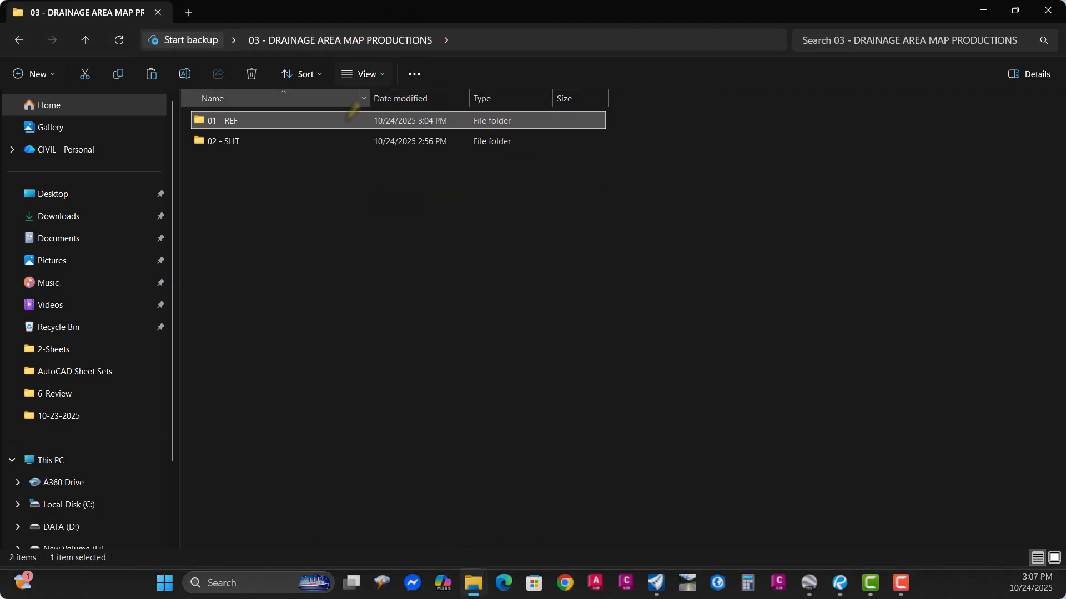
double_click(285, 141)
click(282, 166)
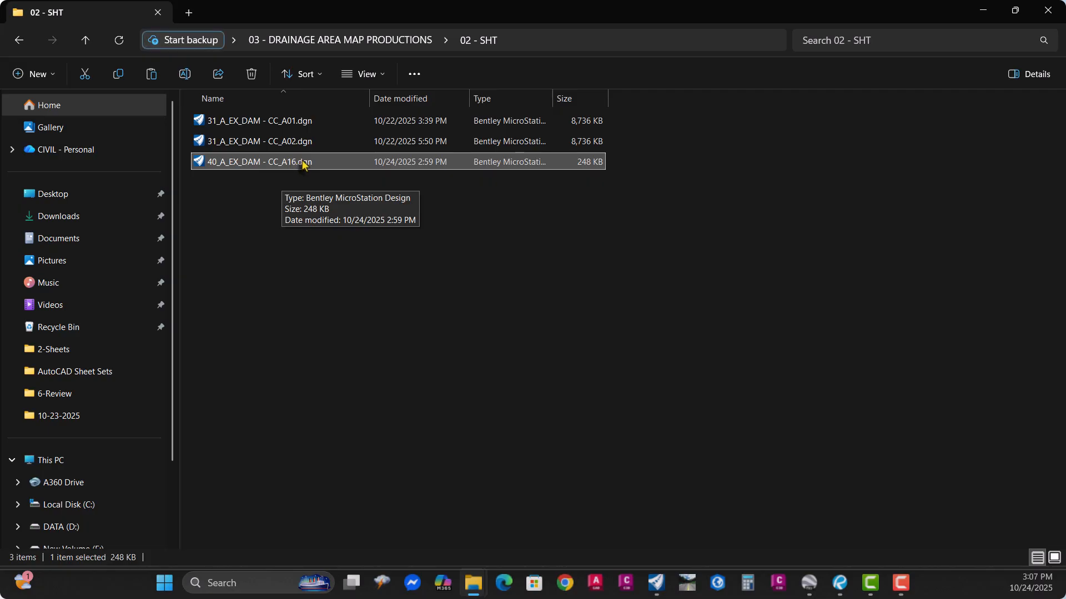
Return to OpenRoads Designer, save the settings of CONT - STORMS.dgn, and open the sheet file 40_A_EX_DAM - CC_A16.dgn
click(656, 583)
scroll(578, 369, down, 5)
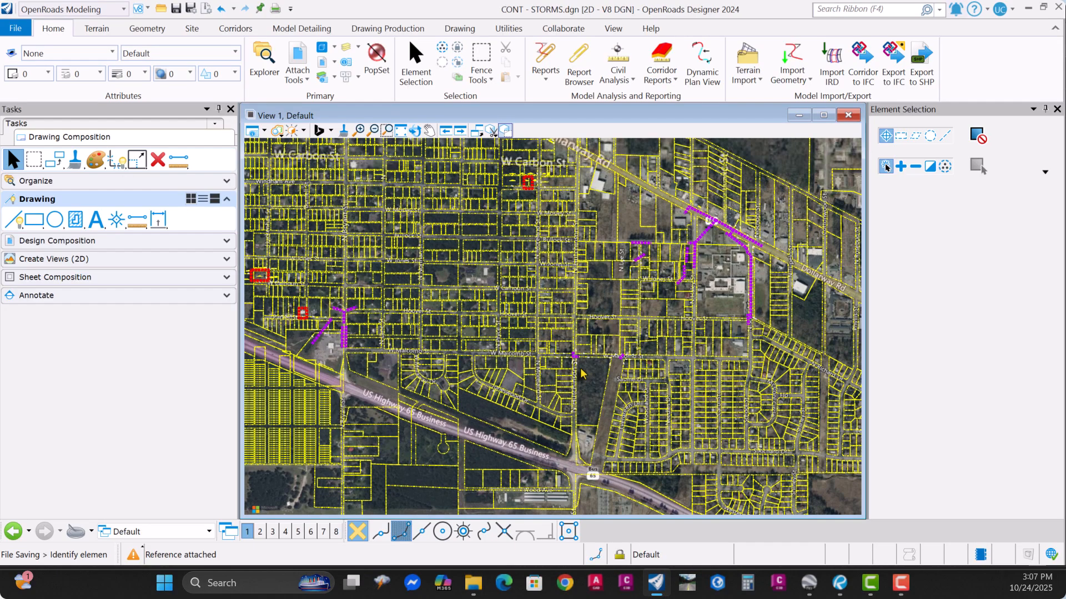
scroll(577, 369, up, 3)
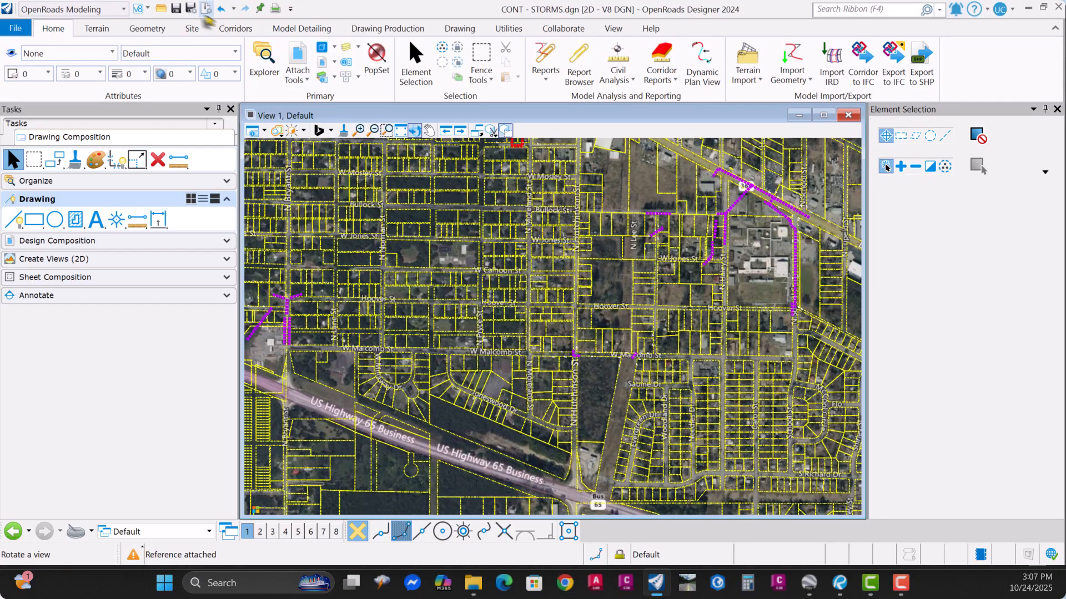
click(188, 10)
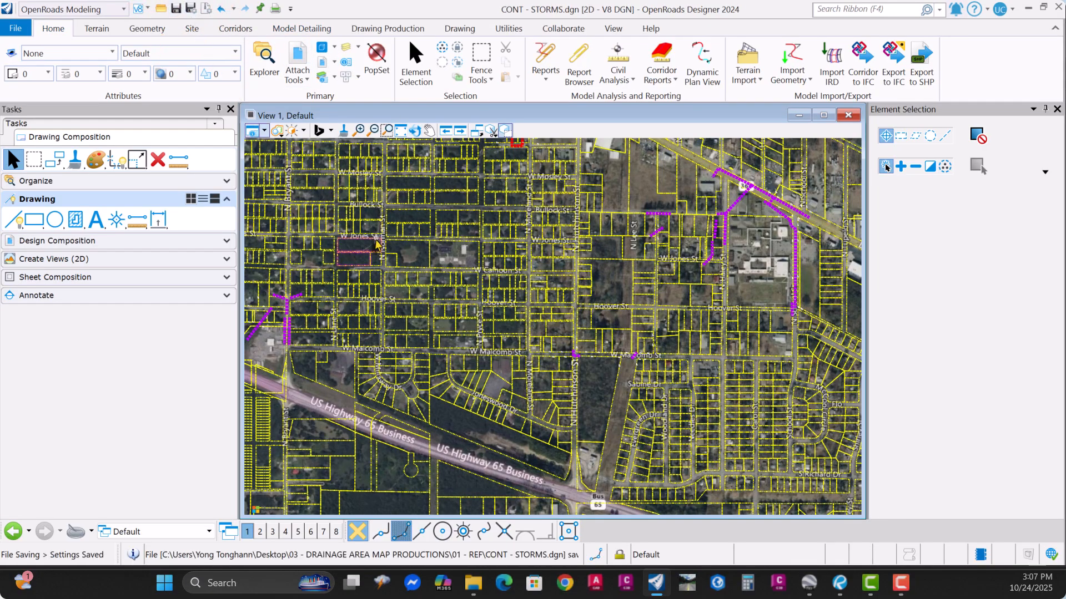
click(15, 29)
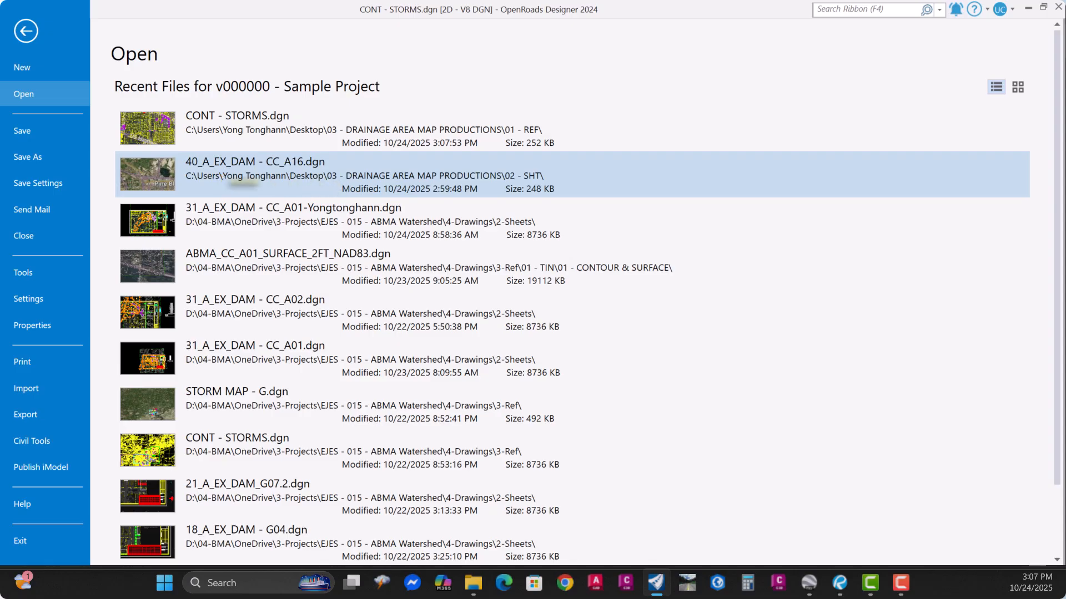
click(267, 189)
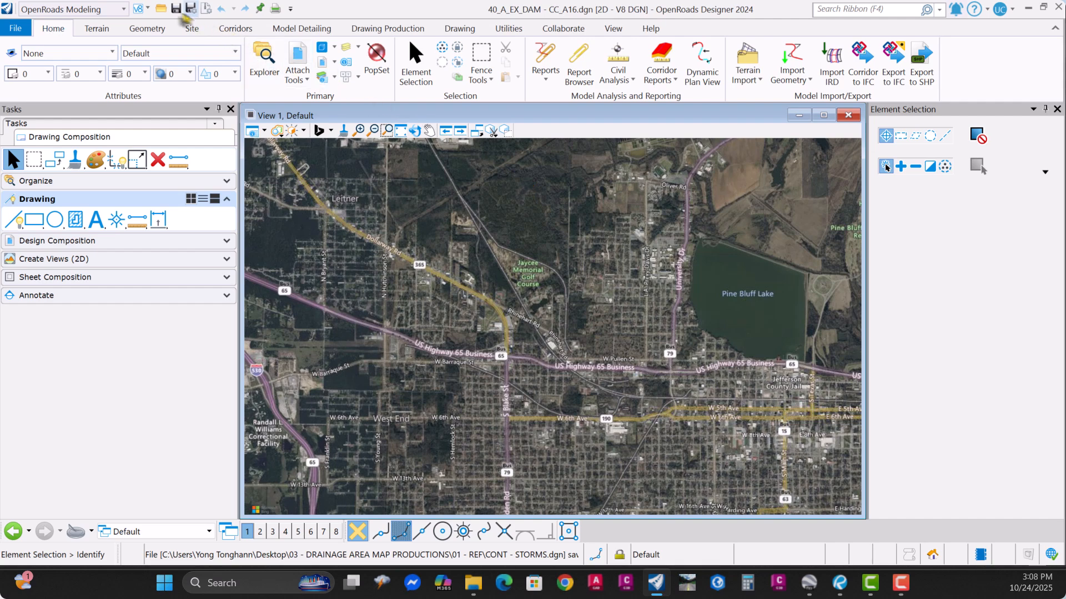
Attach CONT - STORMS.dgn from the 01 - REF folder as a reference using the Coincident World method
click(298, 61)
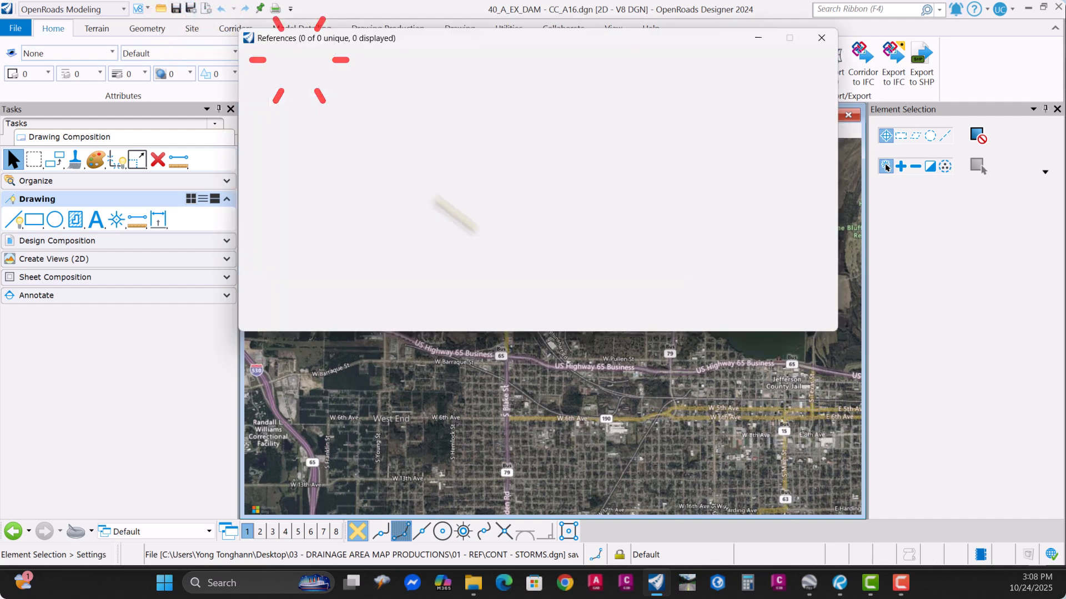
click(276, 76)
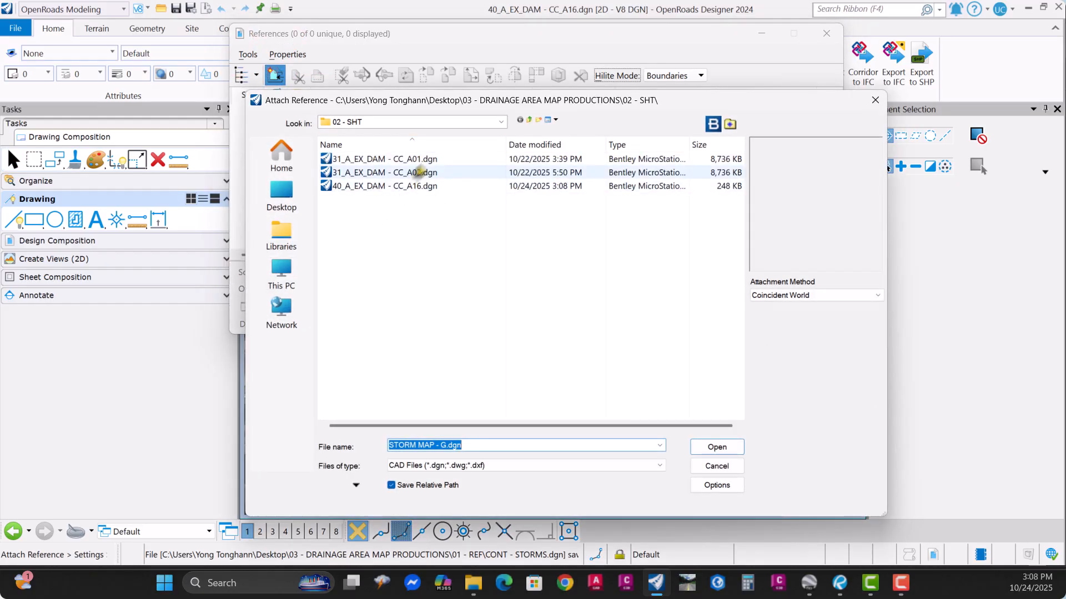
click(529, 120)
double_click(361, 161)
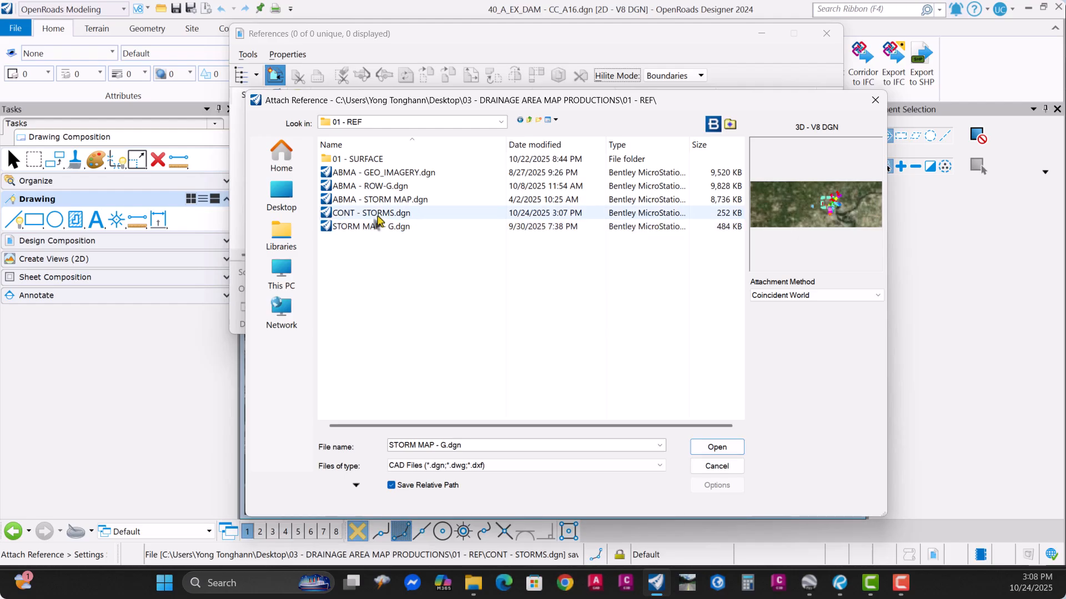
click(375, 214)
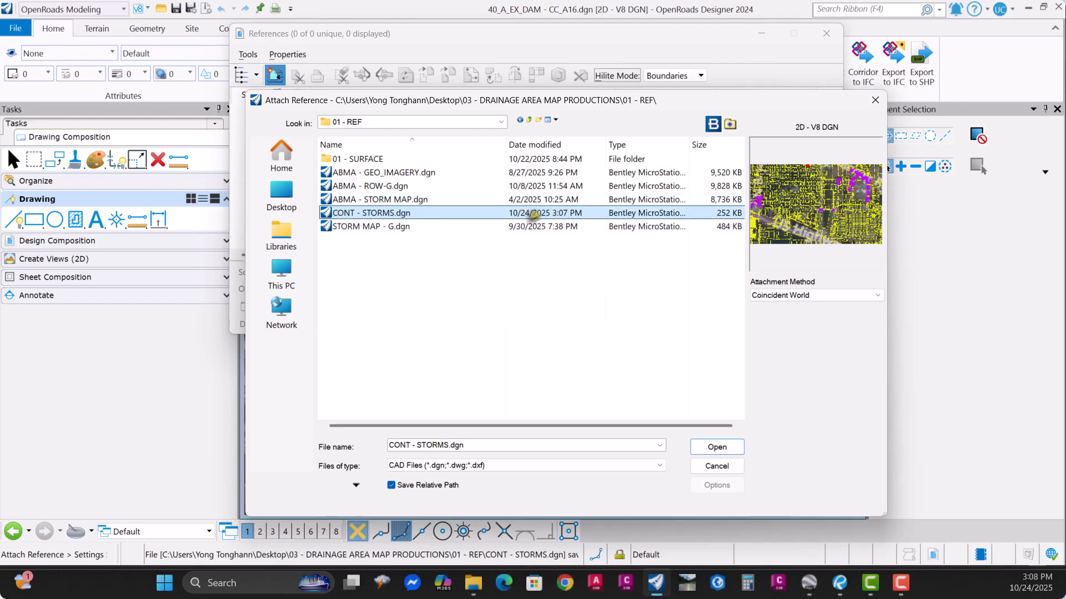
click(716, 448)
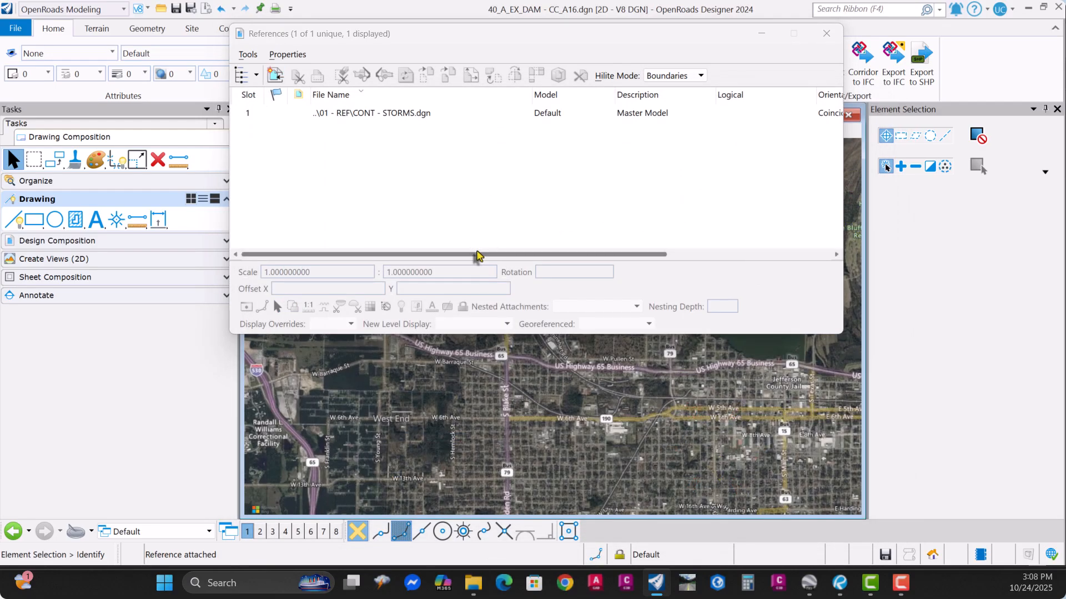
Review the CONT - STORMS.dgn reference settings and set its nested attachments to Live Nesting
drag(683, 40, 442, 75)
drag(603, 159, 284, 161)
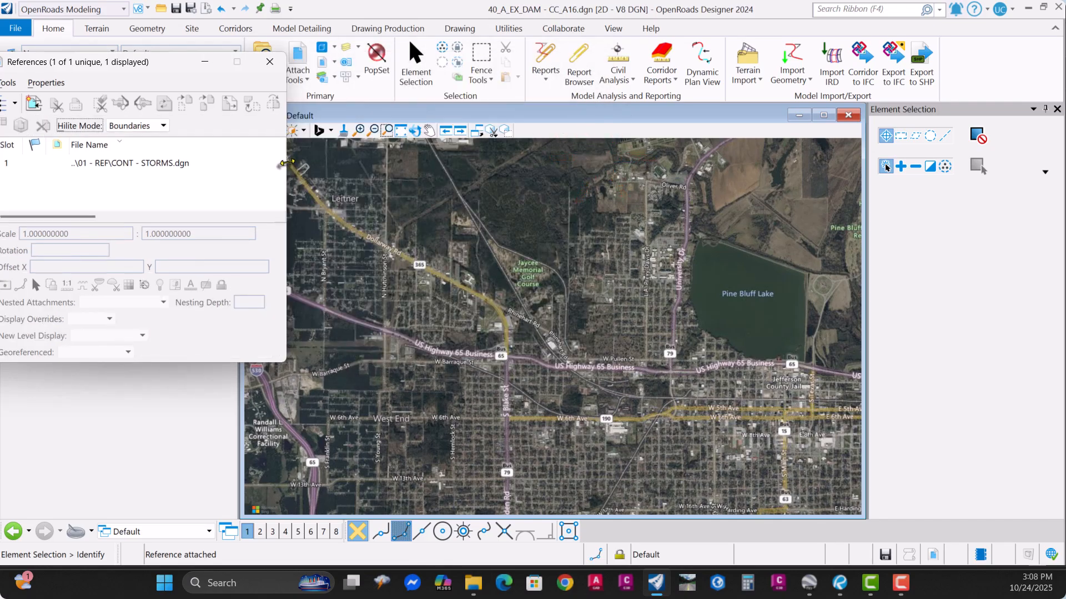
drag(146, 59, 586, 64)
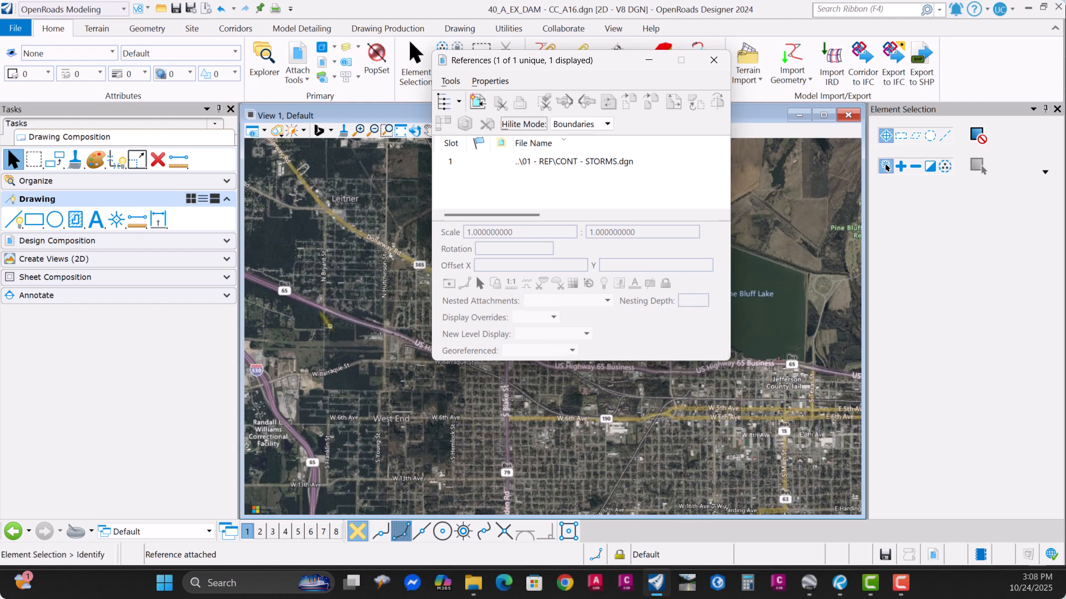
click(564, 166)
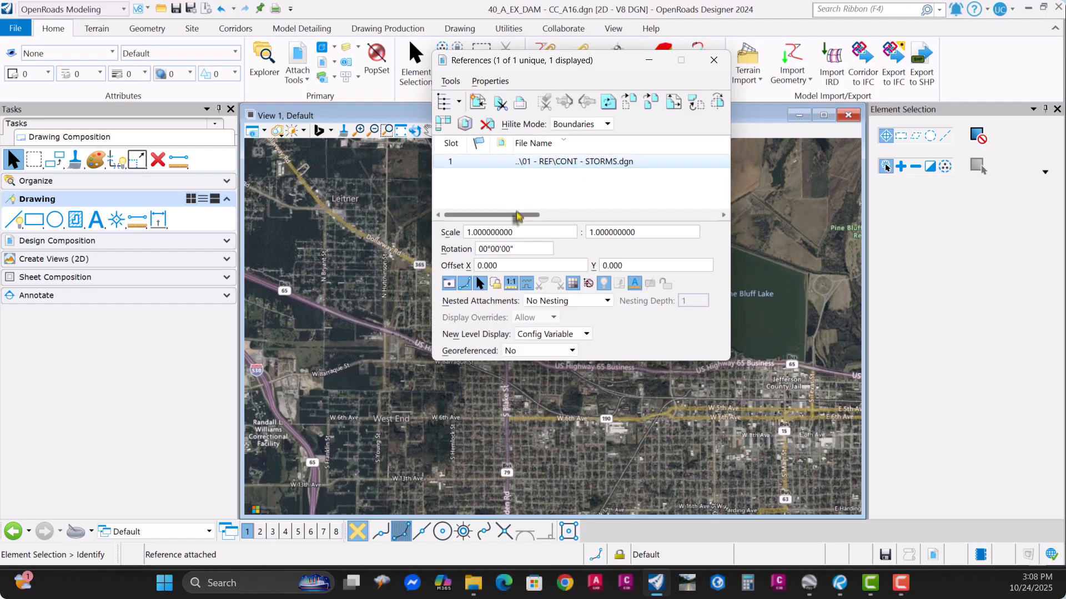
drag(508, 214, 888, 189)
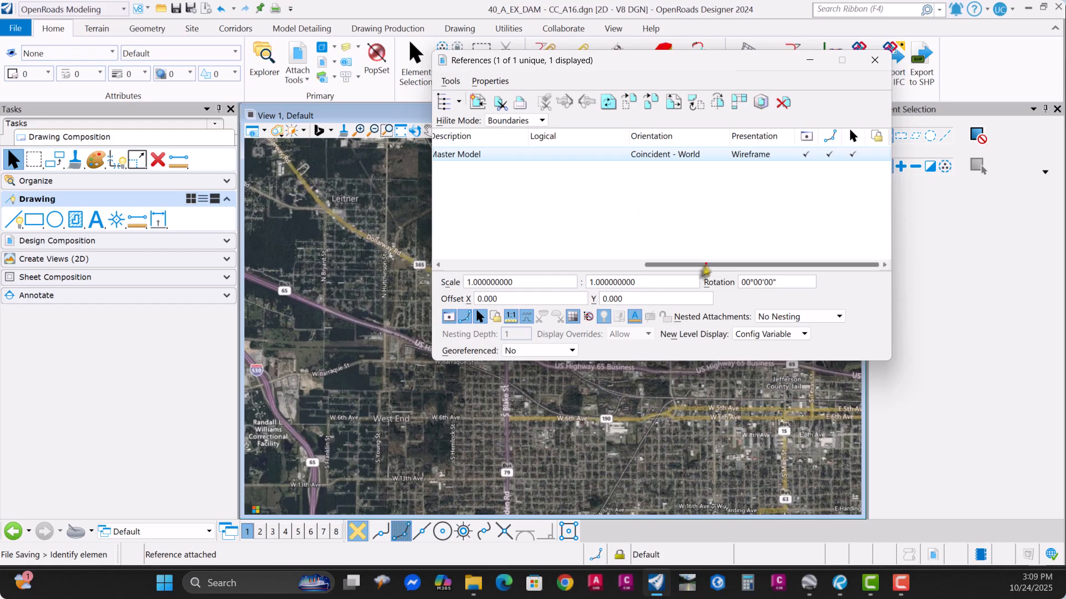
drag(704, 265, 504, 267)
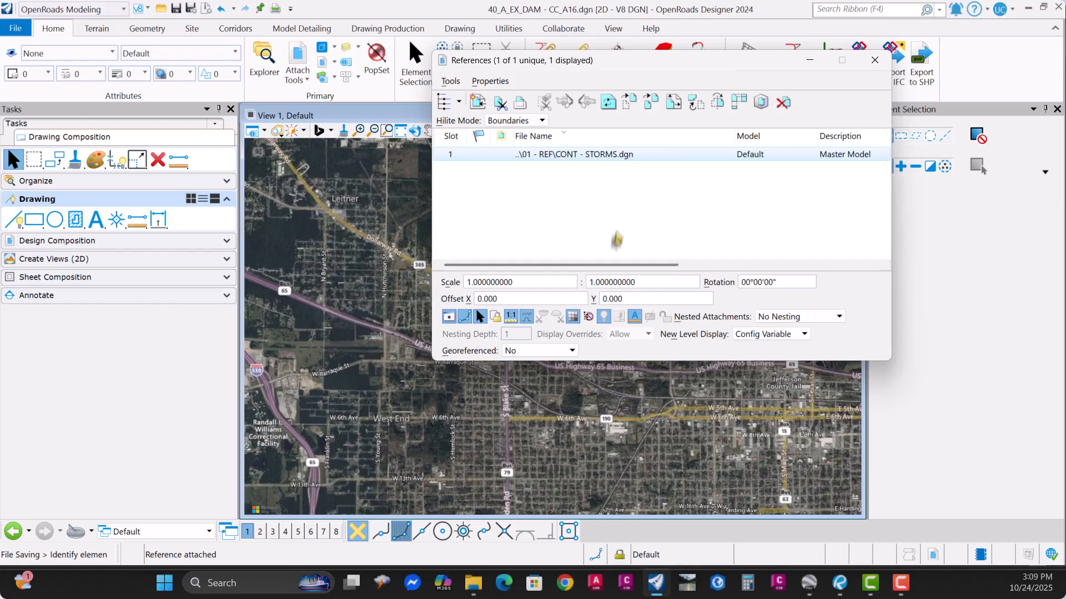
drag(604, 266, 561, 276)
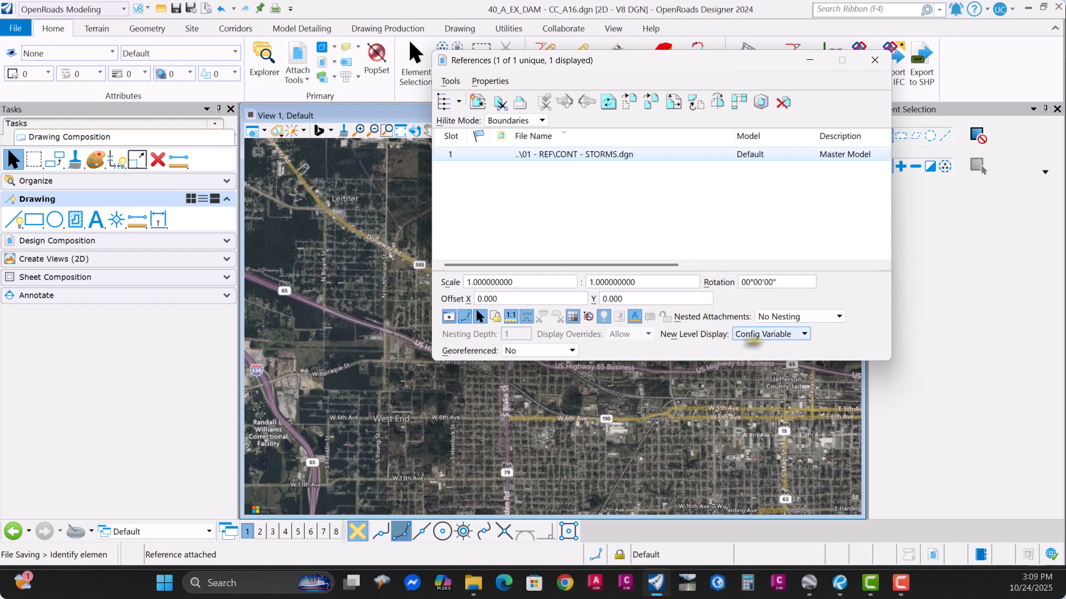
click(812, 323)
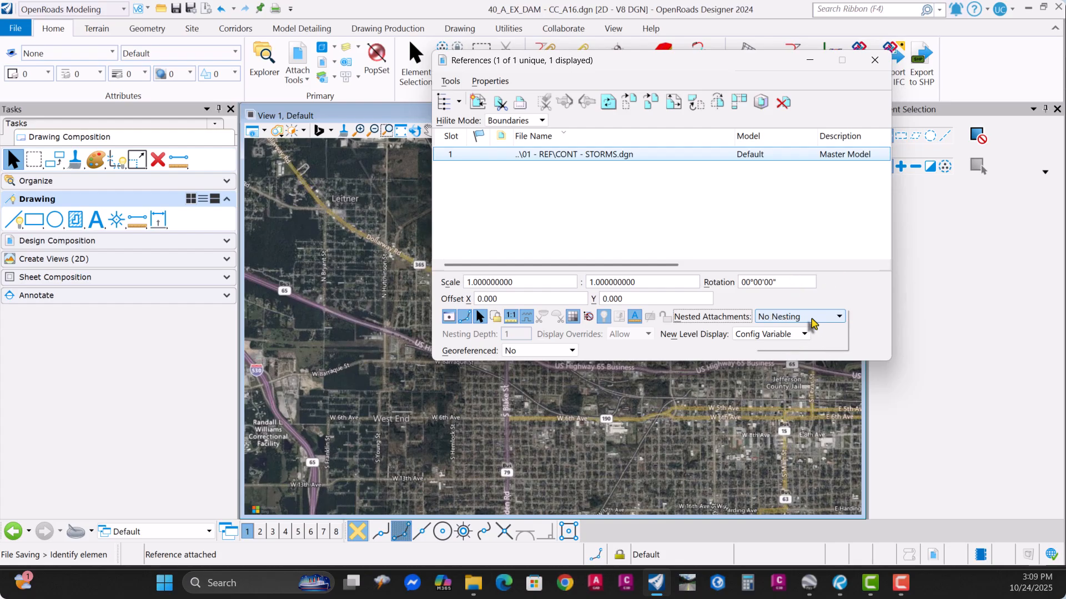
click(812, 320)
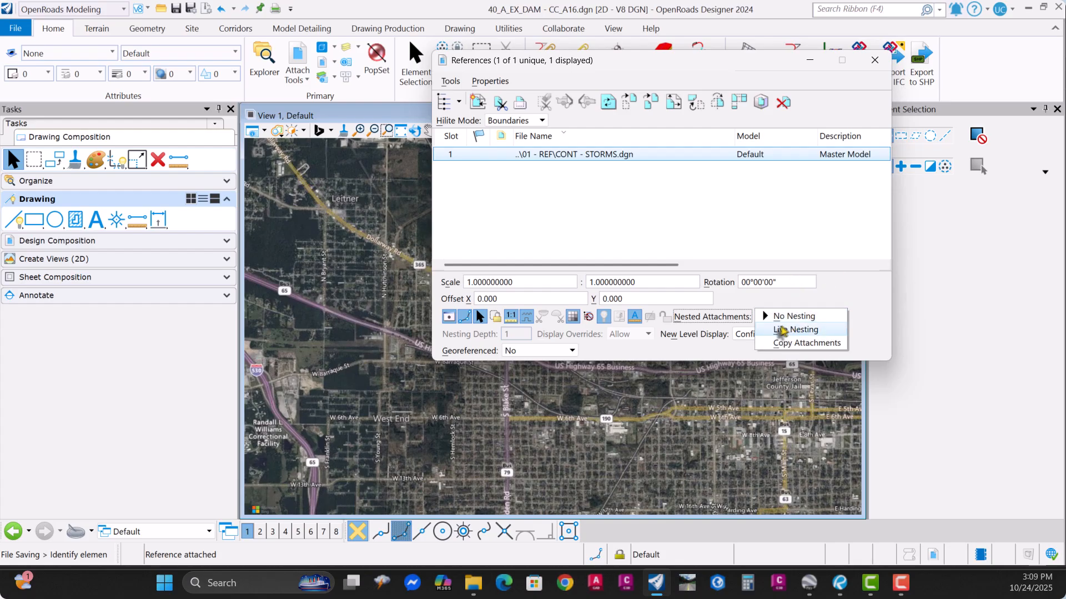
click(793, 331)
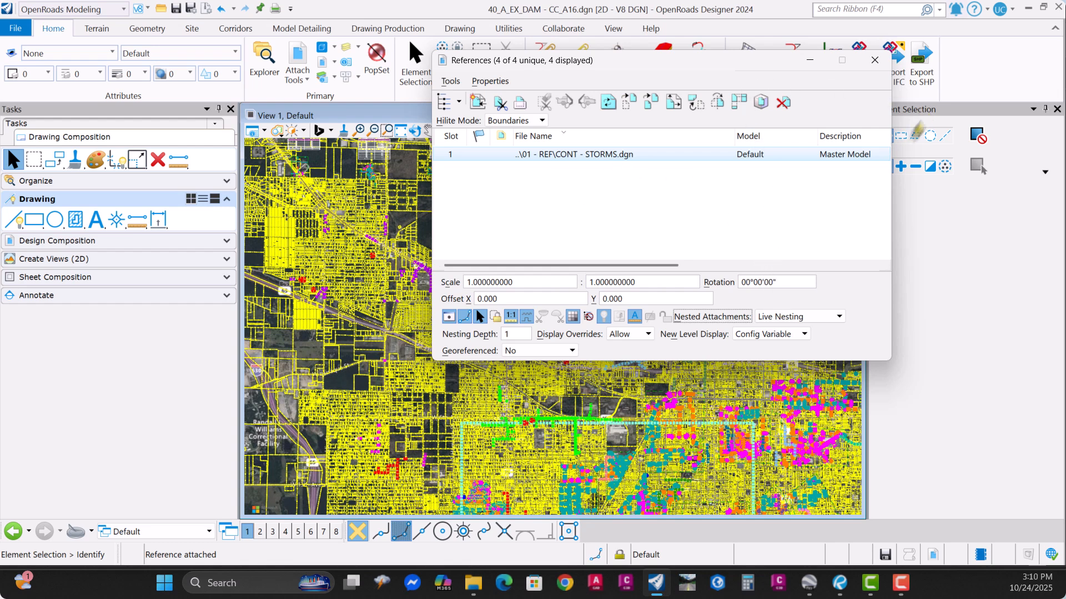
Check the nested storm linework near W 6th Ave and try a nesting depth of 2 for the CONT - STORMS.dgn reference
drag(891, 189, 987, 189)
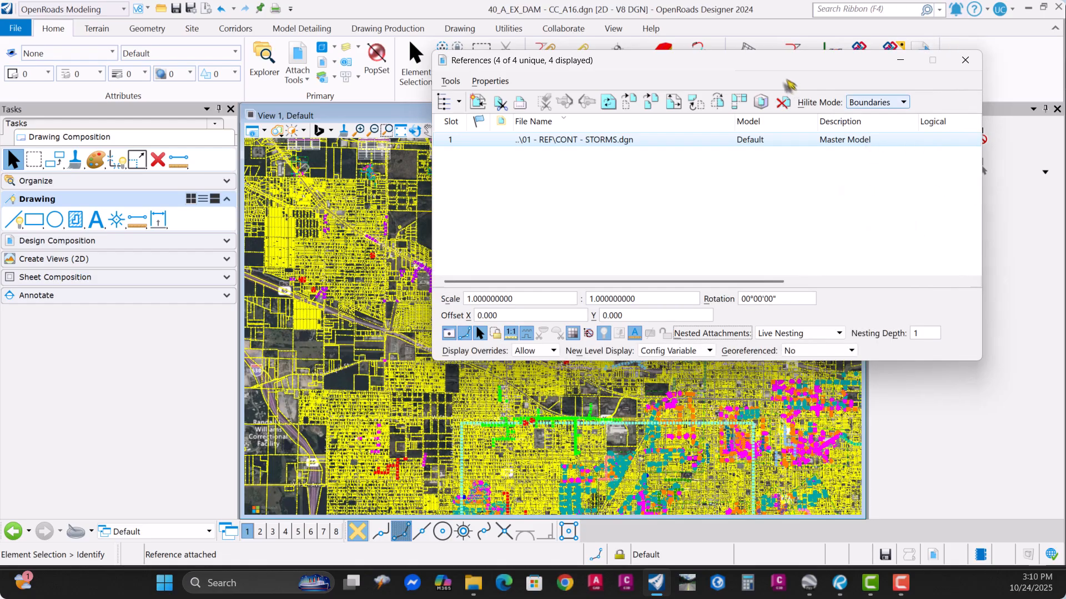
drag(778, 62, 600, 48)
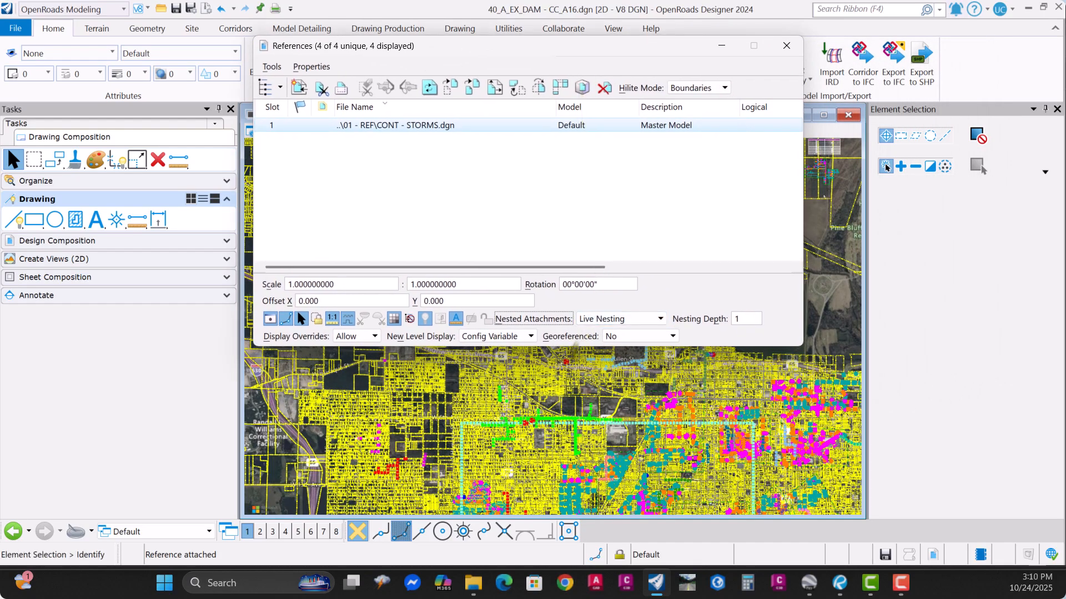
scroll(655, 422, up, 3)
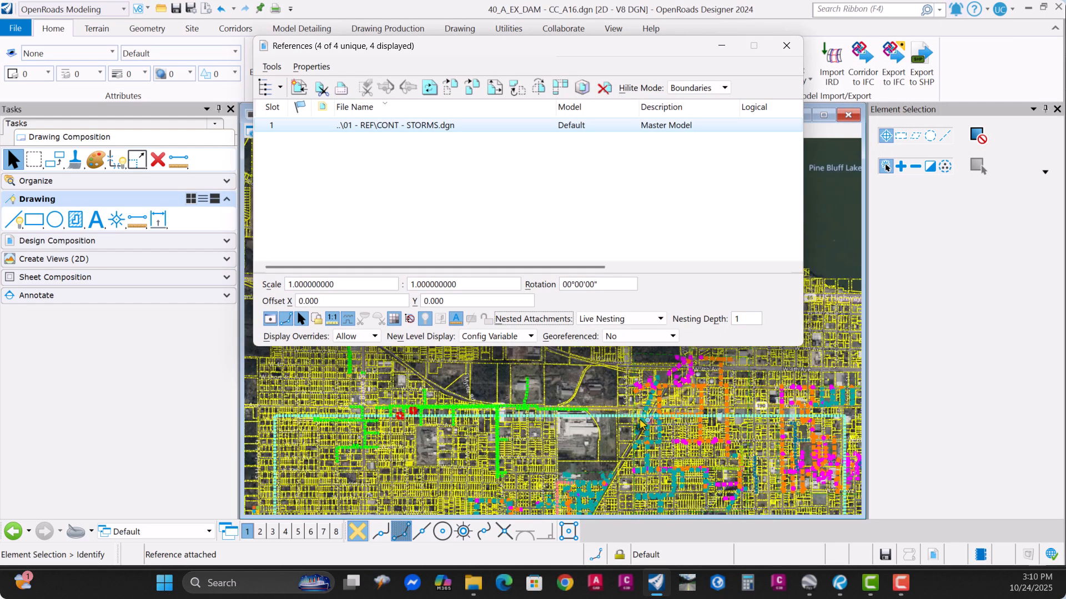
scroll(652, 407, up, 2)
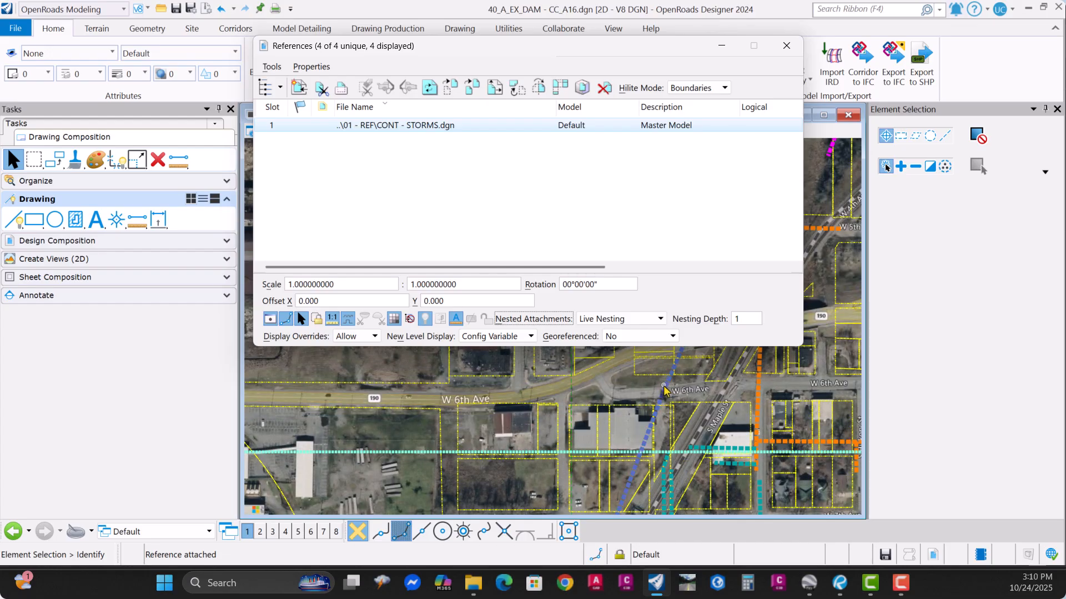
mouse_move(665, 389)
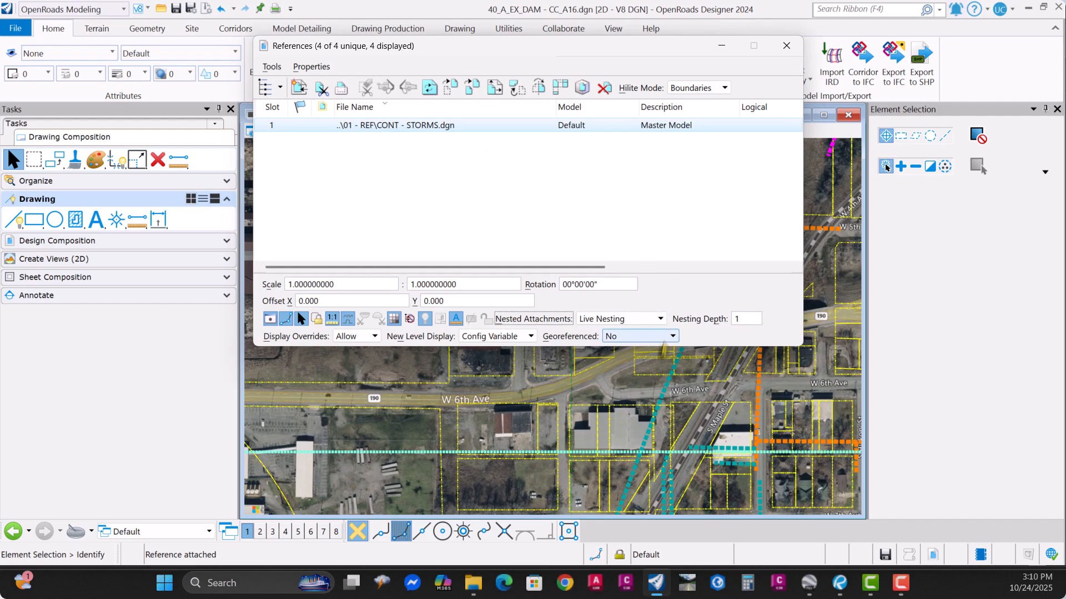
click(745, 319)
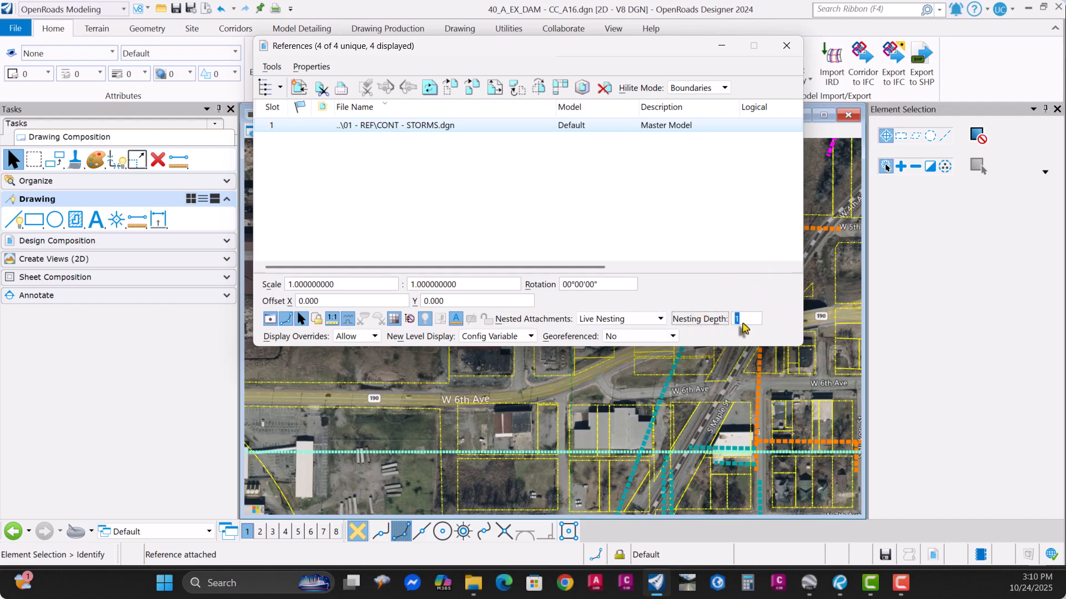
click(744, 320)
drag(753, 321, 724, 321)
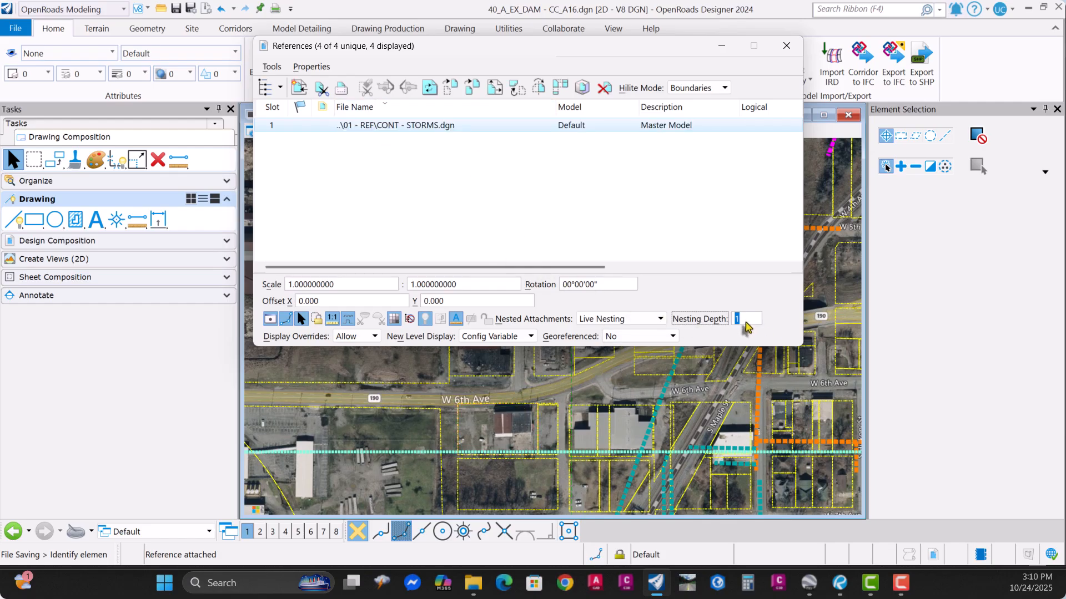
drag(747, 321, 703, 318)
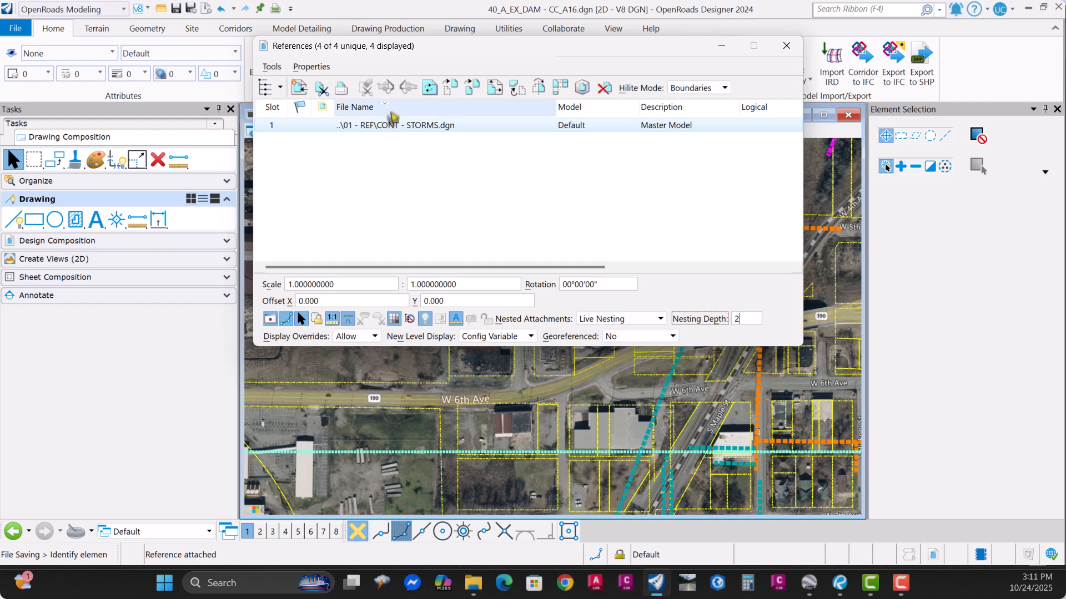
Set the nesting depth of the CONT - STORMS.dgn reference to 1 and close the References dialog
double_click(742, 321)
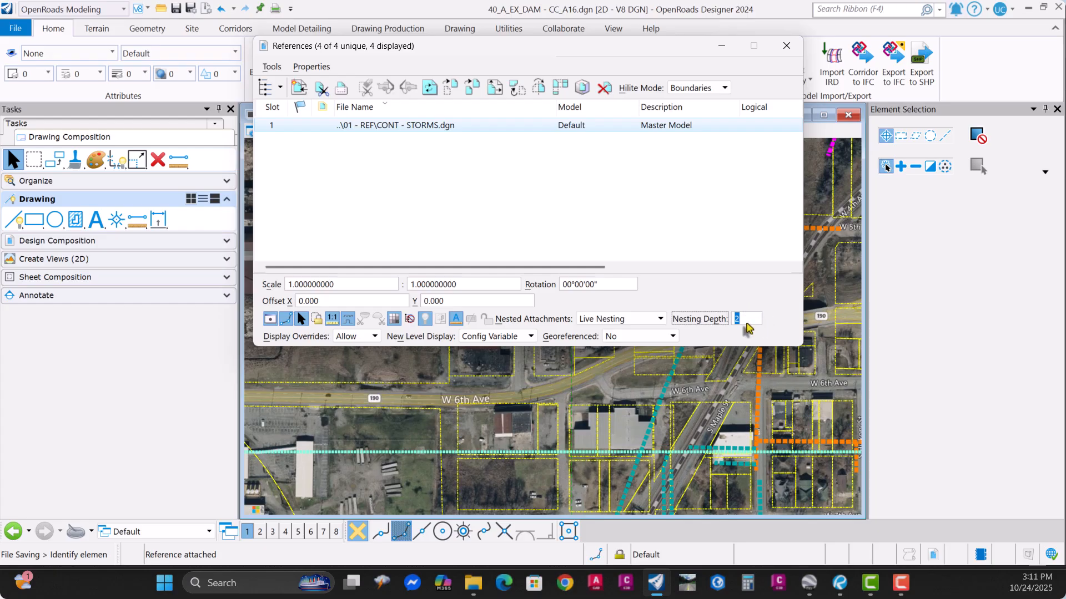
drag(580, 53, 566, 86)
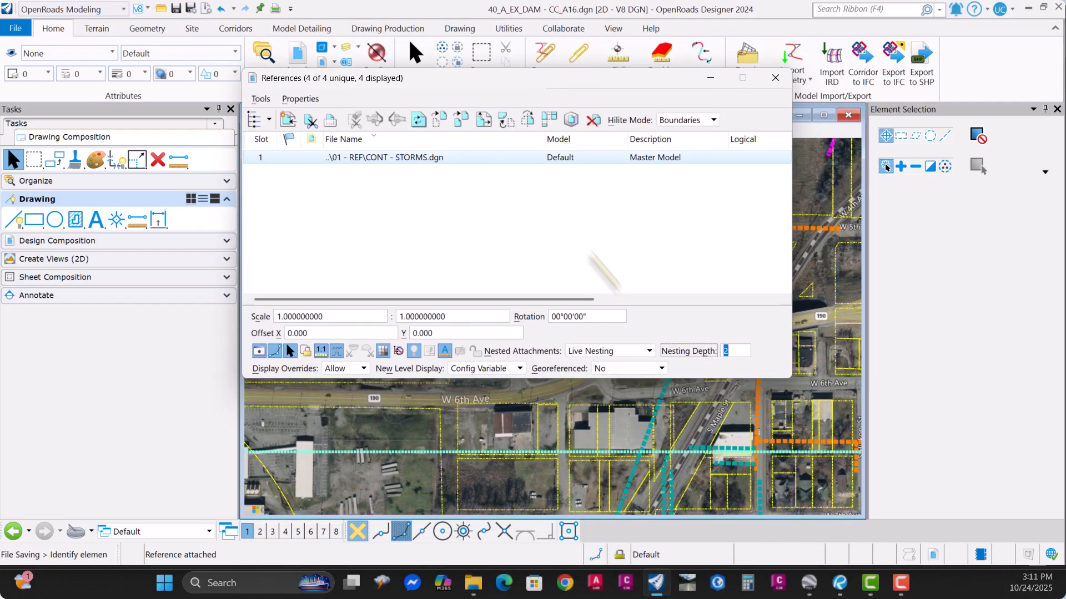
text(1)
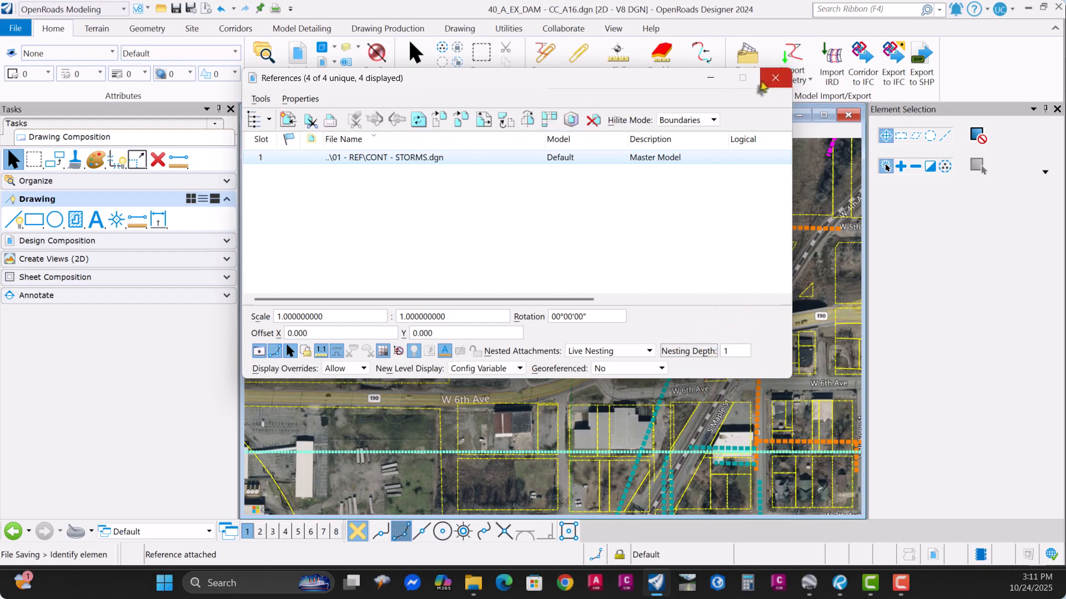
click(775, 77)
Examine the nested parcel and storm mapping over the aerial imagery, from the full city extent to the Graceland Cemetery area
scroll(581, 328, down, 6)
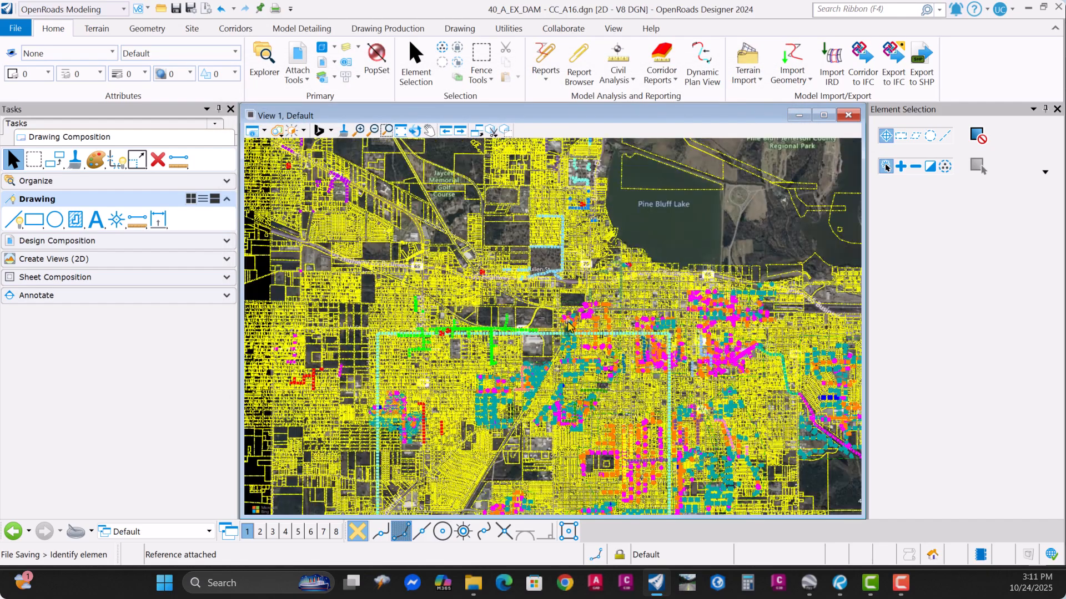
scroll(581, 328, down, 2)
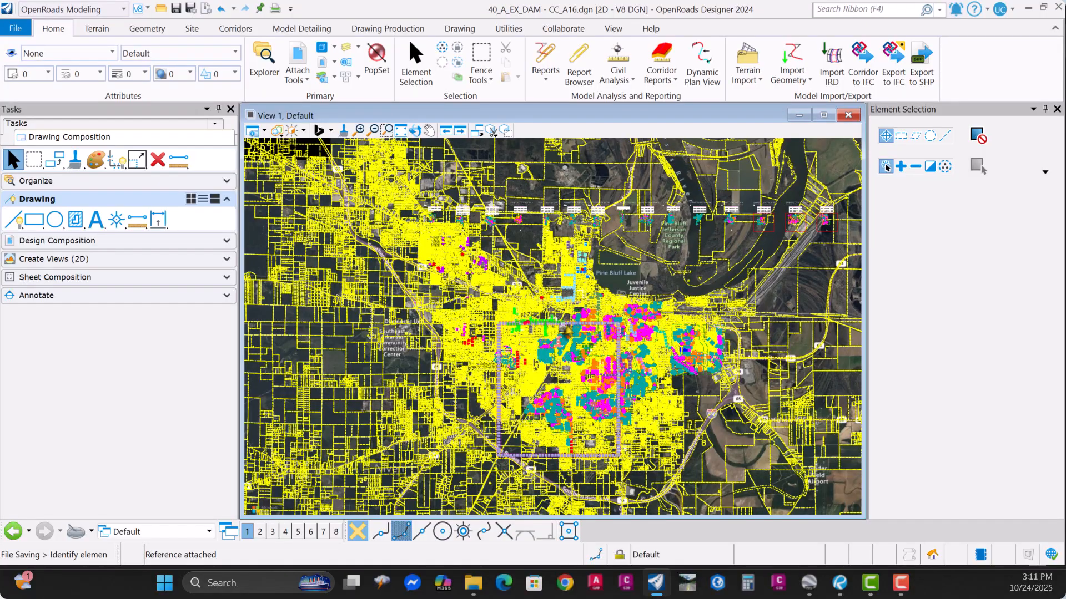
scroll(549, 320, up, 3)
scroll(505, 244, up, 2)
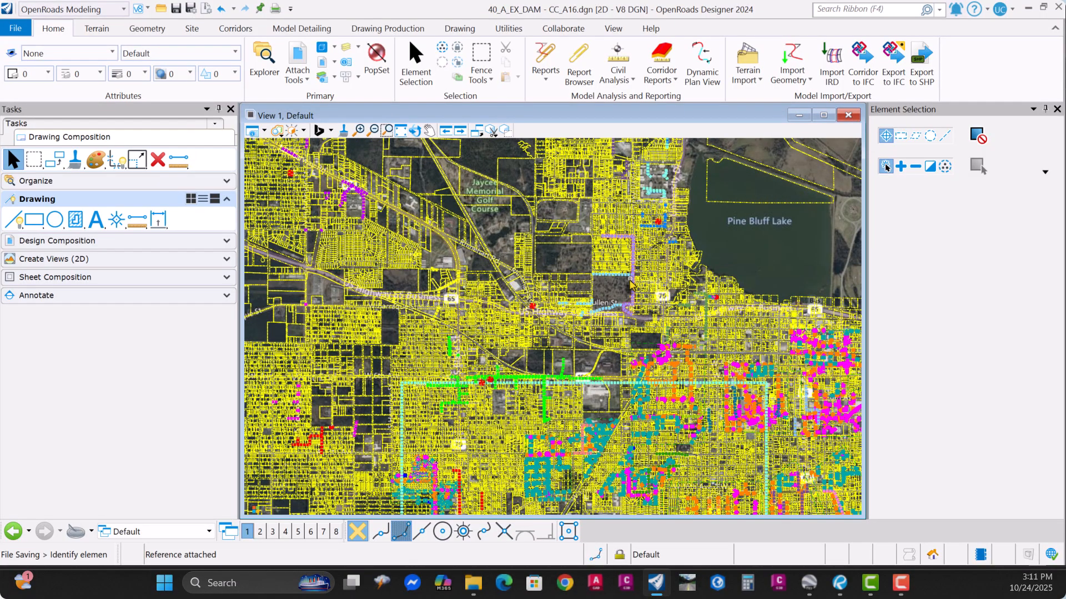
scroll(652, 330, up, 2)
scroll(578, 327, up, 3)
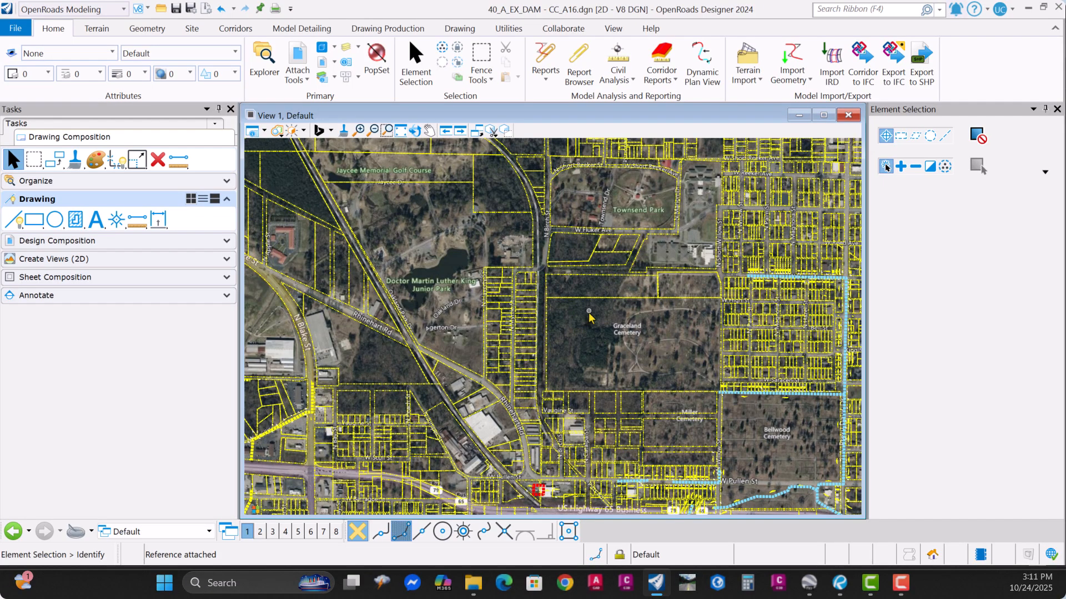
scroll(725, 353, down, 2)
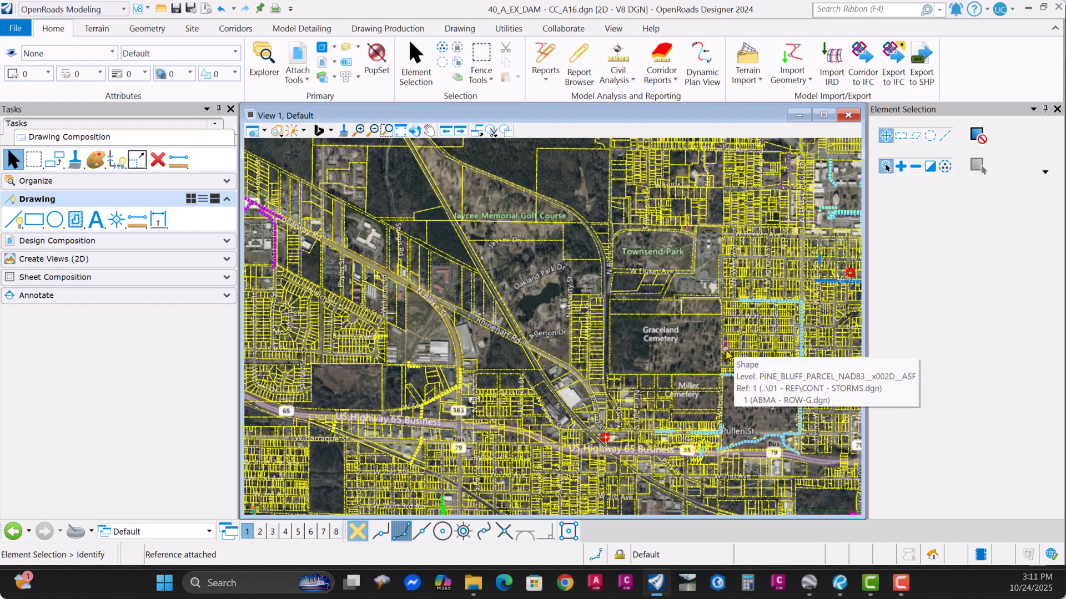
Examine the nested parcel and storm mapping around N Blake St, Jaycee Memorial Golf Course and the Dollarway Rd neighborhoods
scroll(443, 316, down, 1)
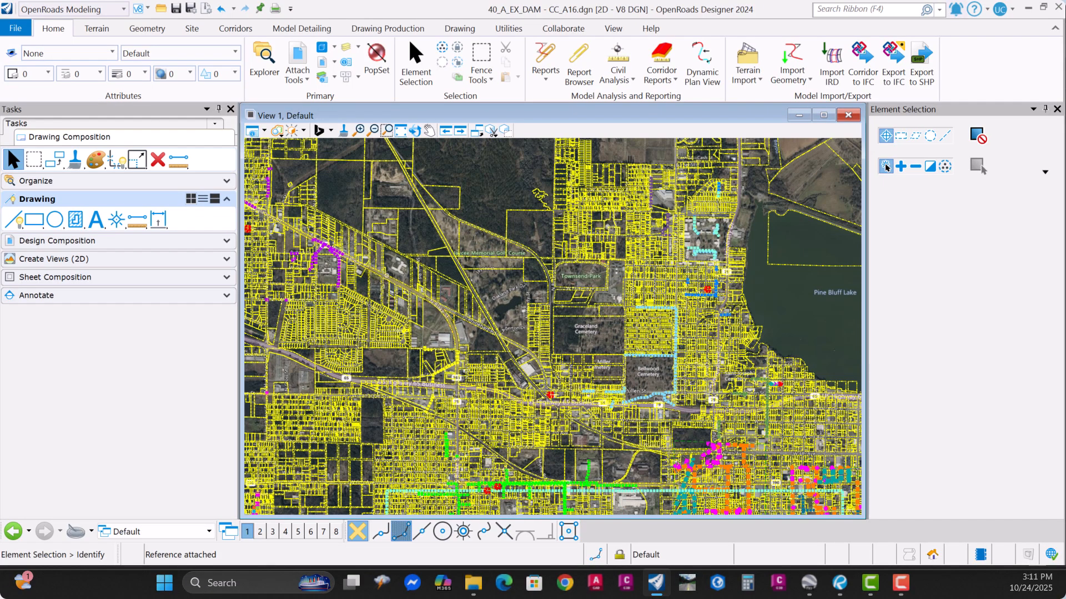
scroll(355, 266, up, 3)
scroll(660, 348, up, 3)
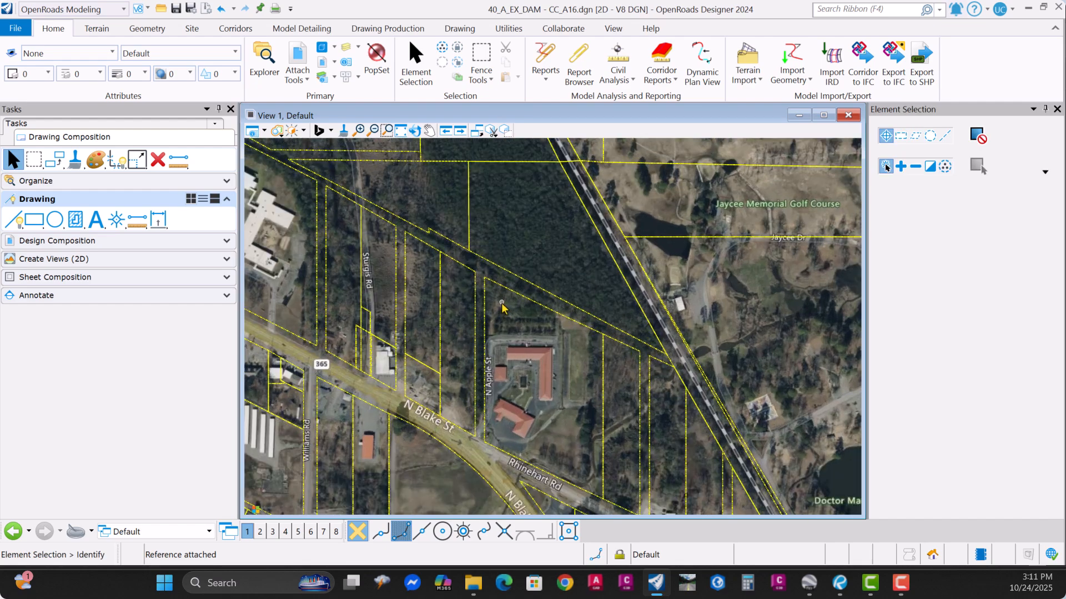
scroll(449, 311, down, 4)
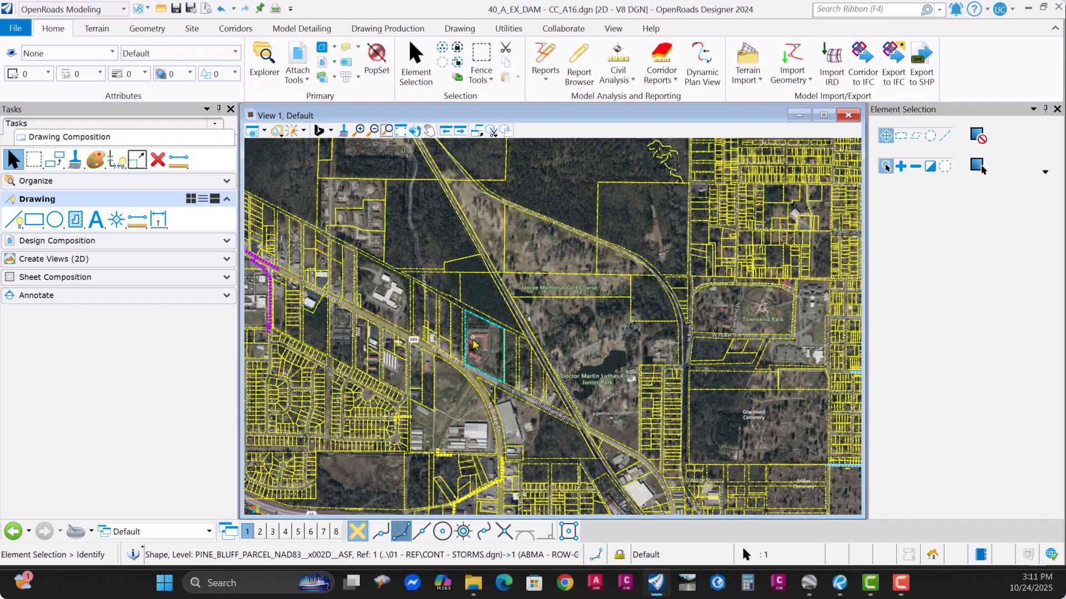
middle_drag(414, 309, 440, 322)
scroll(351, 251, up, 3)
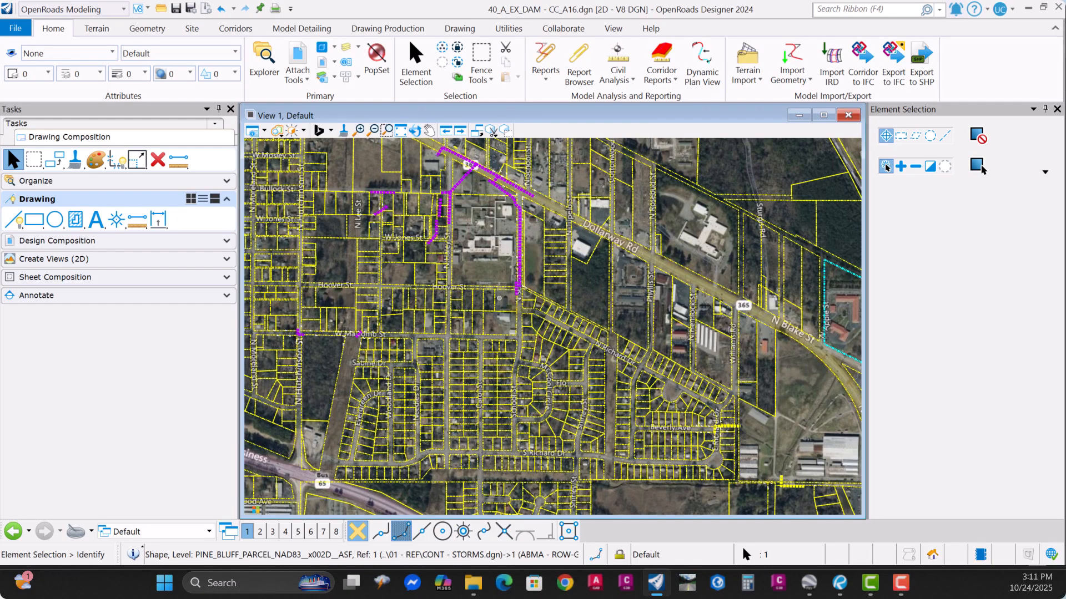
scroll(378, 268, down, 2)
middle_drag(736, 367, 622, 333)
scroll(632, 276, up, 1)
Review the move, scale and rotate tools available for the CONT - STORMS.dgn reference, close the References dialog and clear the parcel selection
click(296, 58)
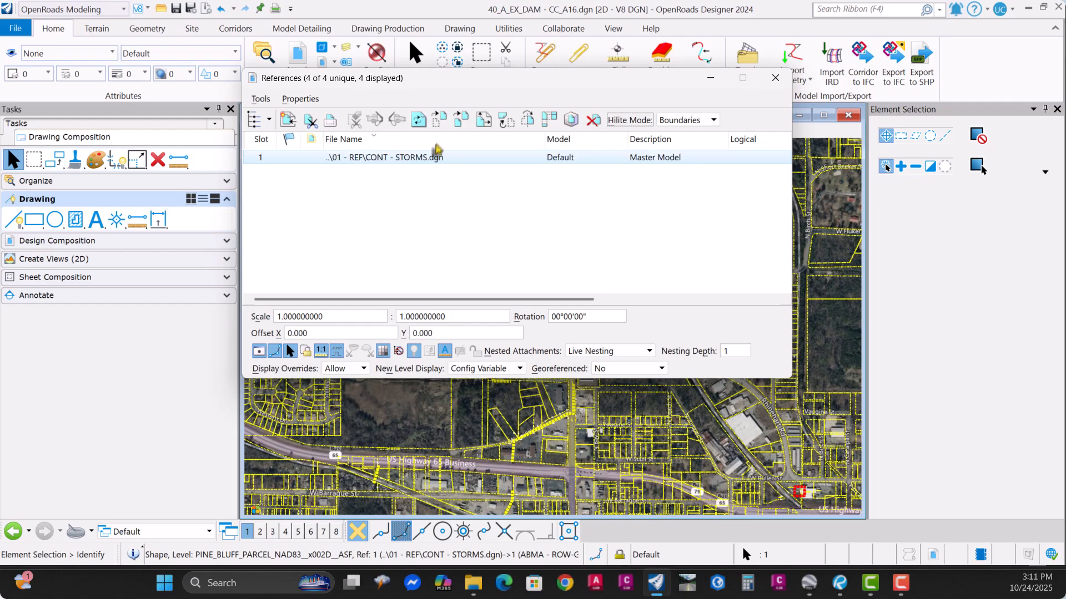
click(439, 119)
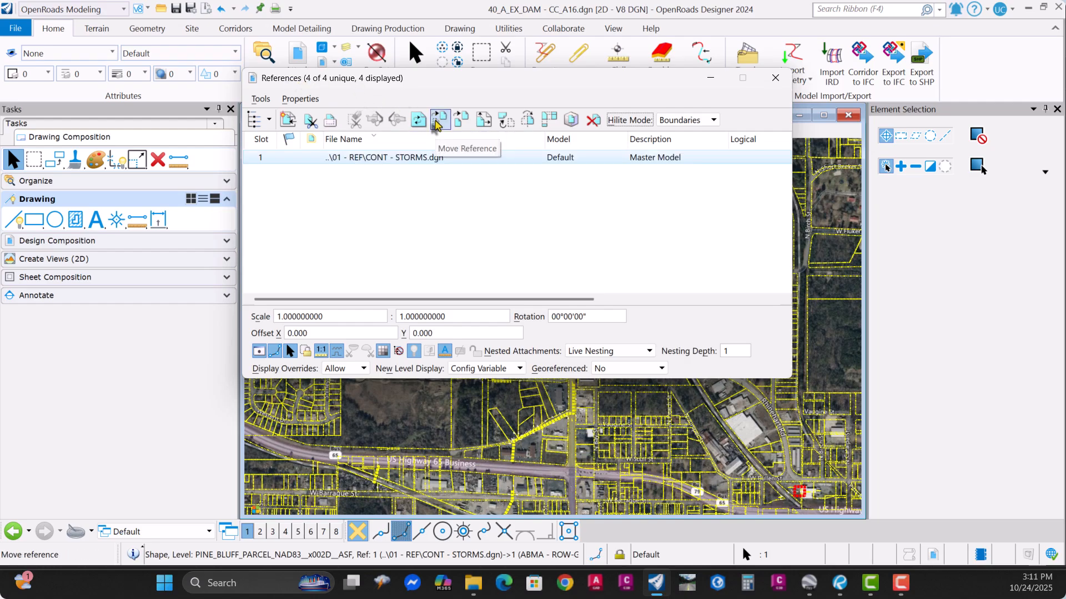
click(484, 119)
click(505, 119)
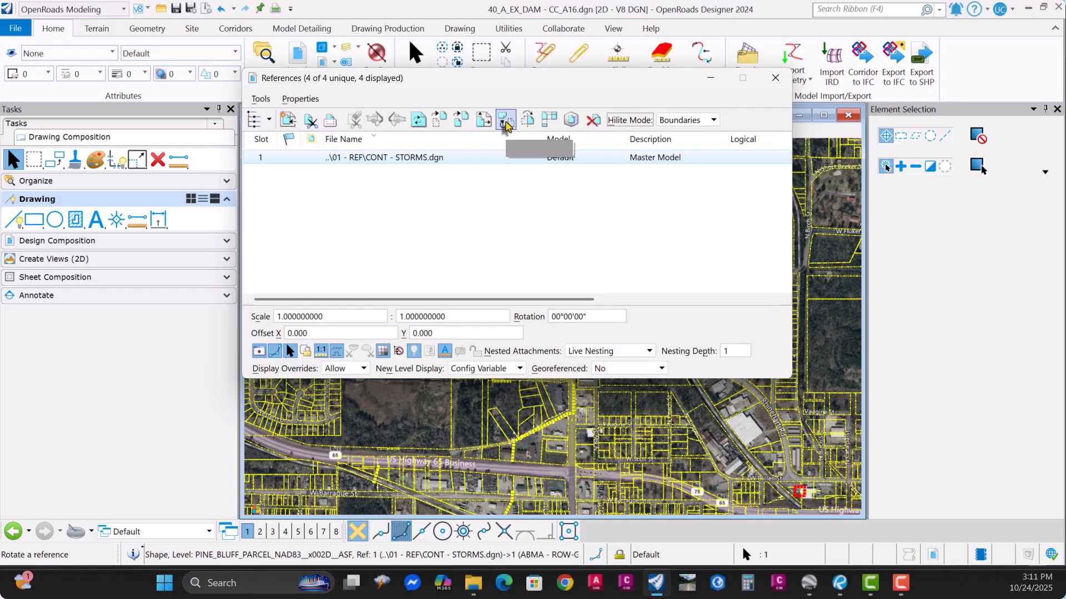
click(438, 121)
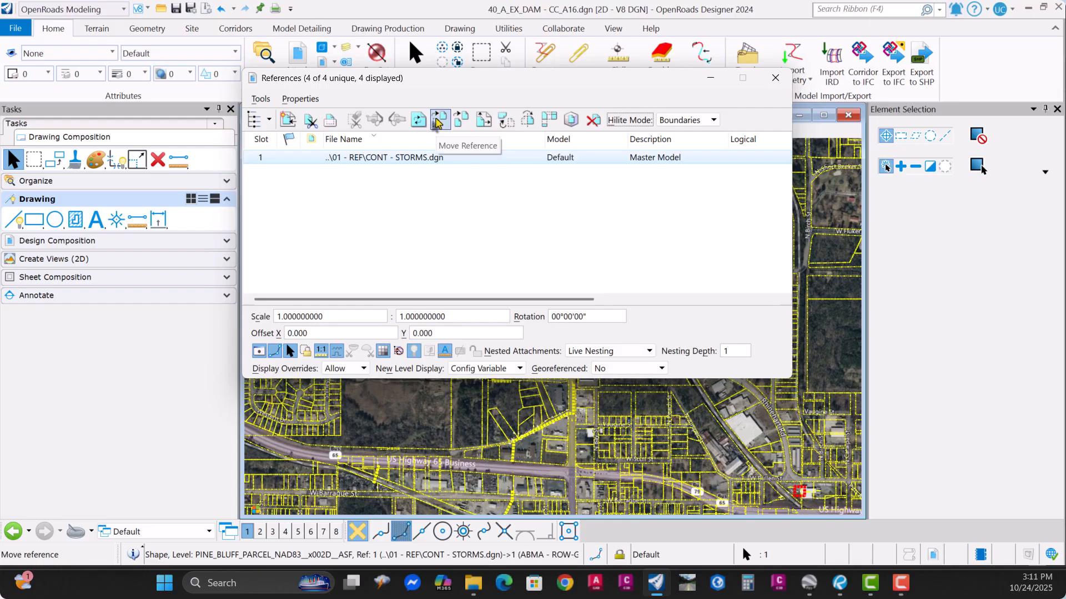
click(776, 78)
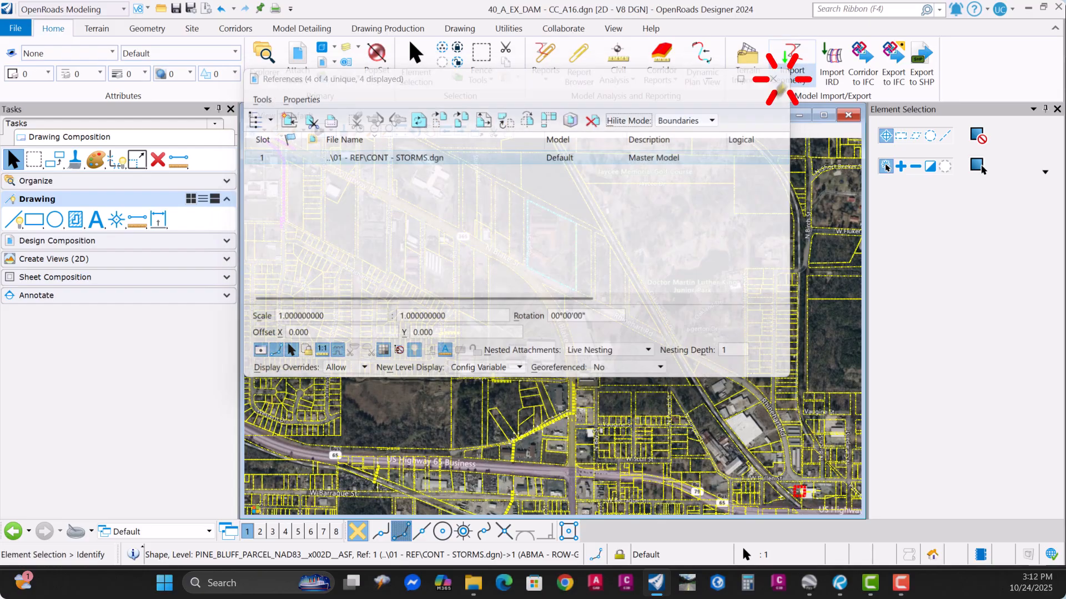
click(506, 306)
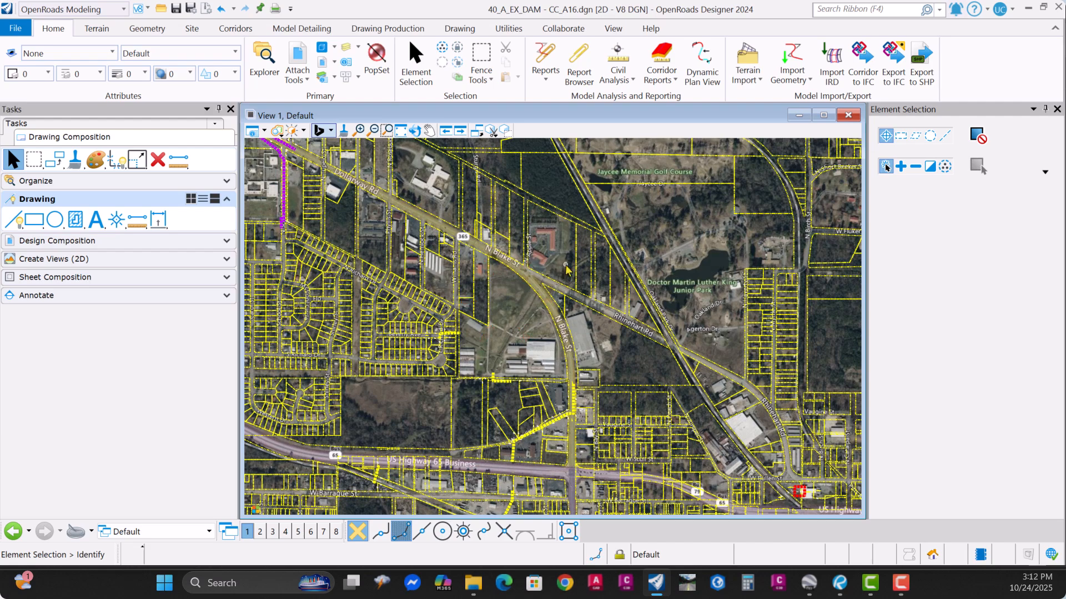
Examine the storm and parcel mapping from the full city extent to the intersection of N Hutchinson St and W Malcomb St
scroll(565, 331, down, 5)
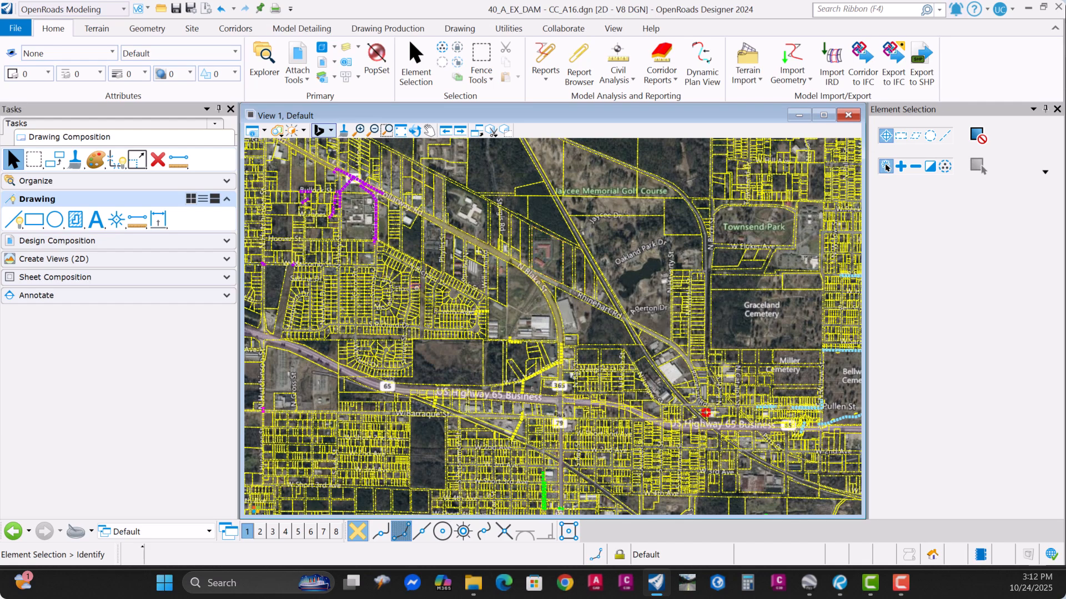
scroll(565, 331, down, 4)
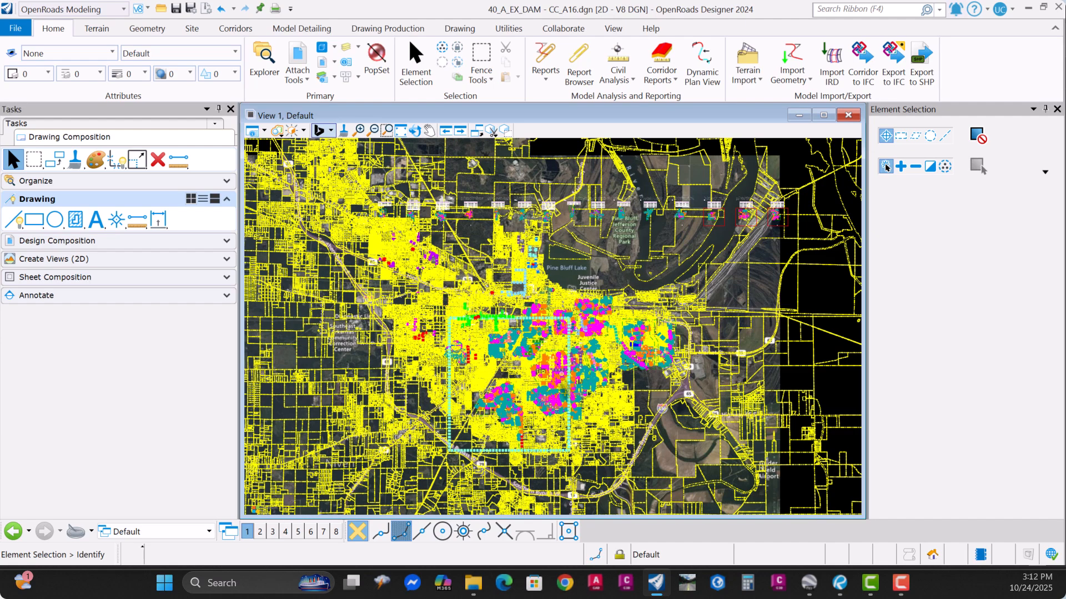
middle_drag(565, 382, 486, 308)
scroll(469, 279, up, 4)
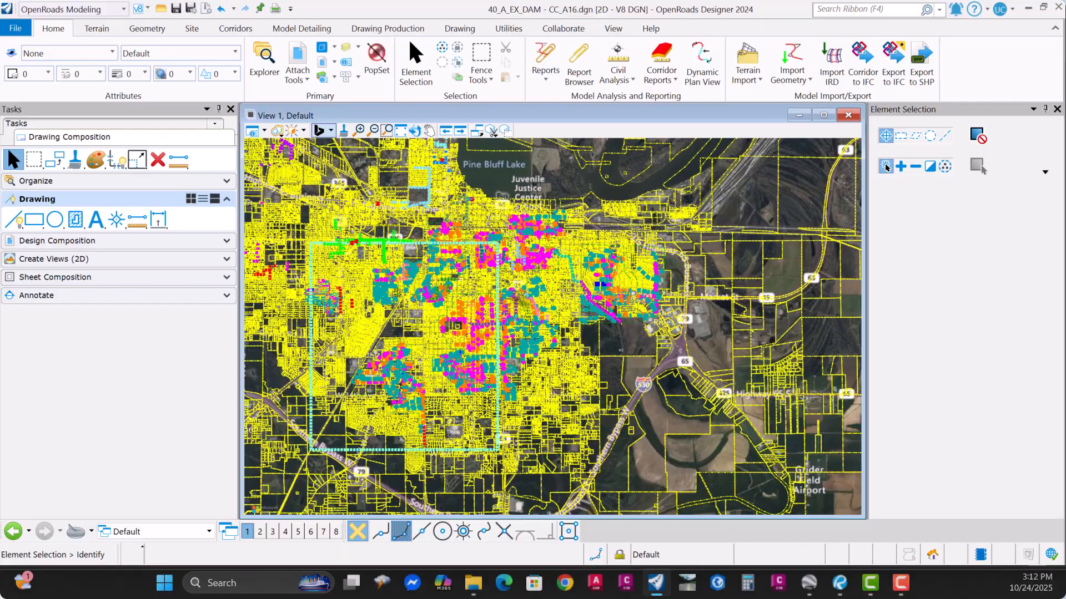
scroll(561, 303, up, 5)
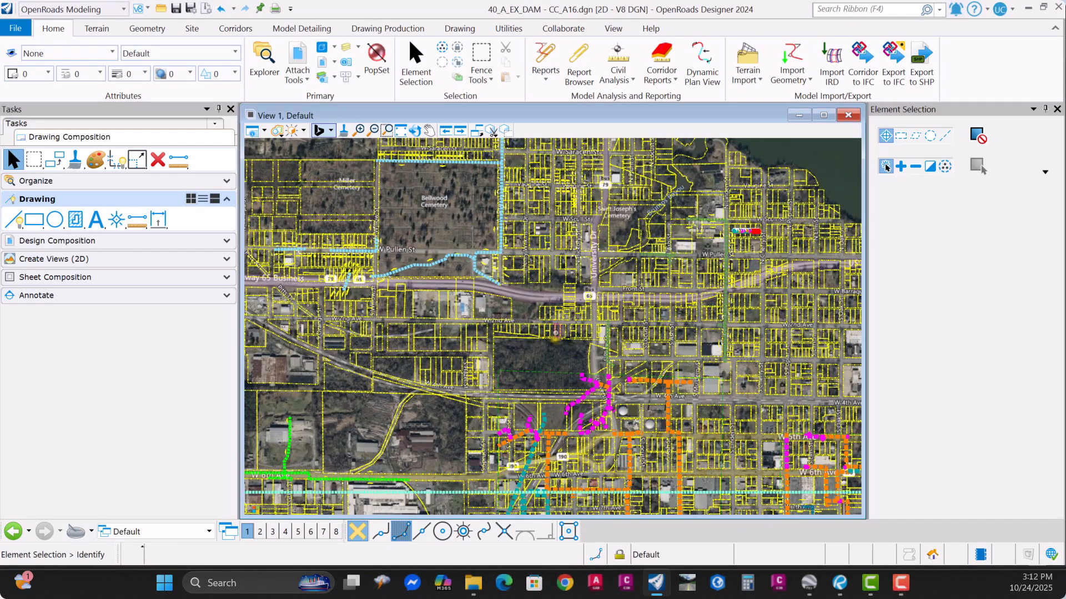
middle_drag(404, 236, 467, 372)
middle_drag(418, 277, 634, 387)
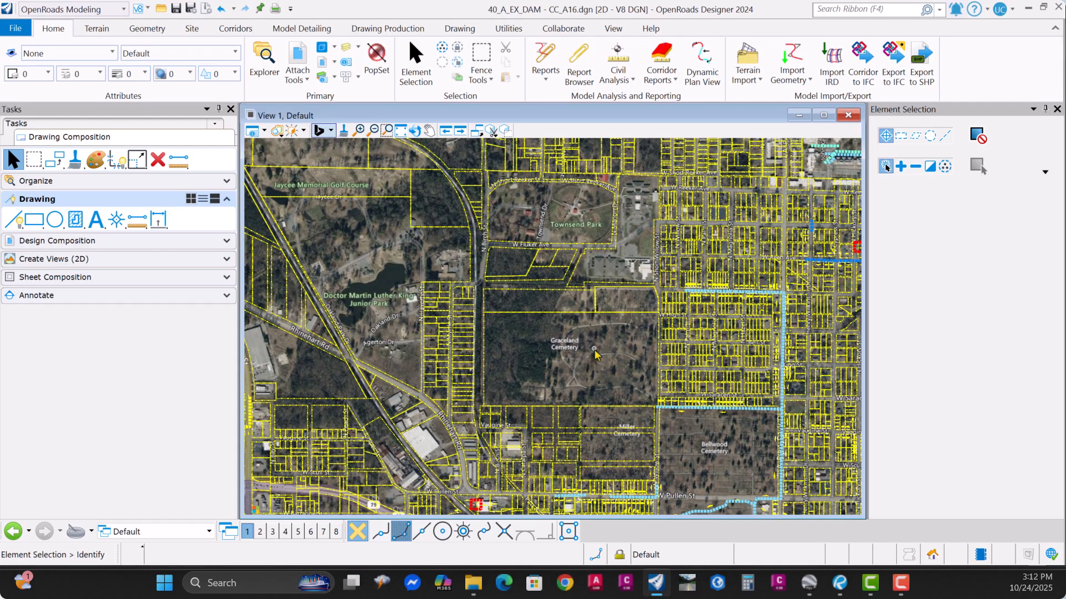
scroll(503, 301, down, 6)
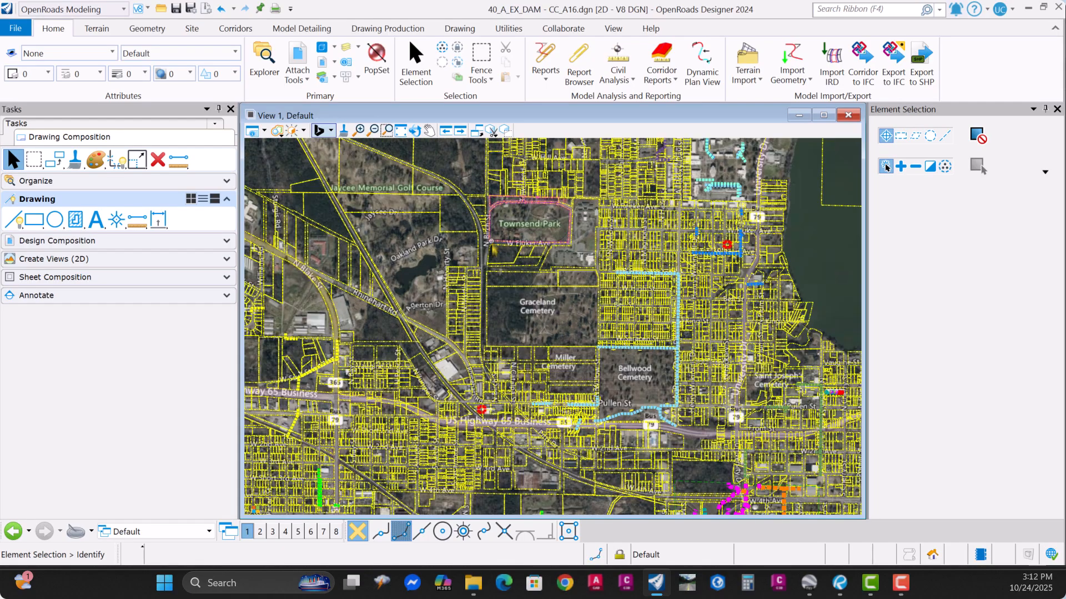
scroll(542, 355, up, 5)
key(Escape)
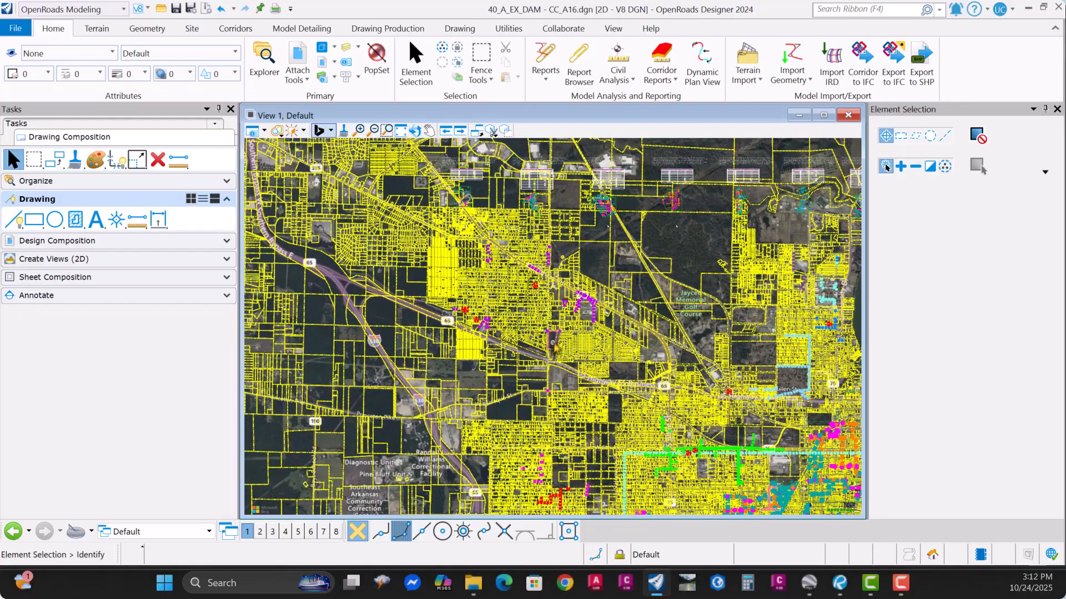
scroll(555, 343, up, 6)
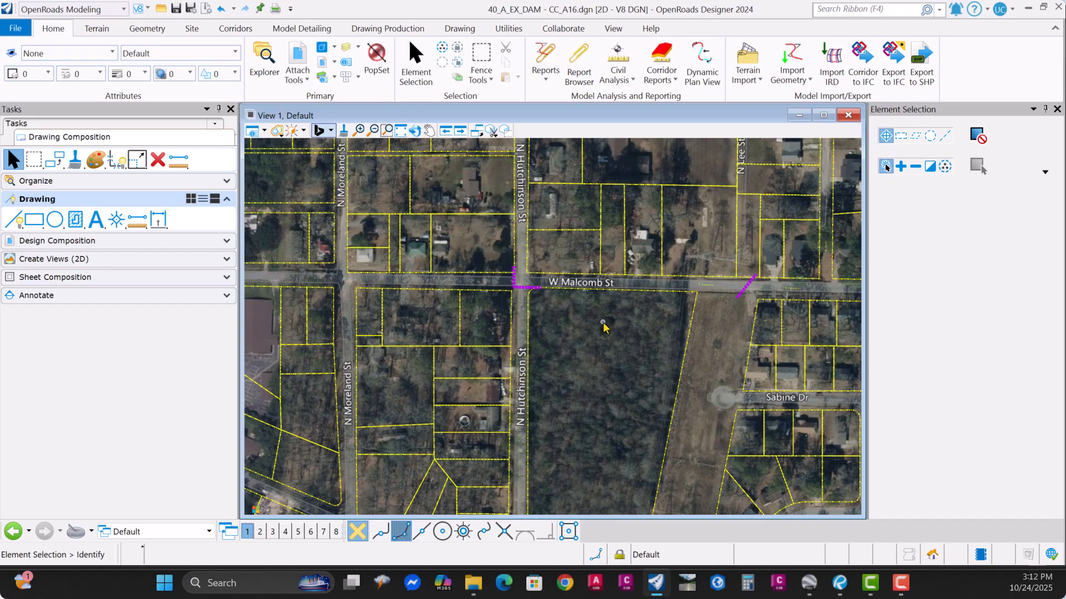
Check the file path of the CONT - STORMS.dgn reference and open that container file from the 01 - REF folder
click(298, 56)
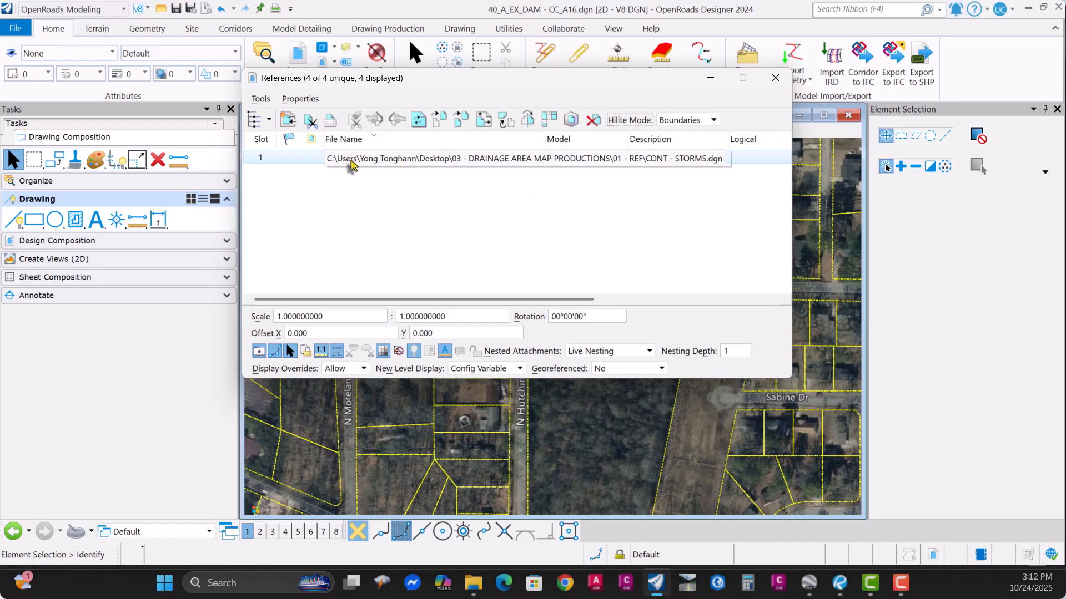
click(776, 78)
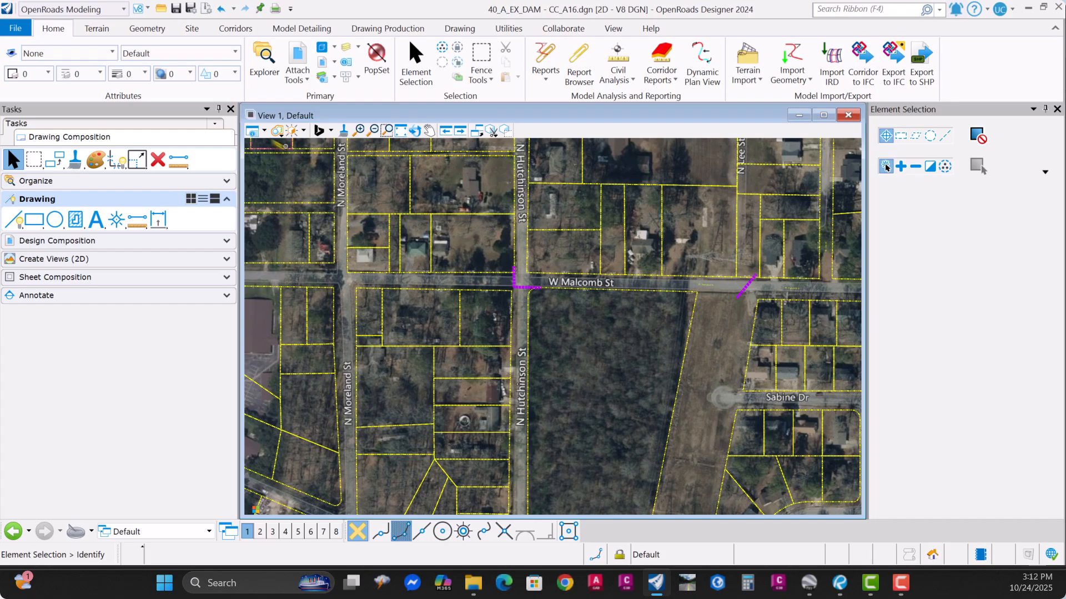
click(15, 28)
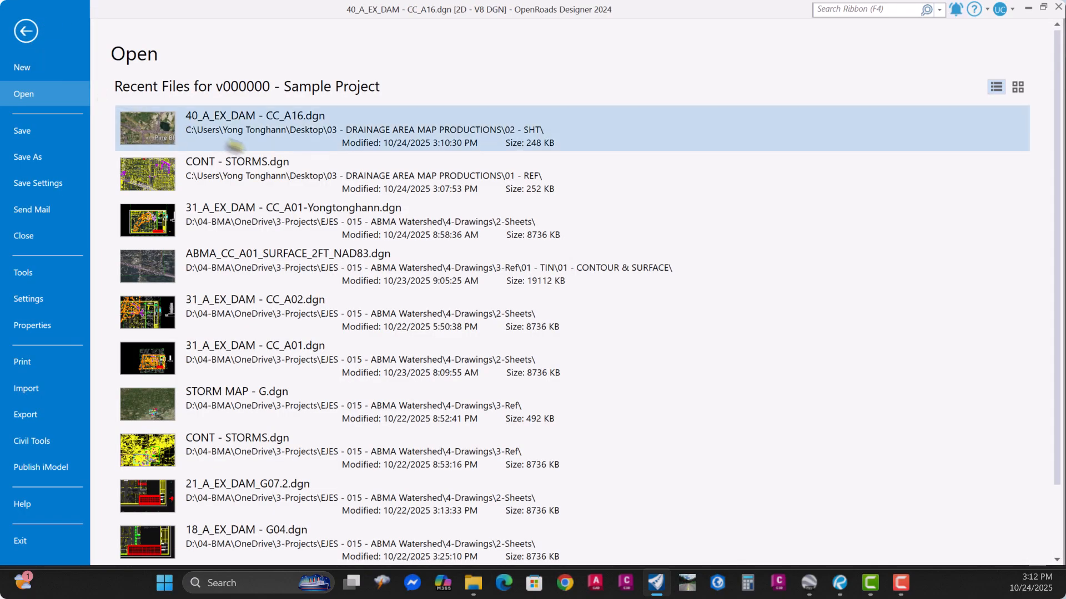
click(255, 180)
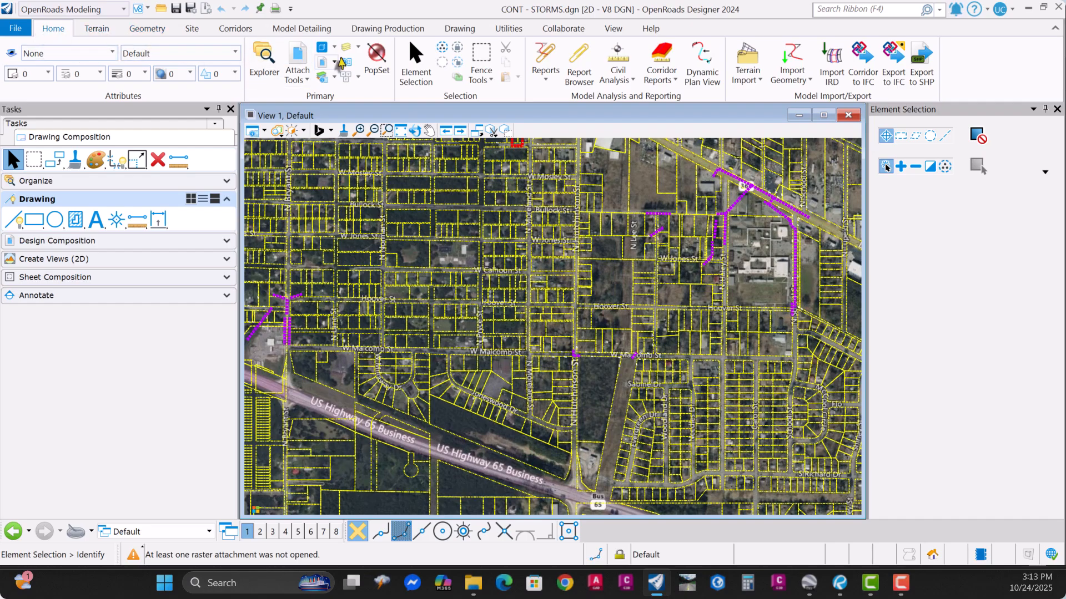
Attach ABMA_CC_A16_SURFACE_2FT_NAD83.dgn from the 01 - SURFACE folder as a Coincident World reference with a relative path, and close the References dialog
click(302, 56)
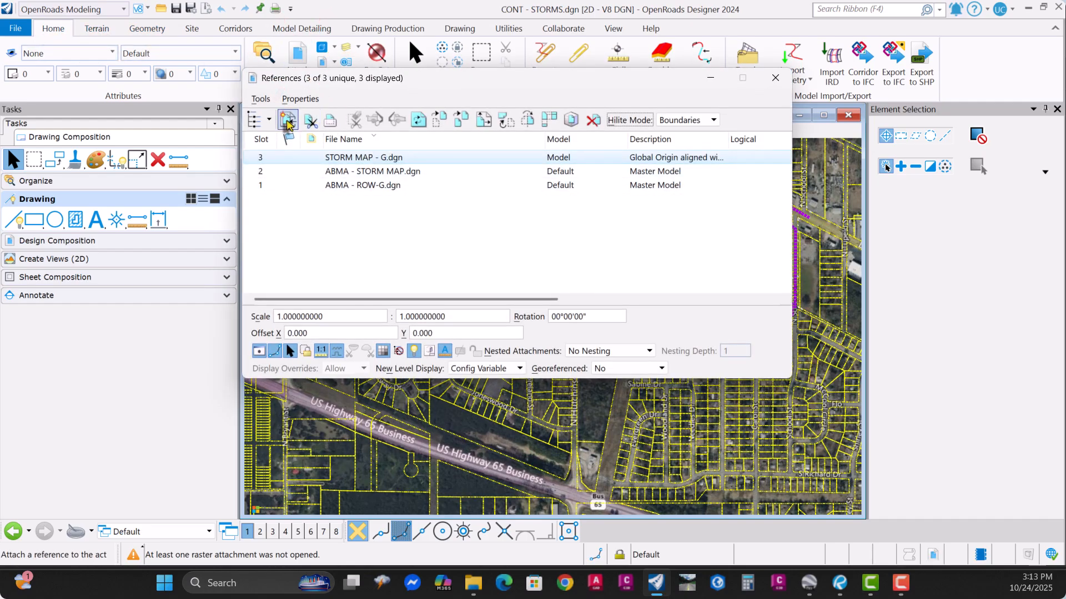
click(287, 121)
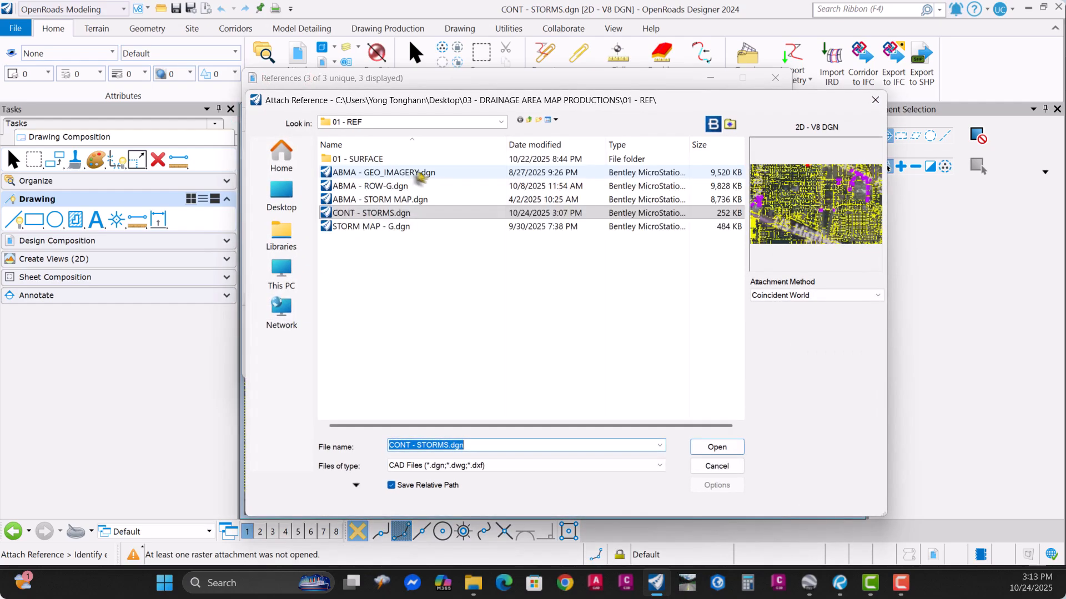
click(356, 160)
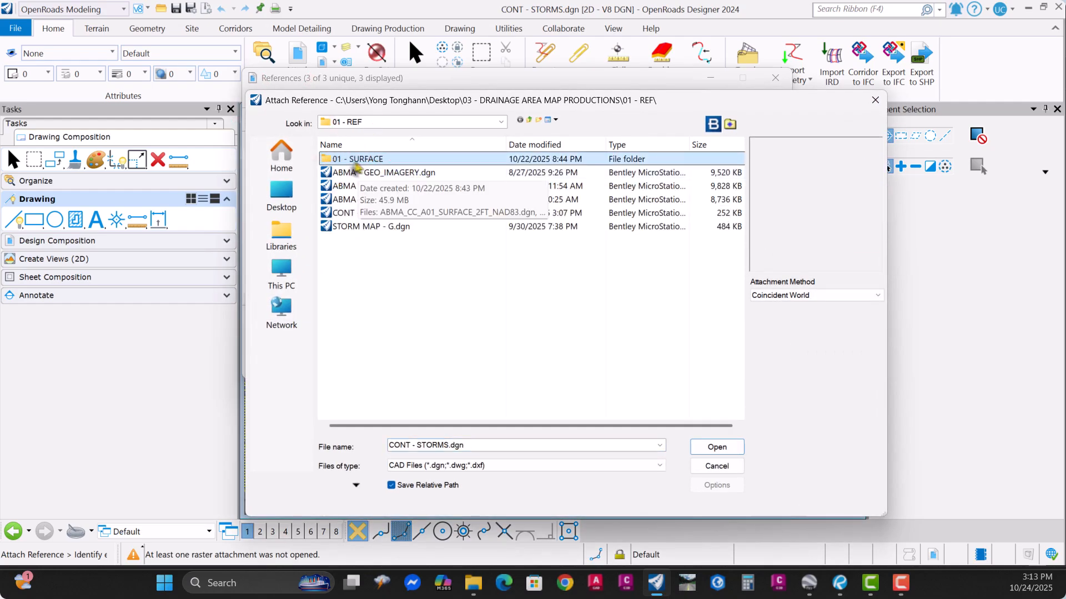
double_click(354, 161)
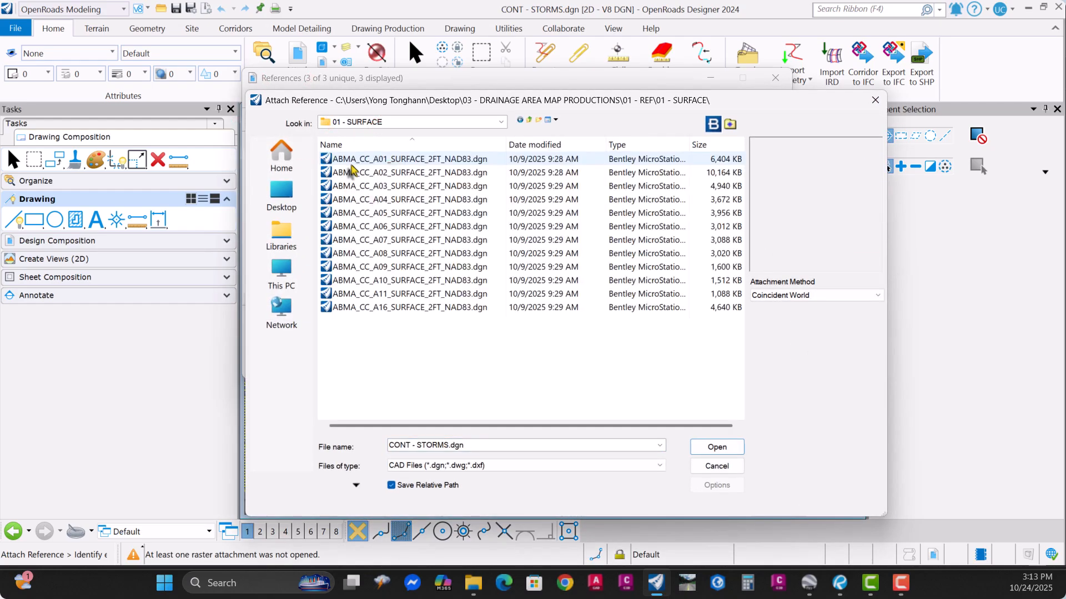
click(507, 141)
drag(507, 141, 580, 141)
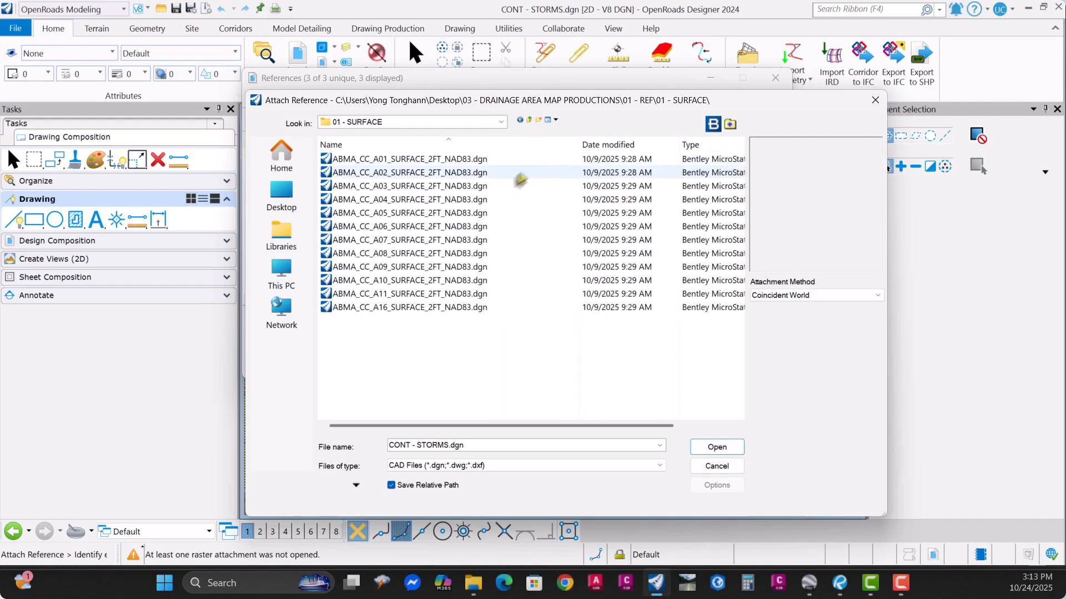
click(360, 311)
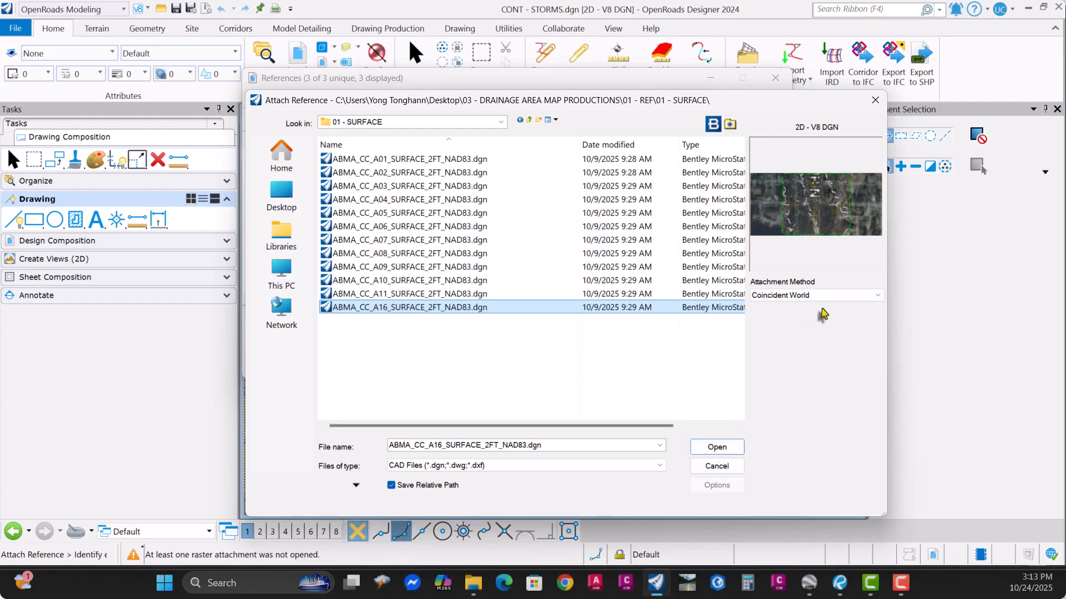
click(775, 296)
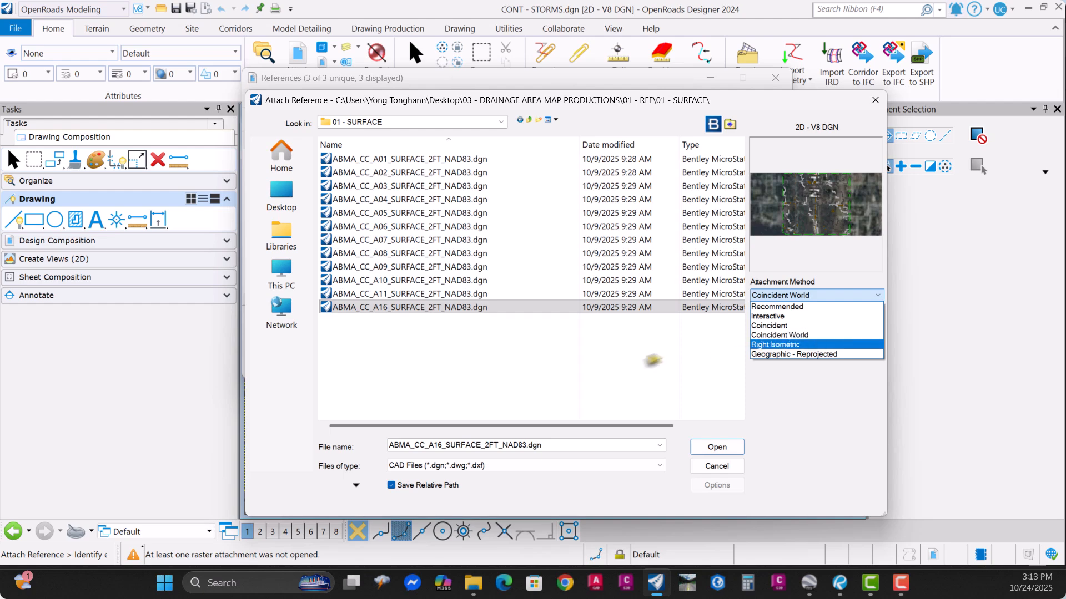
click(810, 405)
click(717, 448)
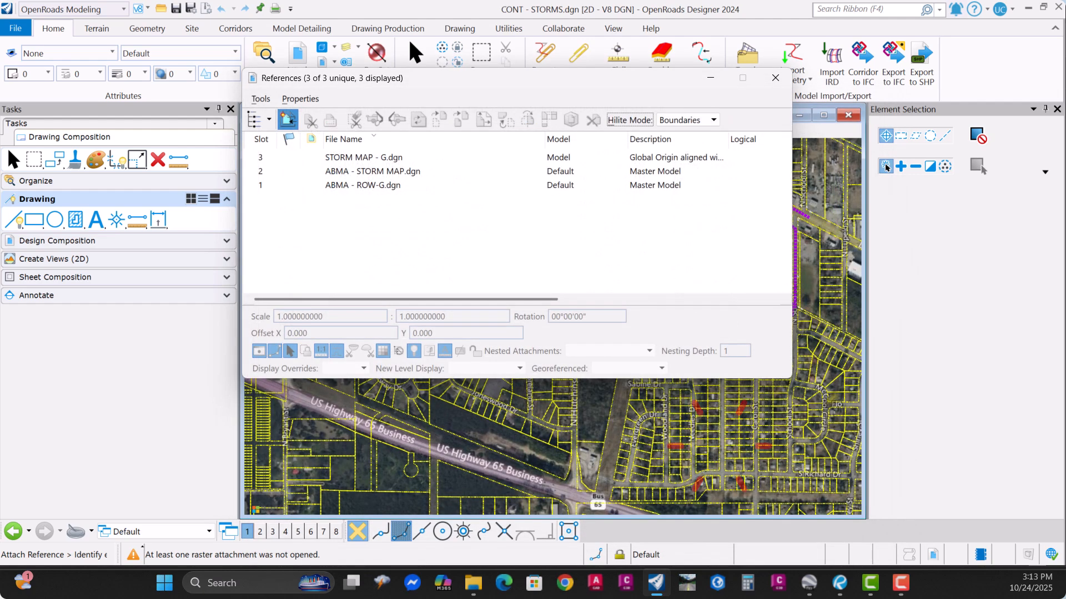
click(768, 82)
Inspect the container's mapping around W Malcomb St and across the wider city for the attached A16 surface
scroll(483, 283, down, 5)
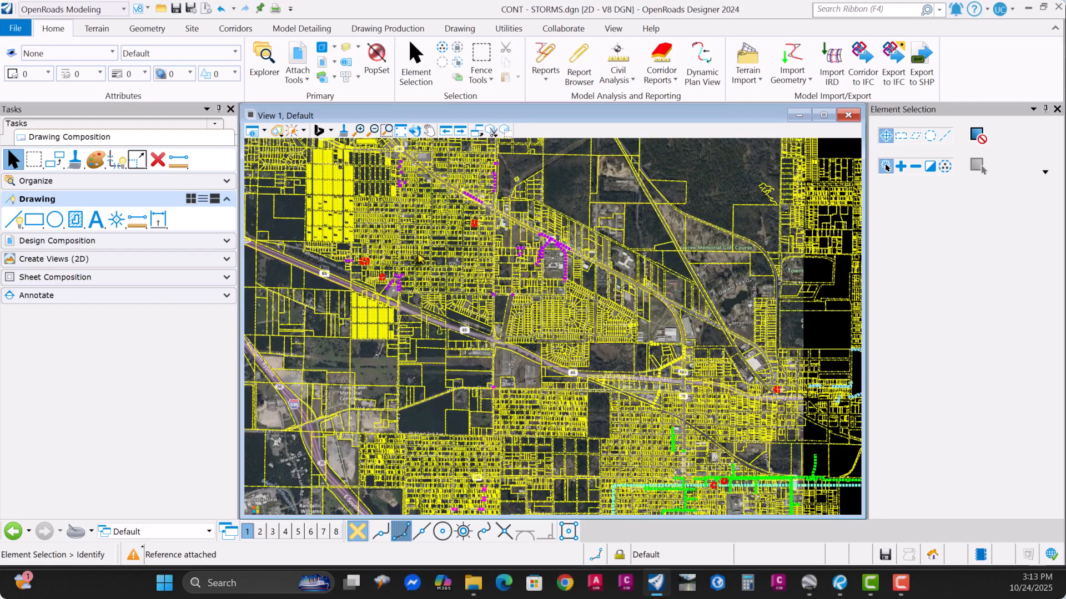
scroll(447, 275, up, 5)
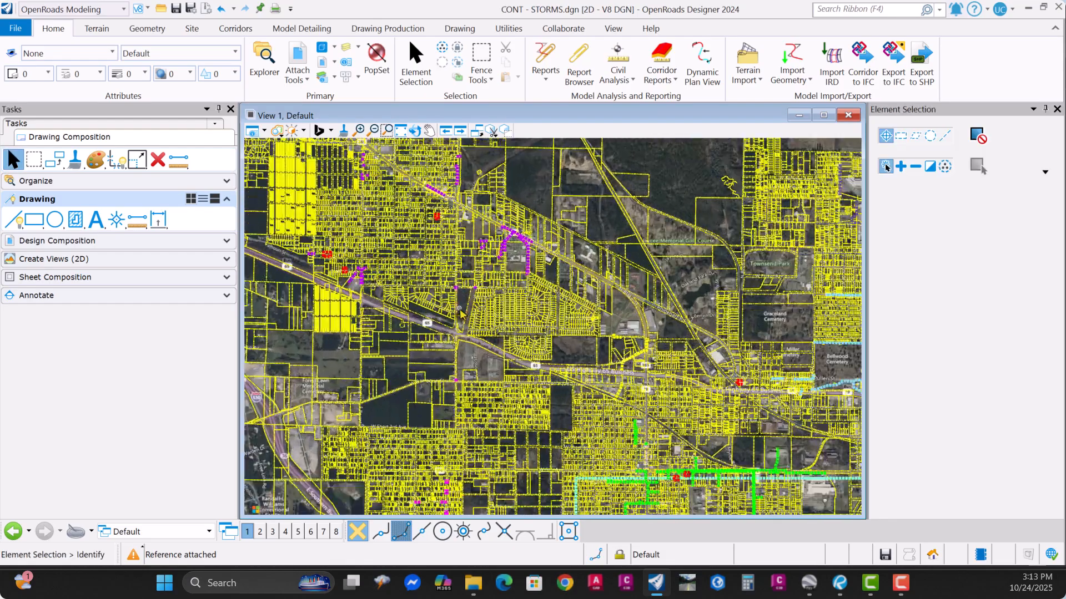
scroll(486, 285, up, 5)
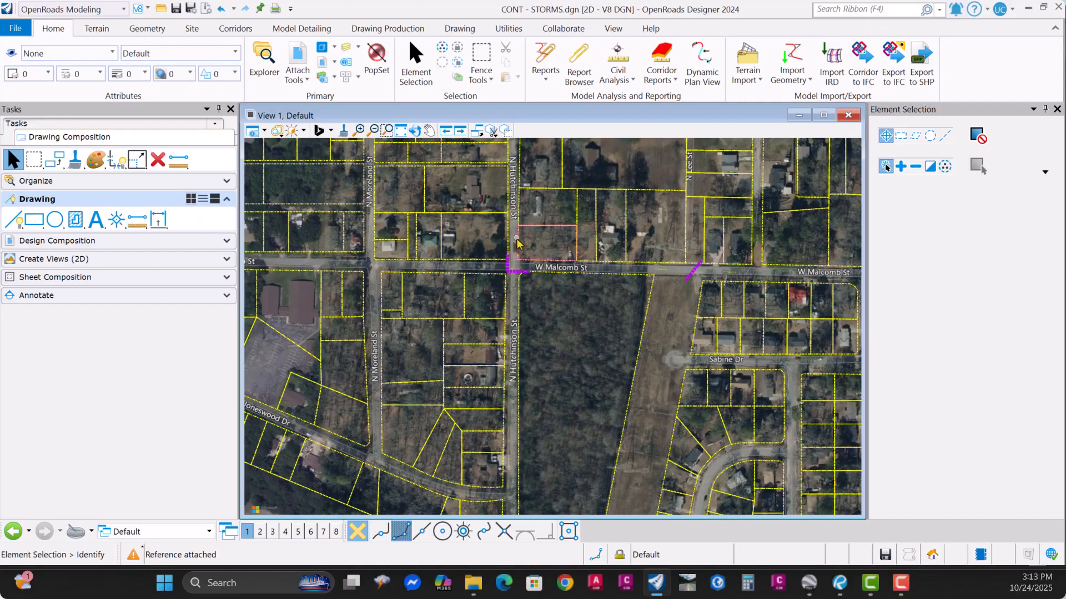
scroll(561, 360, down, 3)
scroll(563, 360, down, 2)
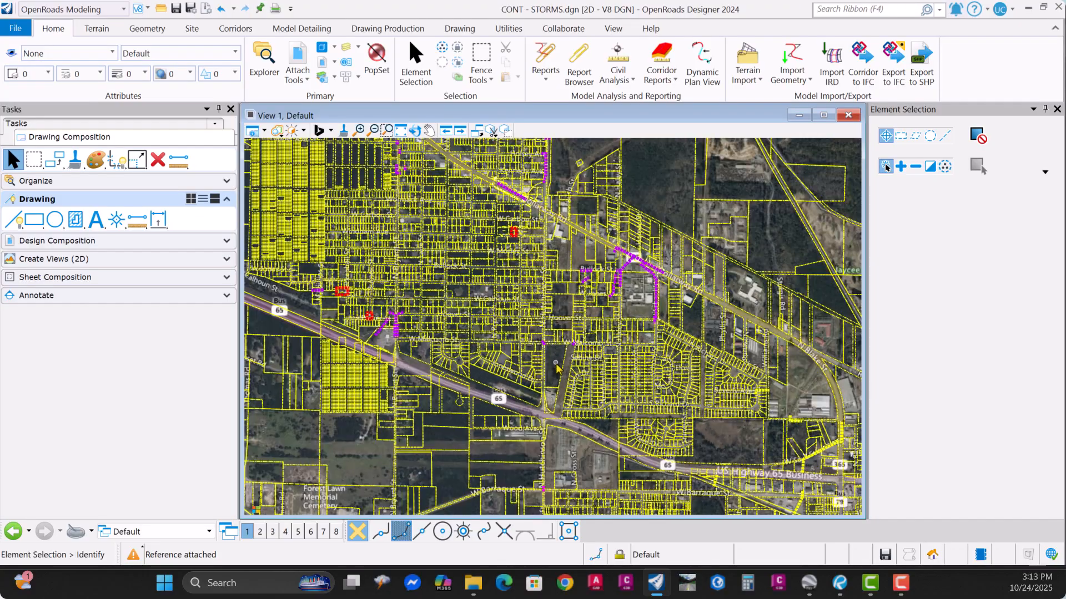
scroll(556, 366, down, 4)
scroll(560, 368, up, 5)
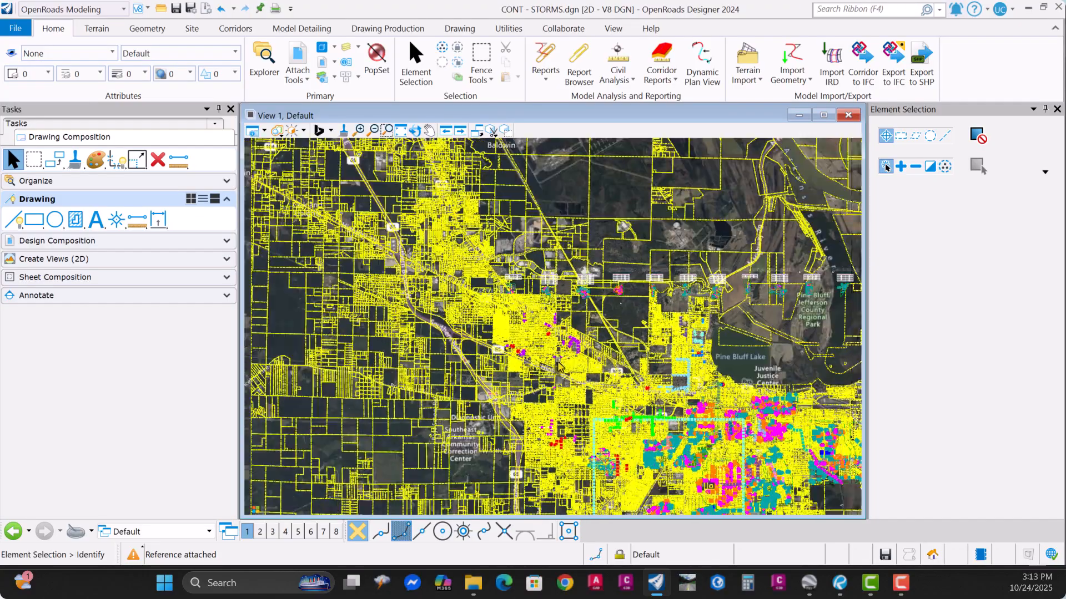
Set the ABMA_CC_A16_SURFACE_2FT_NAD83.dgn reference to Live Nesting with a nesting depth of 1, and close the References dialog
scroll(559, 366, up, 3)
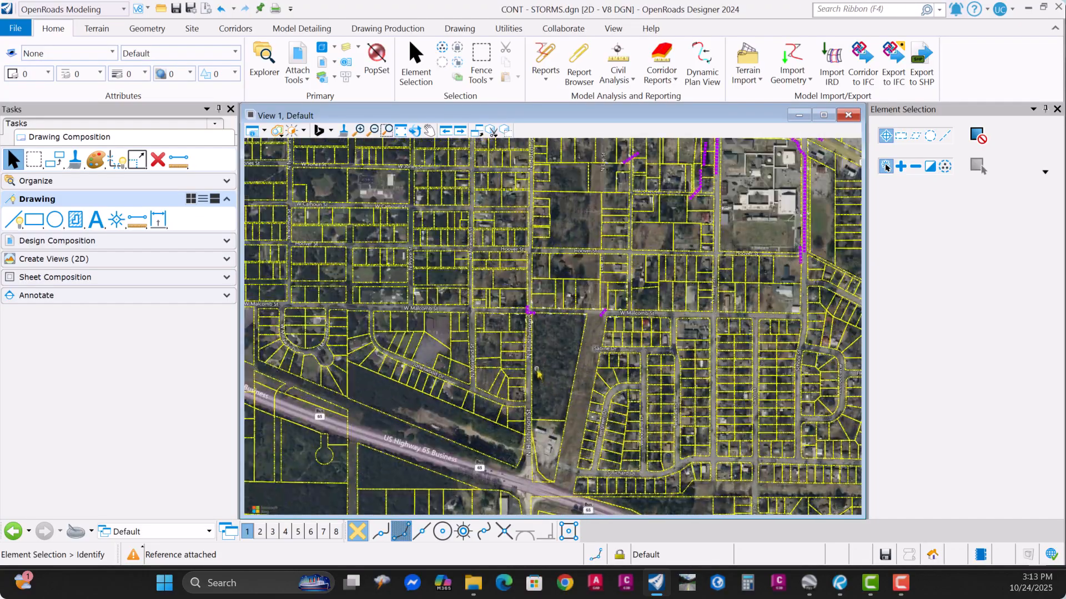
click(297, 56)
click(474, 200)
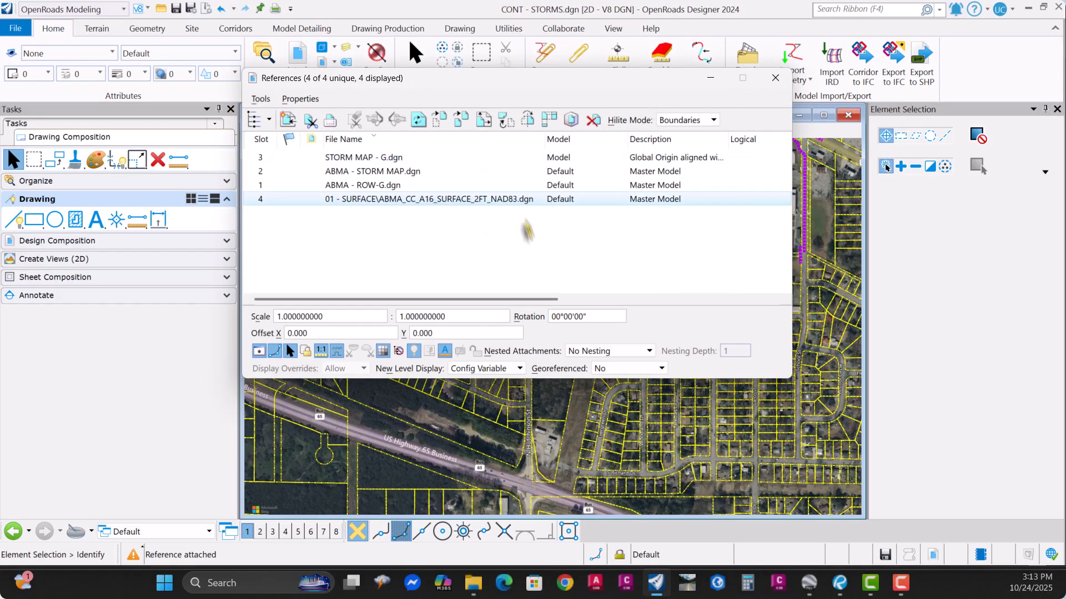
drag(511, 300, 511, 253)
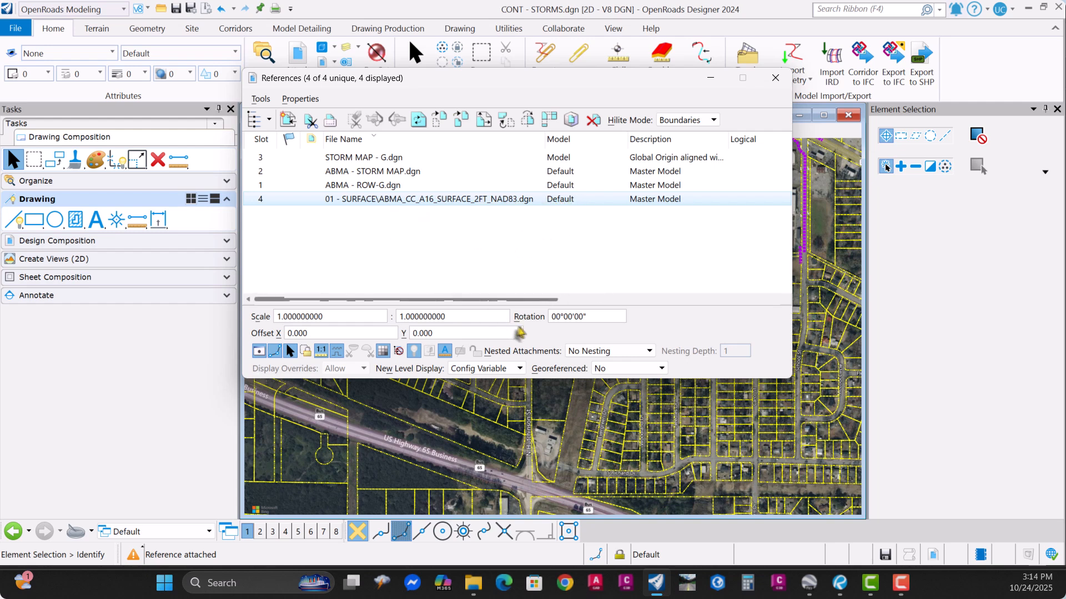
click(597, 351)
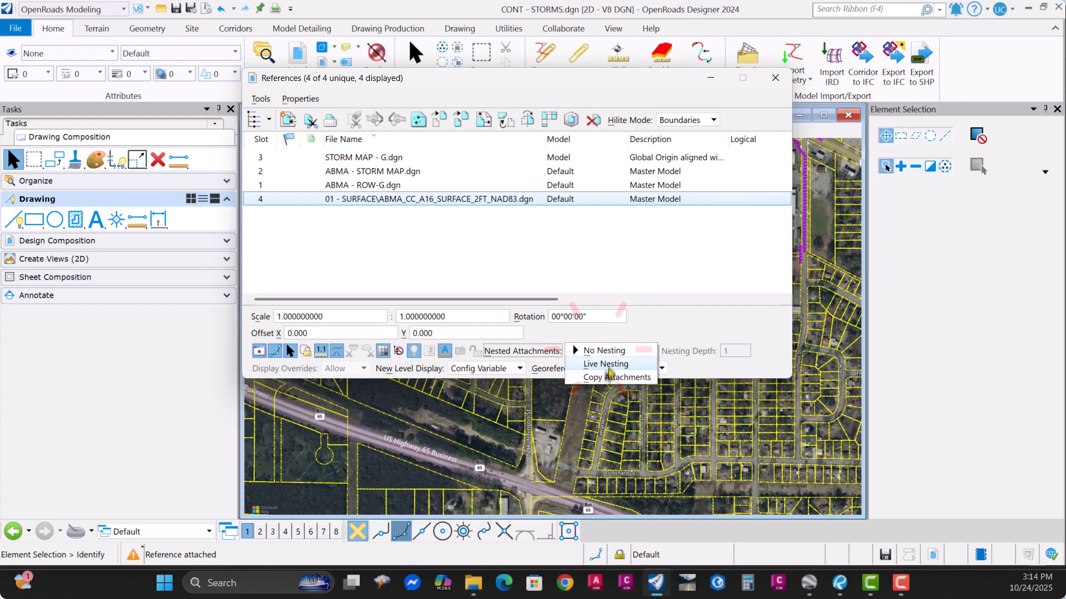
click(609, 365)
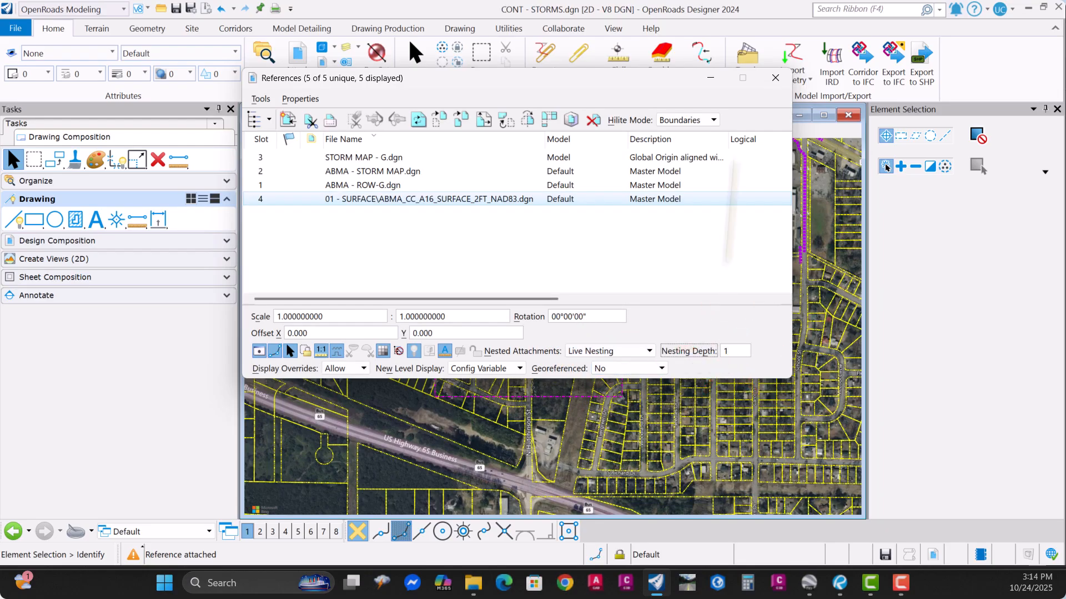
click(775, 80)
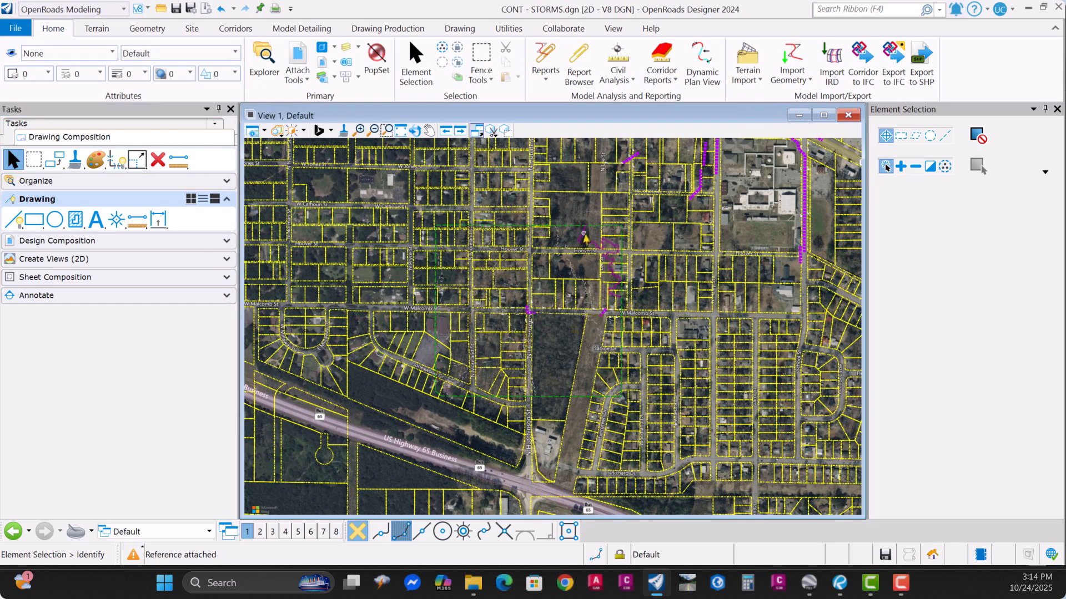
Examine the extent of the EG_CC_A16 terrain boundary around W Malcomb St and N Hutchinson St, and check the container's reference list
scroll(538, 322, up, 2)
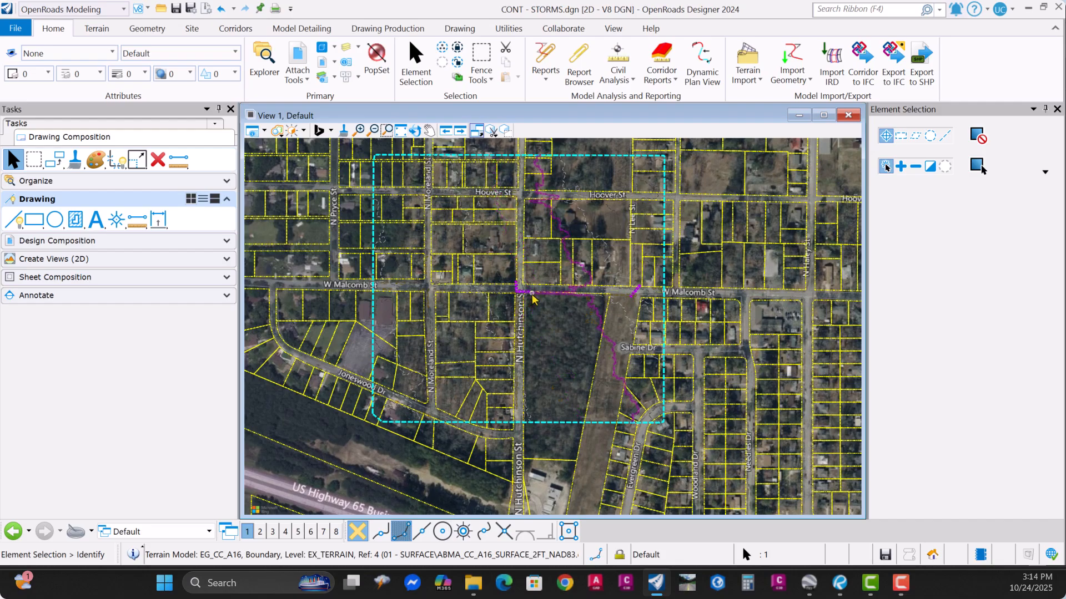
scroll(546, 286, up, 2)
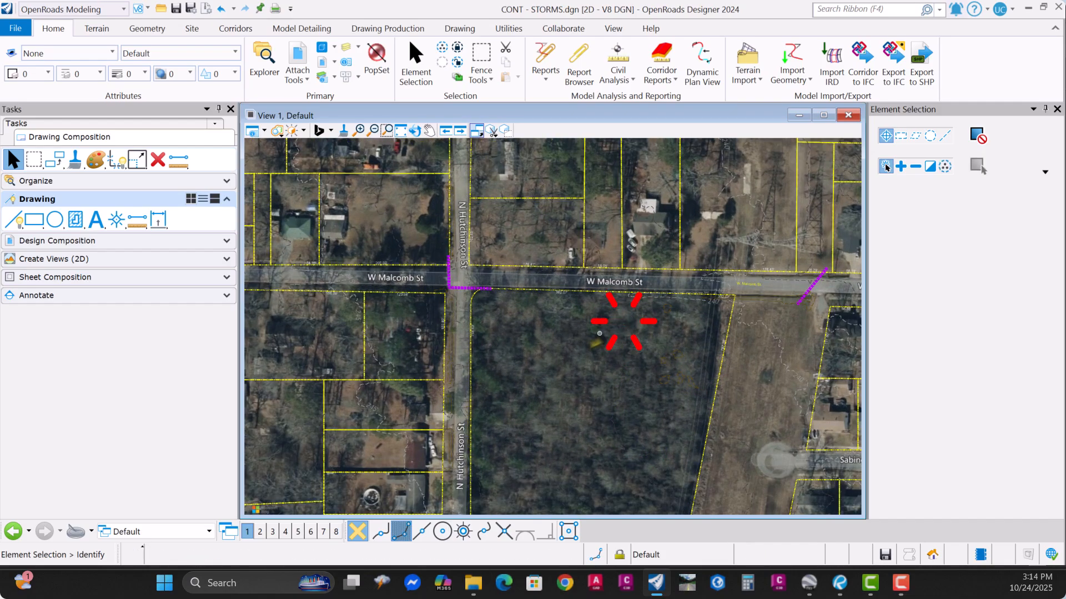
scroll(671, 310, down, 3)
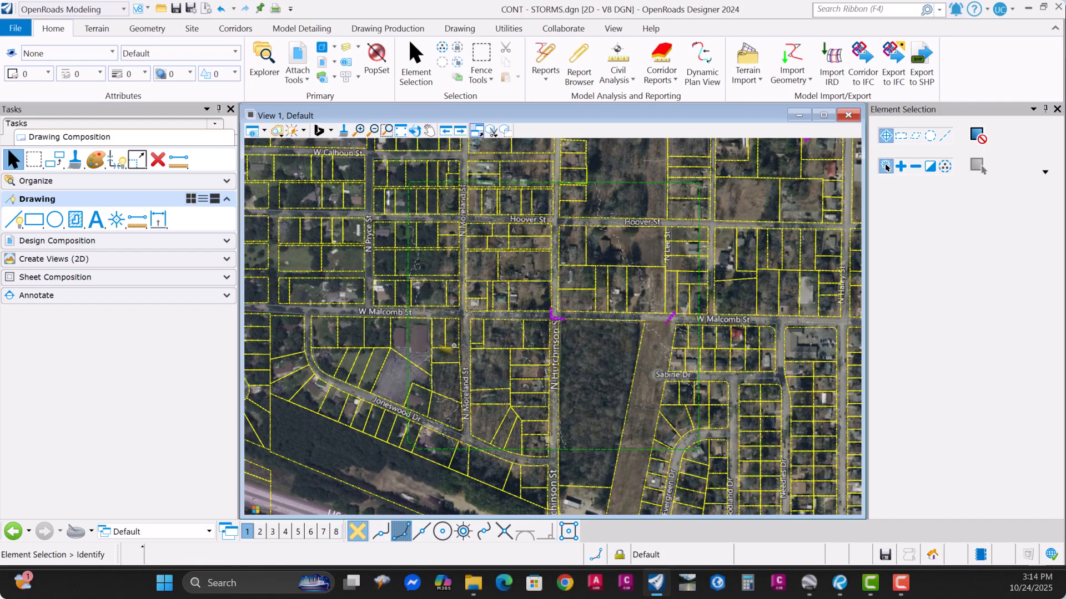
scroll(397, 336, up, 2)
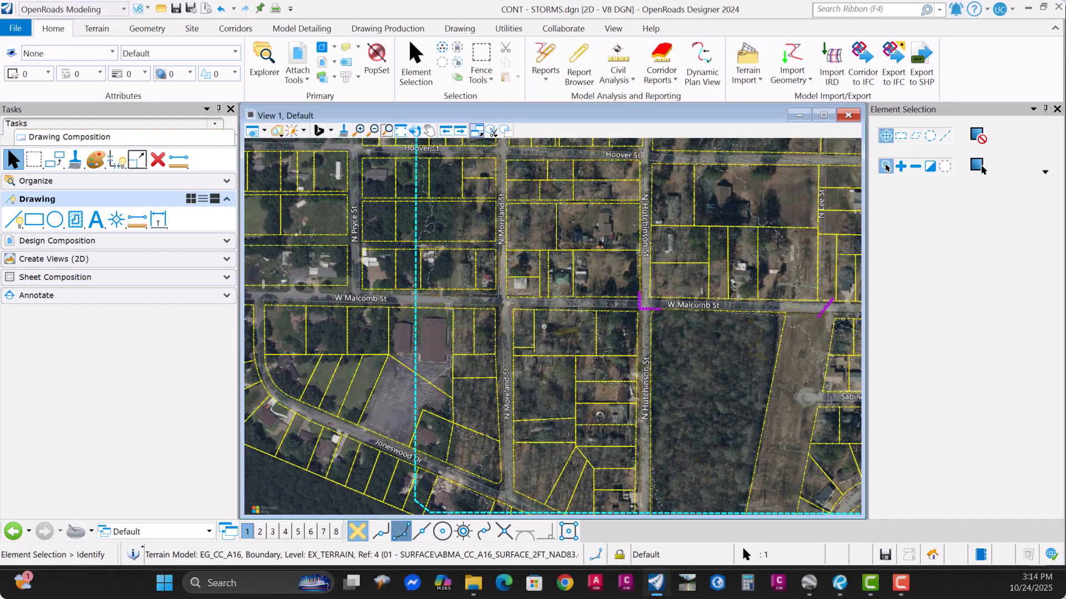
middle_drag(700, 317, 613, 287)
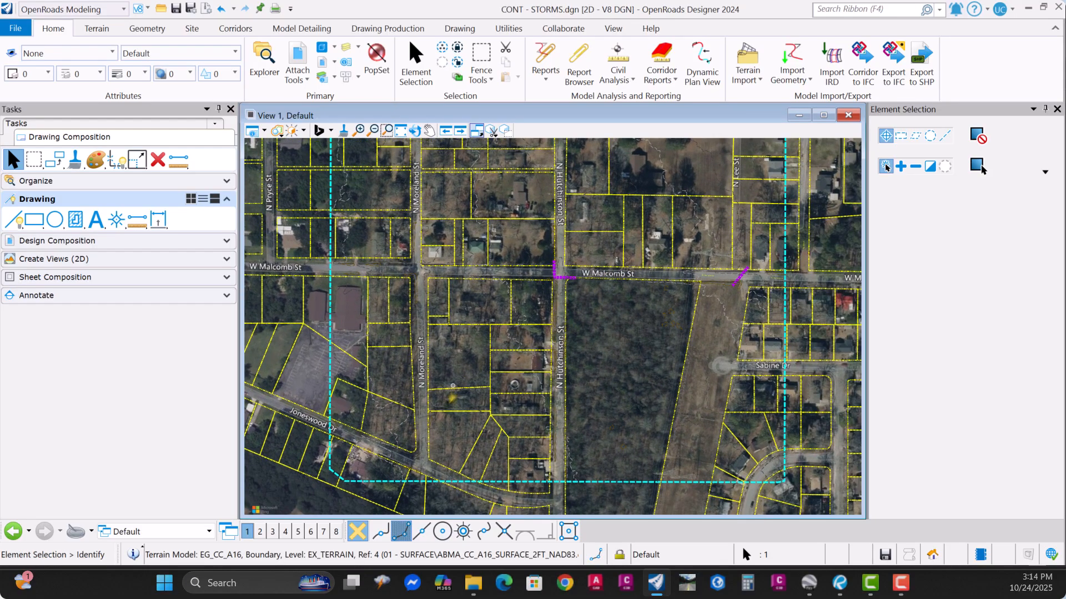
middle_drag(378, 466, 418, 381)
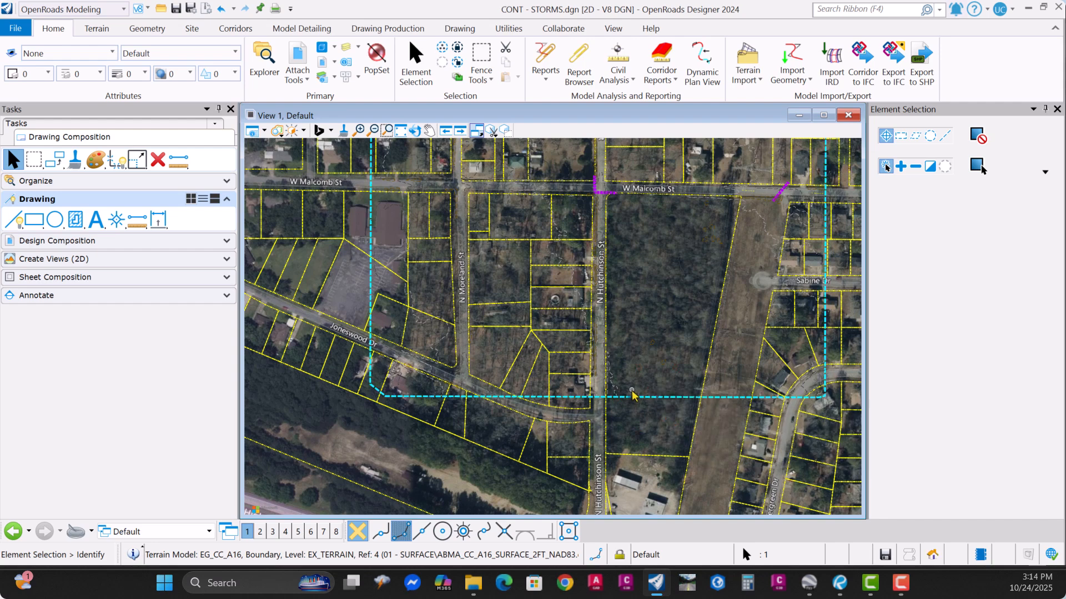
middle_drag(650, 300, 633, 379)
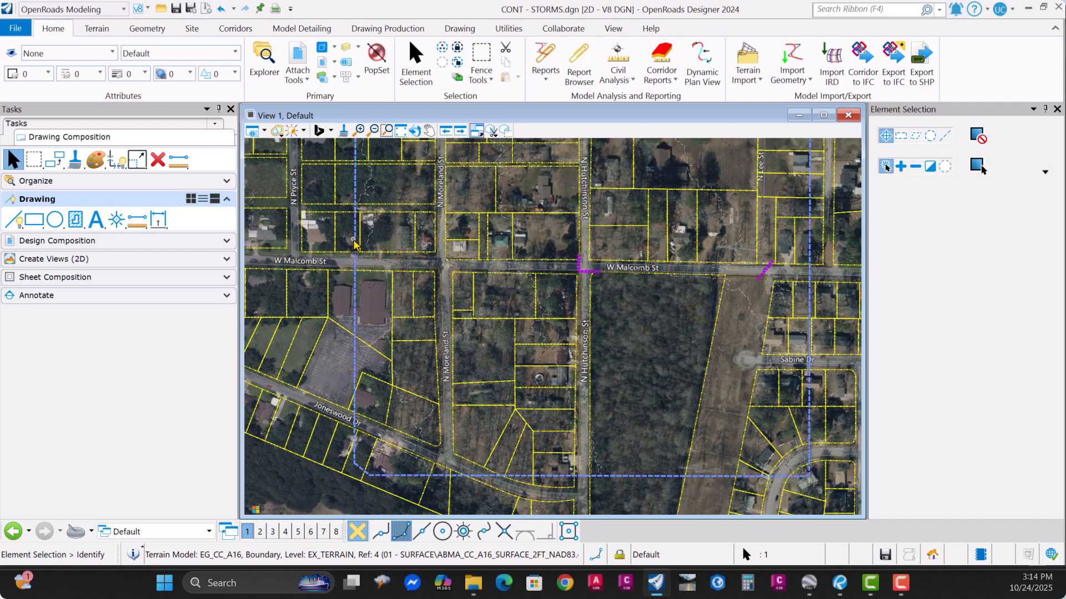
click(298, 54)
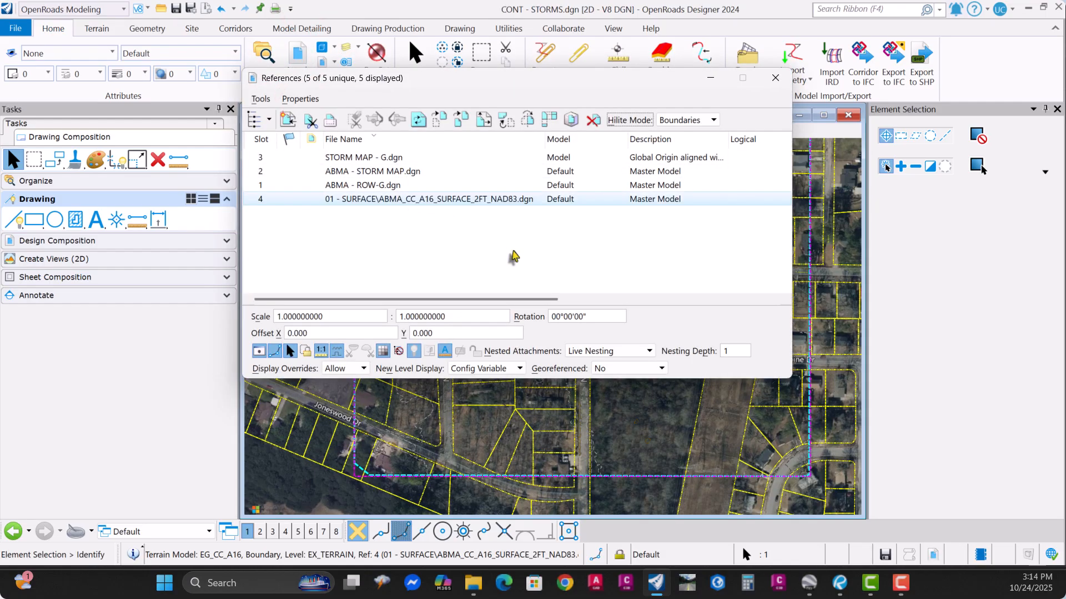
click(776, 78)
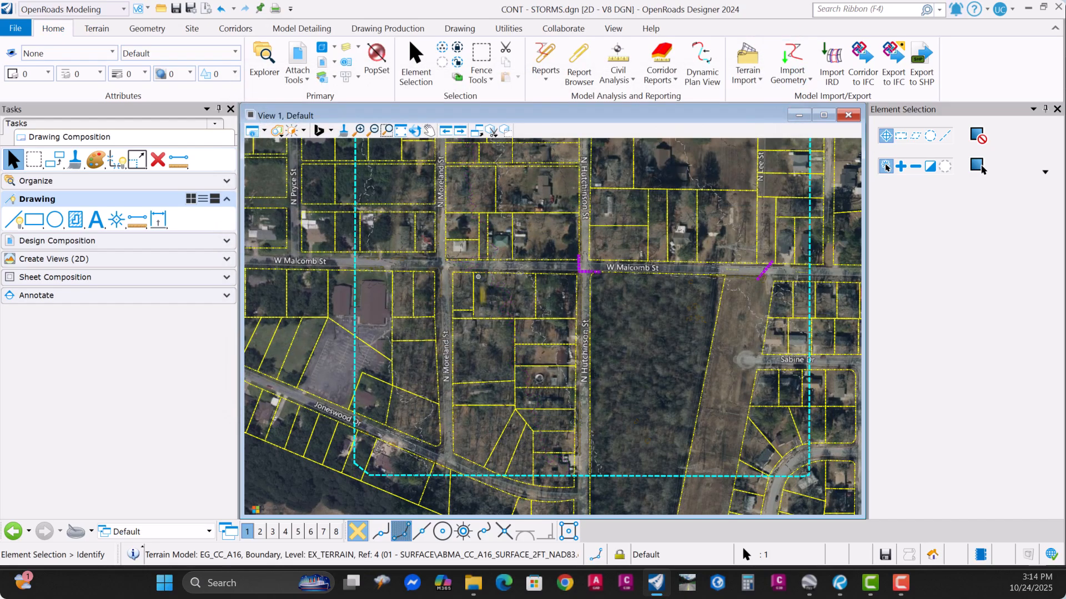
click(299, 265)
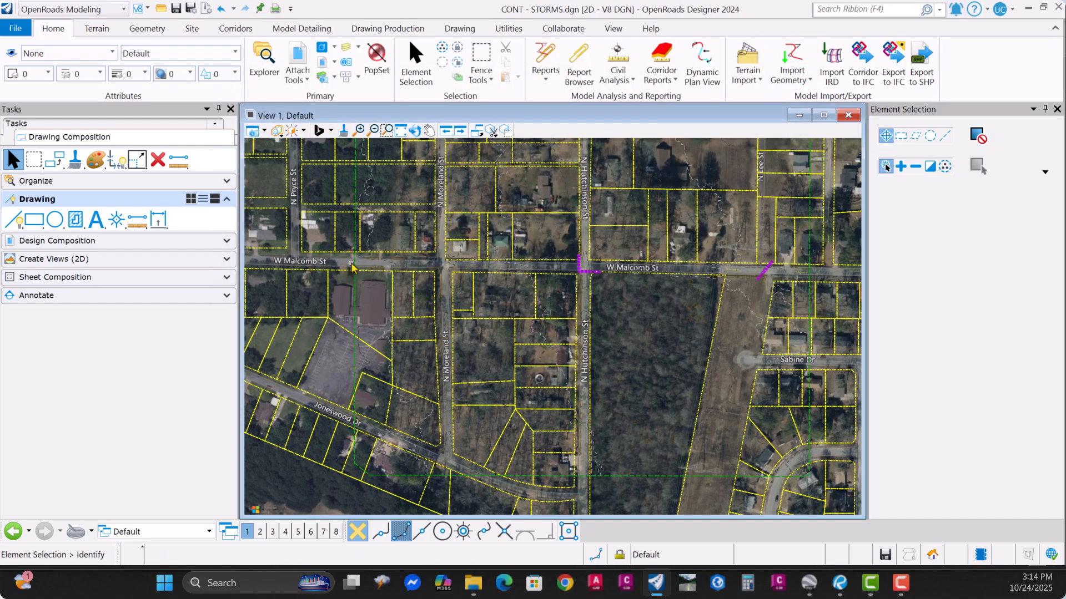
Open the ABMA_CC_A16_SURFACE_2FT_NAD83.dgn reference in a new session and maximize its window
click(297, 56)
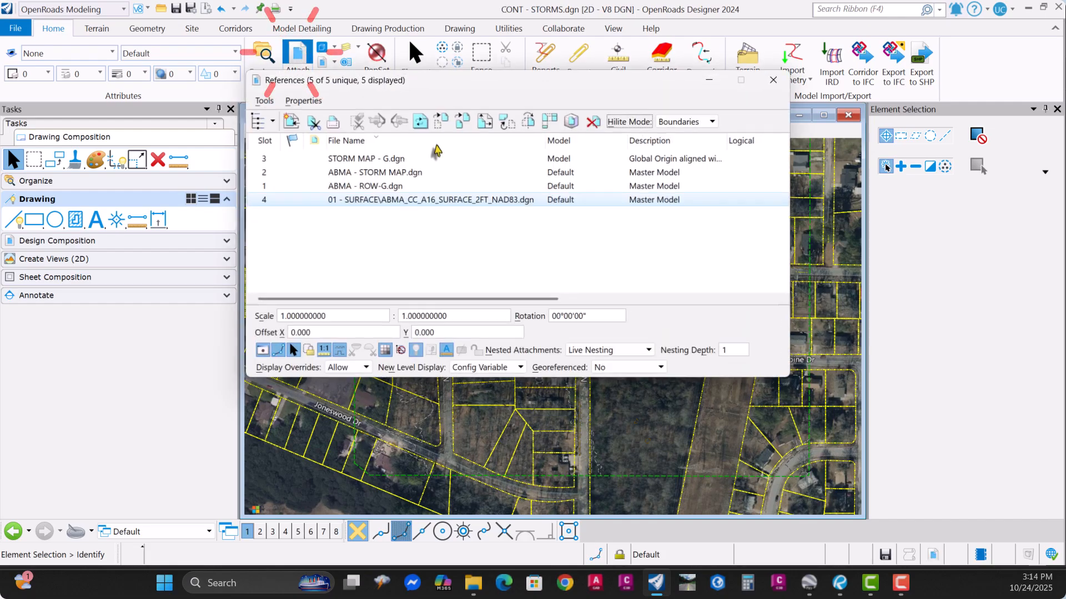
right_click(423, 208)
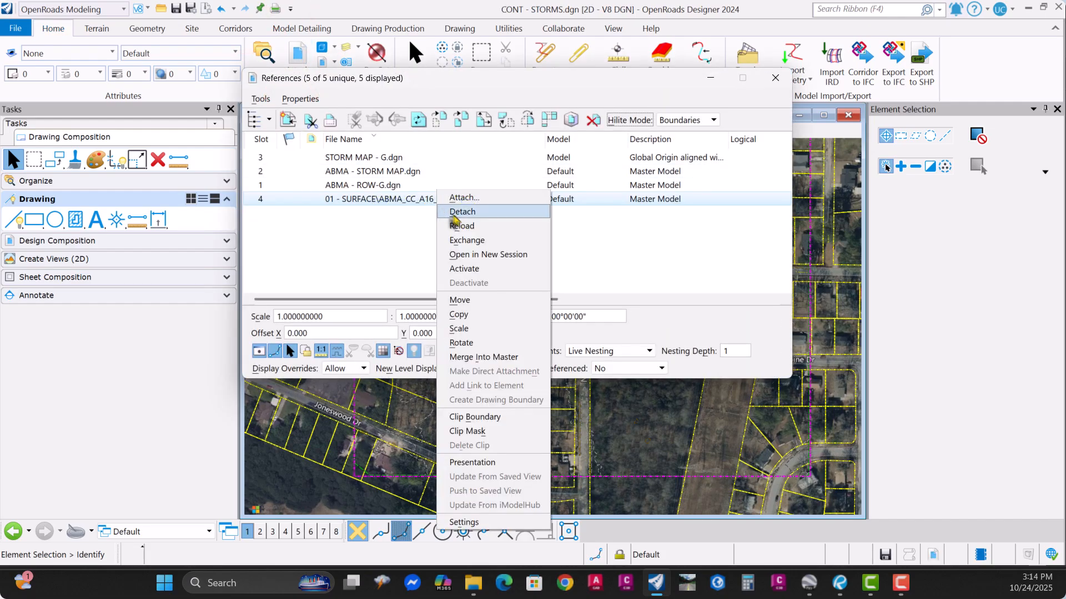
click(528, 254)
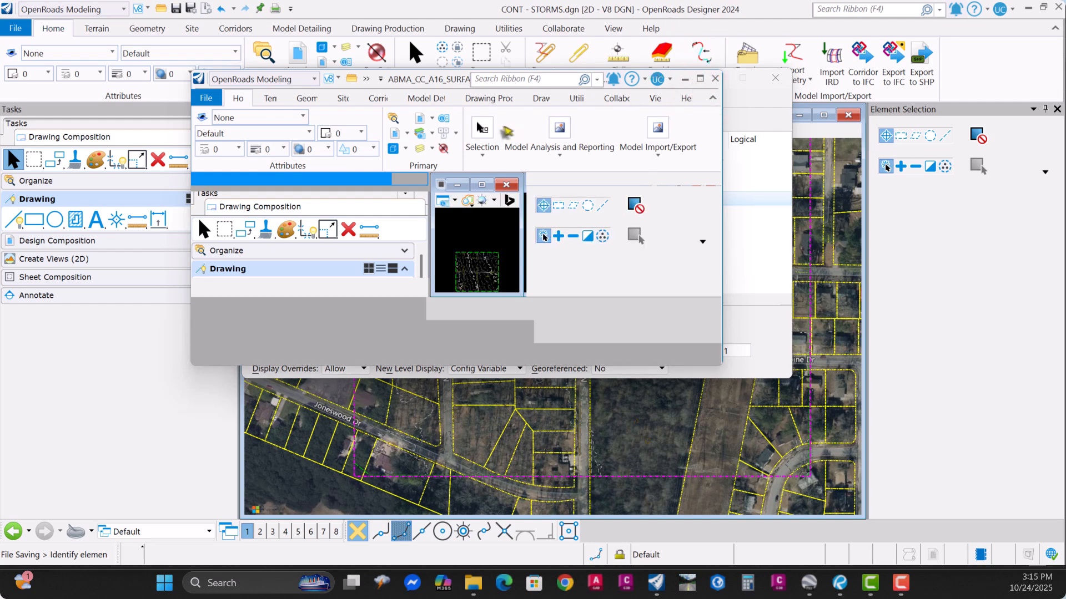
click(700, 79)
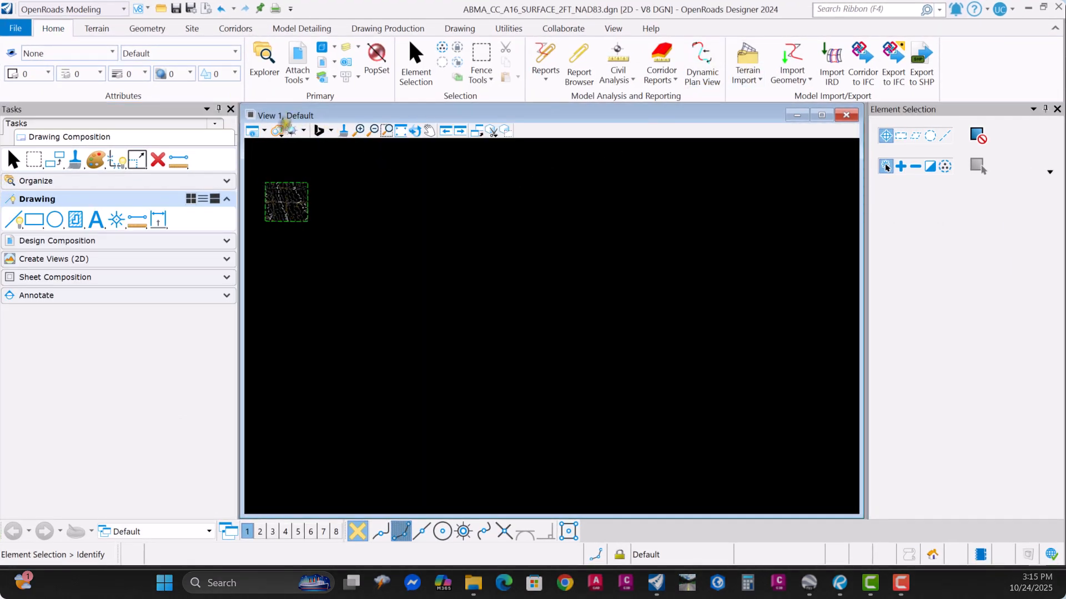
Select the EG_CC_A16 terrain boundary in the surface file, and examine its extent and the file's available views
scroll(261, 156, up, 2)
middle_drag(277, 178, 484, 244)
scroll(484, 247, up, 4)
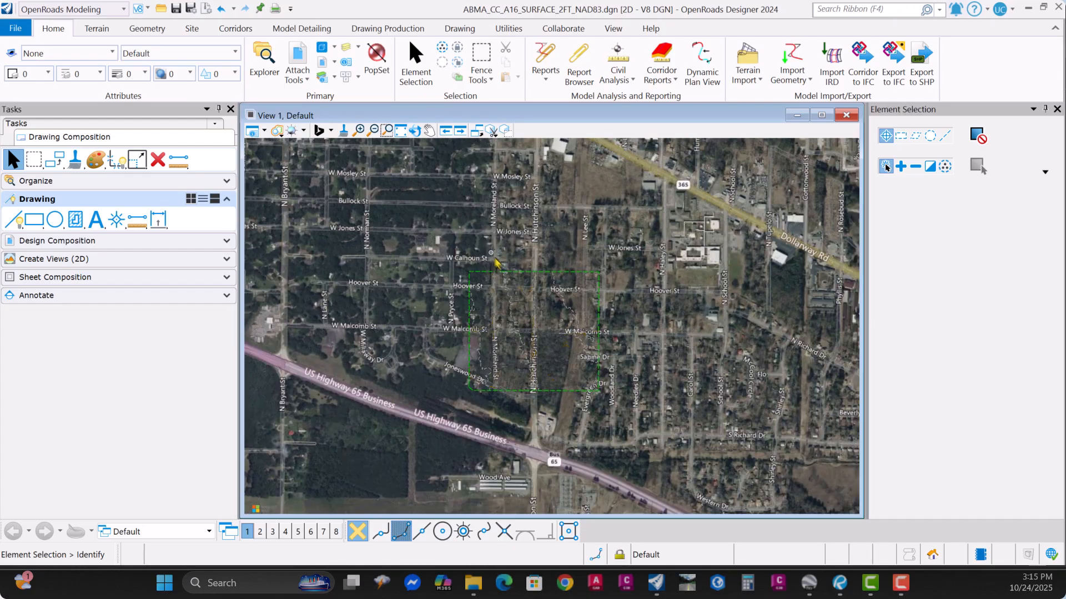
click(481, 278)
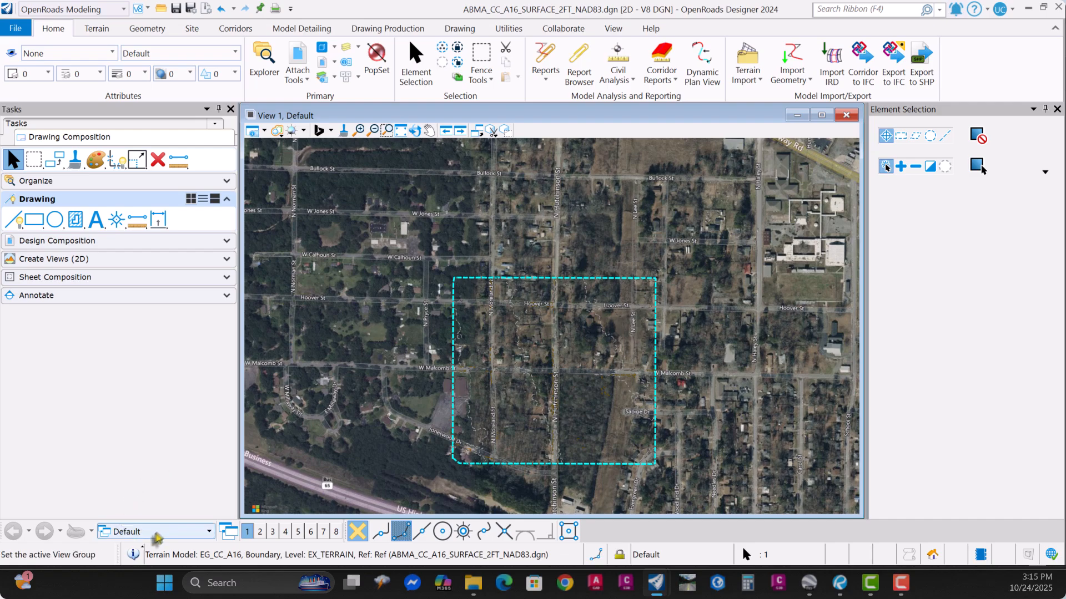
click(157, 534)
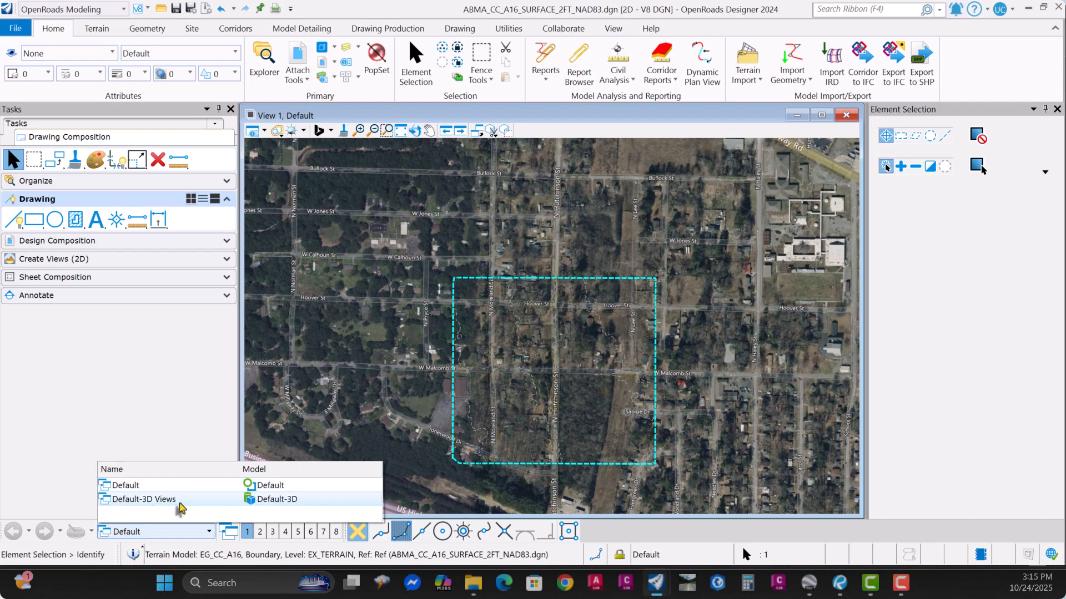
click(353, 312)
middle_drag(302, 317, 278, 261)
scroll(430, 279, up, 2)
middle_drag(400, 295, 329, 288)
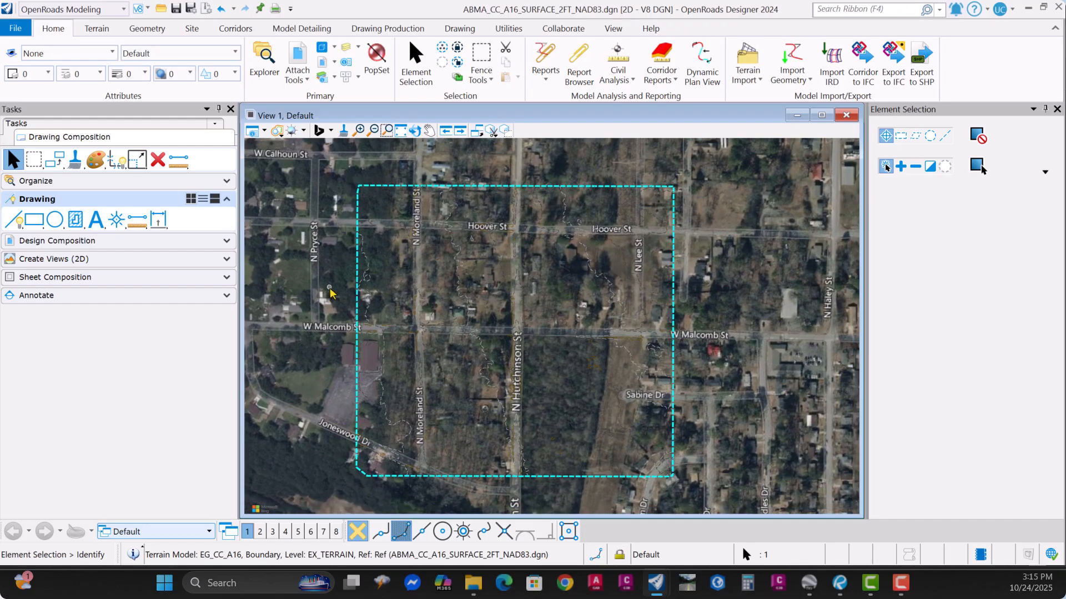
Try to delete the EG_CC_A16 terrain from the 2D Default model, and return to element selection
click(357, 243)
click(160, 161)
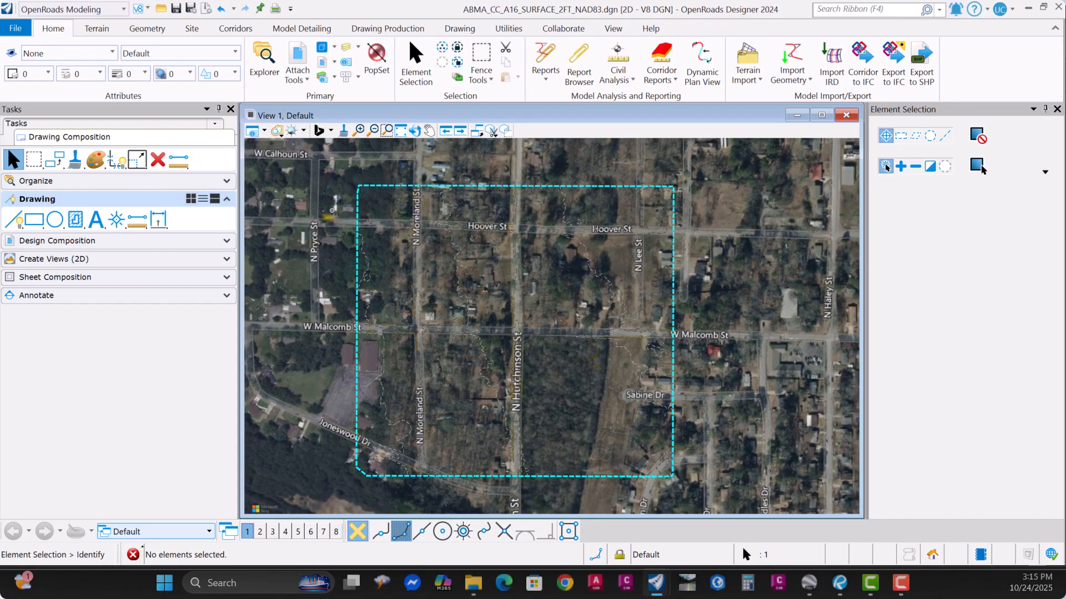
click(159, 159)
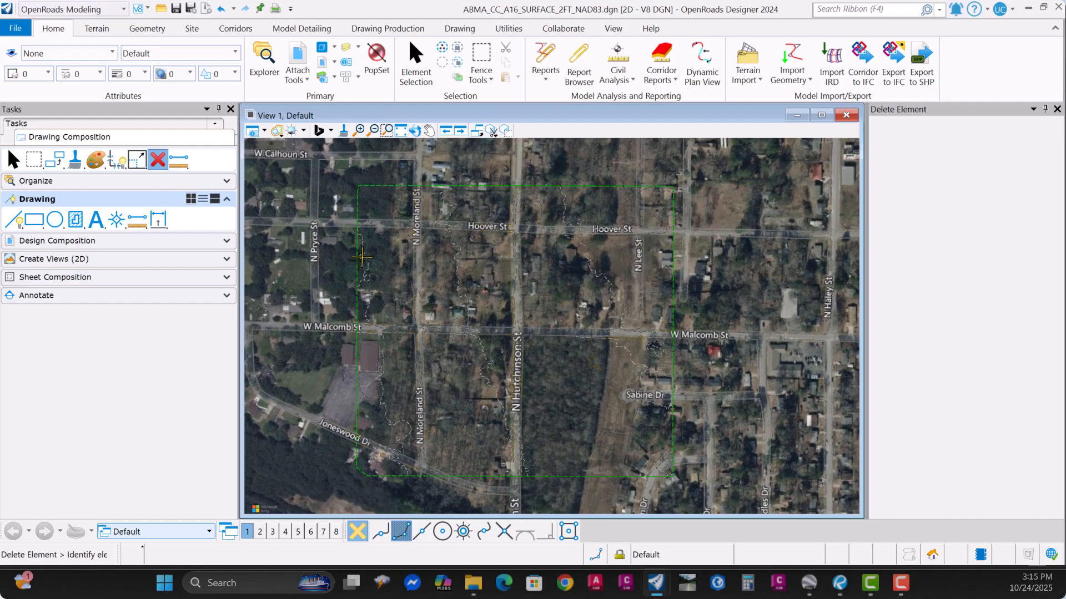
click(361, 256)
click(13, 160)
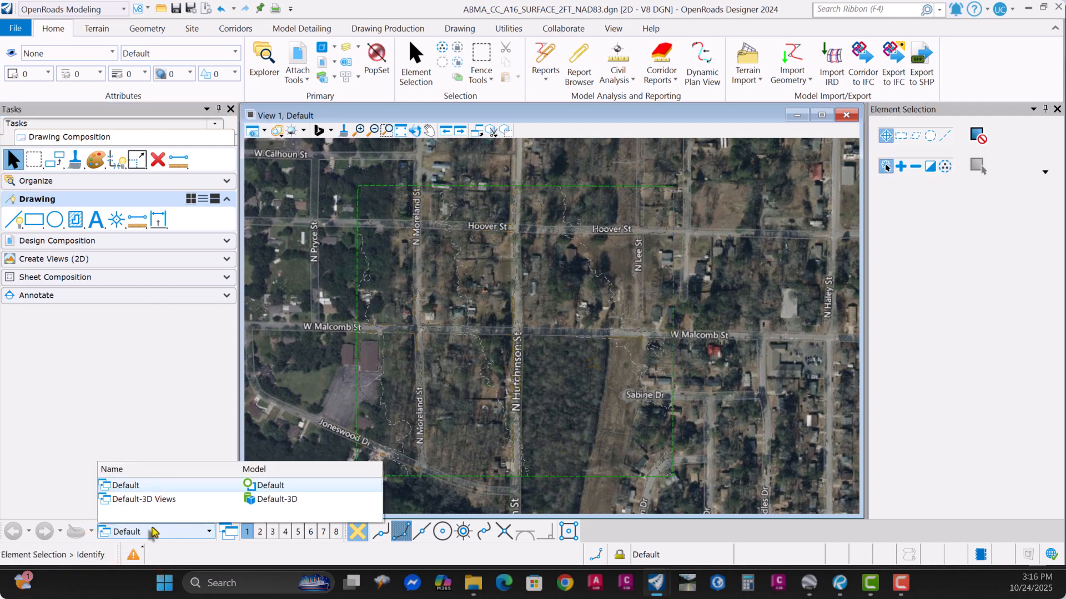
Switch to Default-3D Views, fit the view to the terrain, and delete the EG_CC_A16 terrain model
click(164, 499)
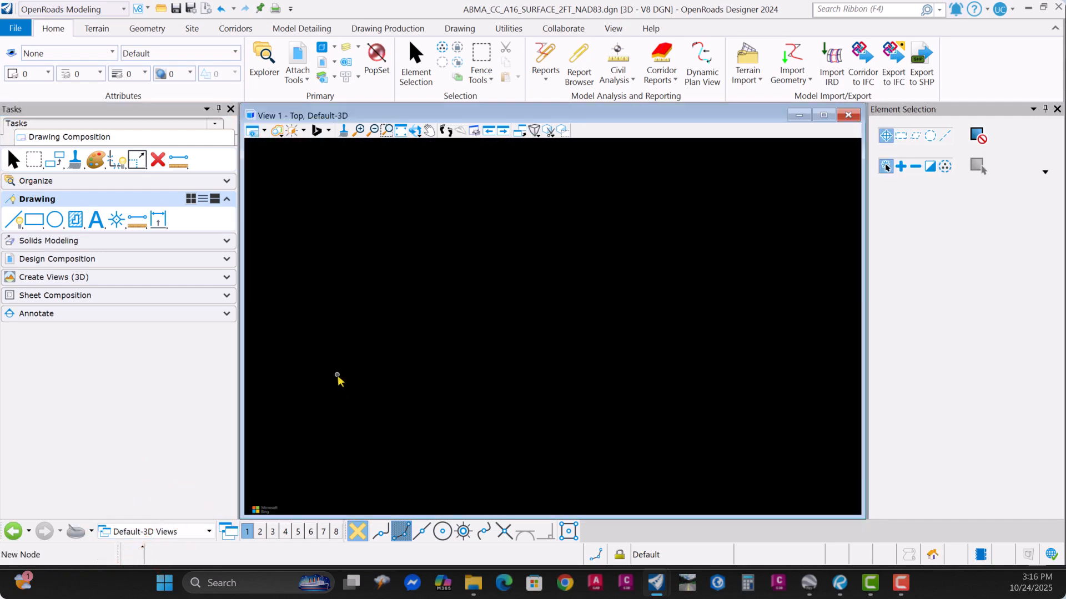
click(400, 132)
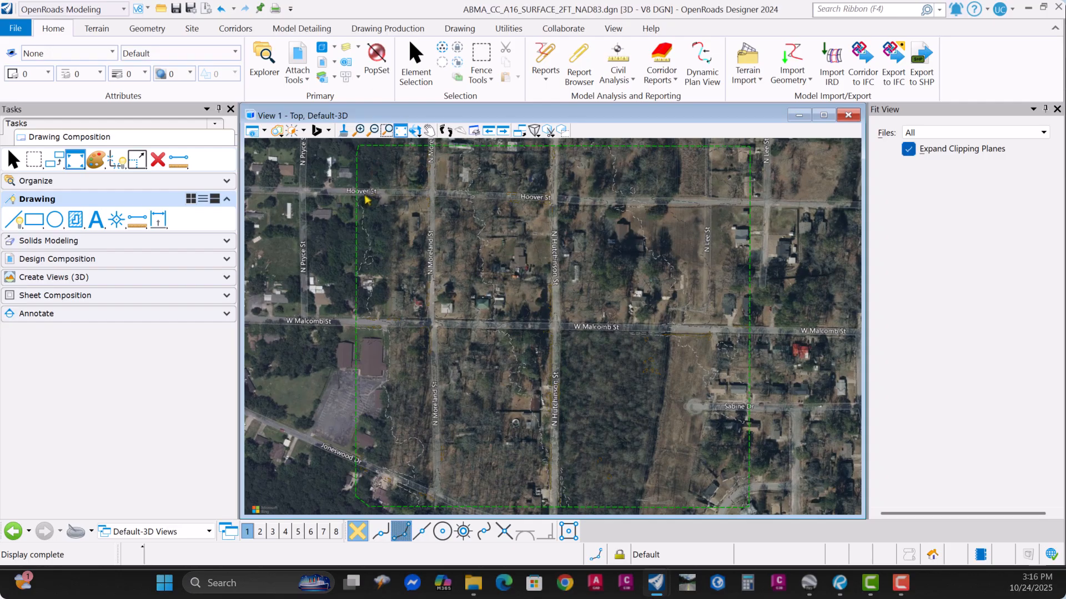
click(14, 160)
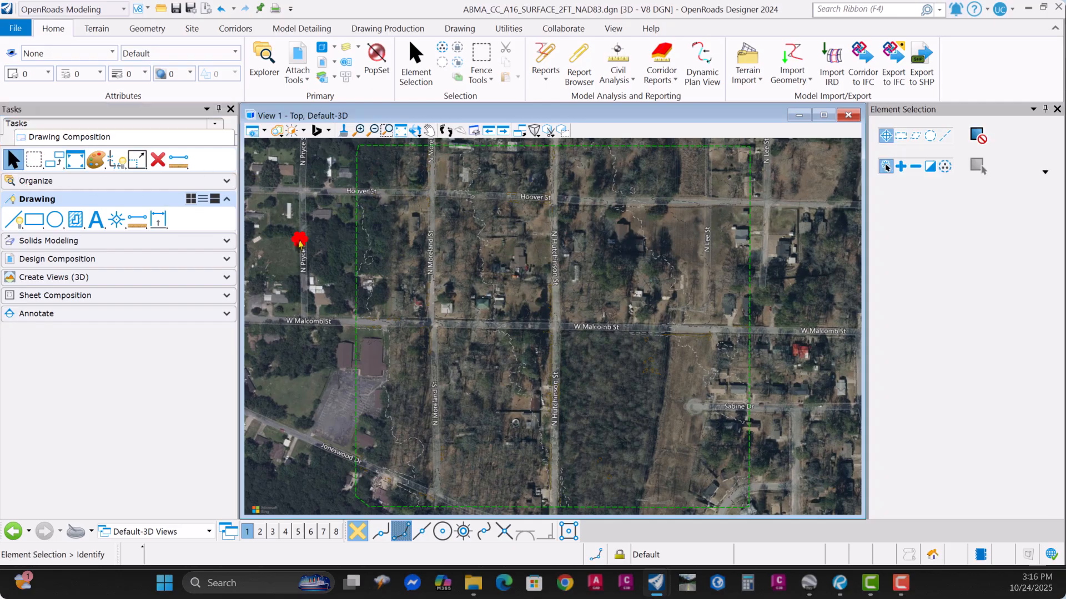
click(355, 223)
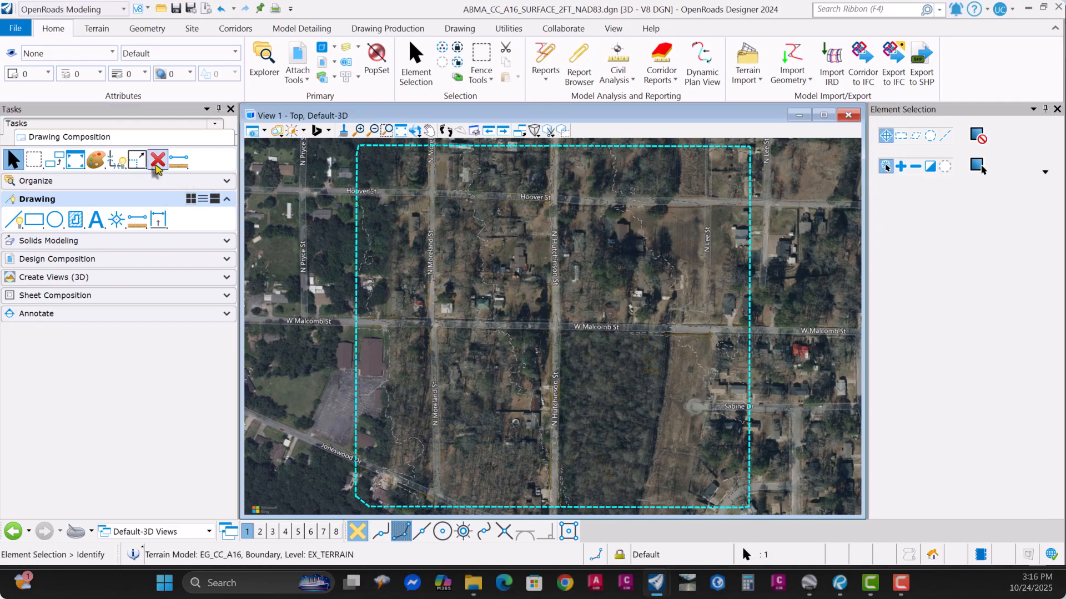
click(157, 161)
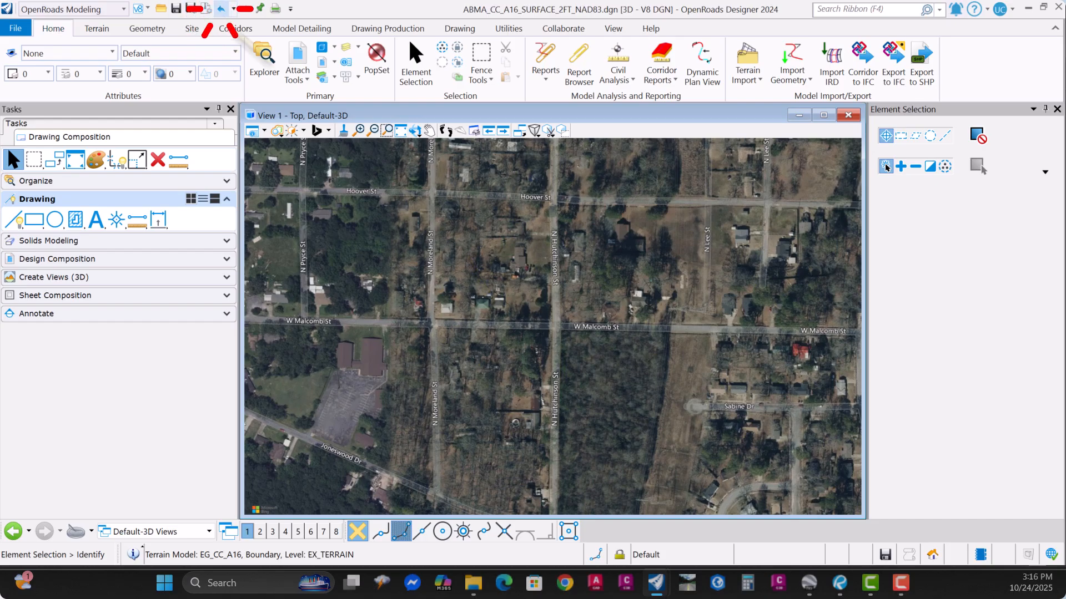
Undo the terrain deletion and switch back to the 2D Default view
click(220, 8)
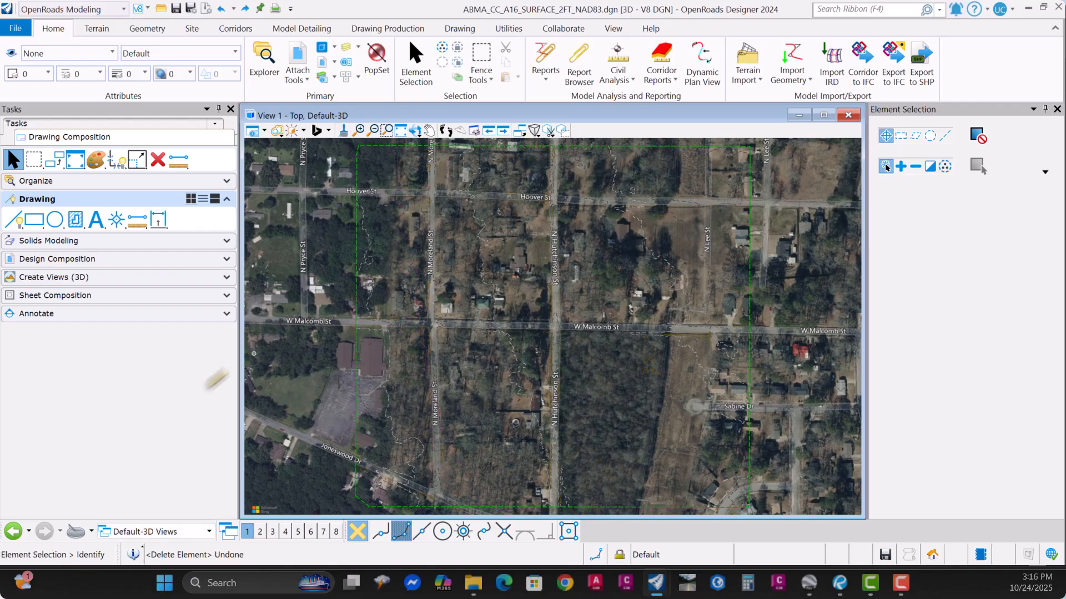
click(150, 531)
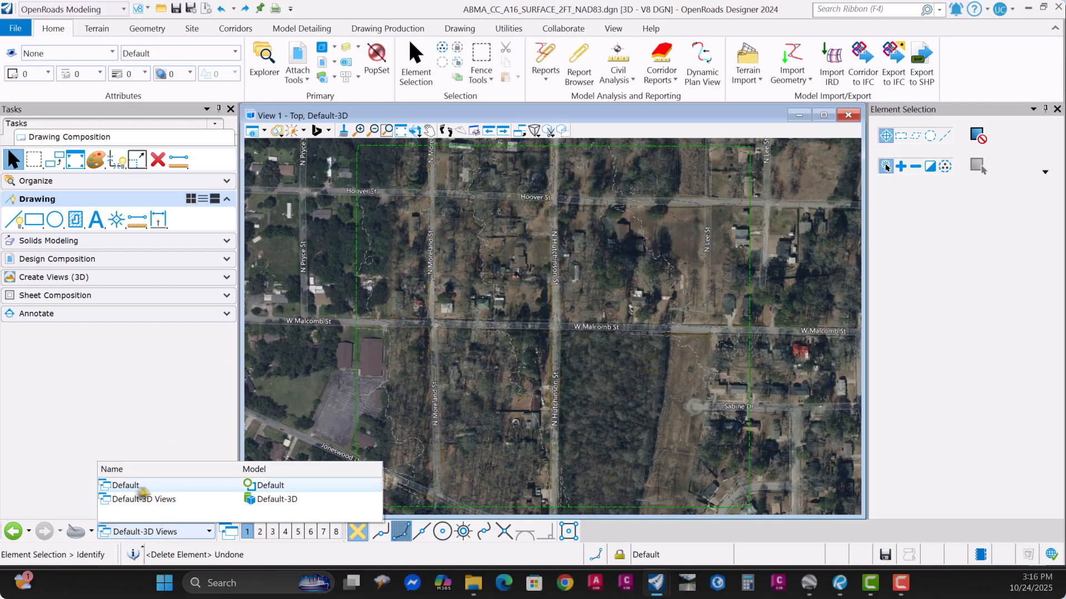
click(126, 487)
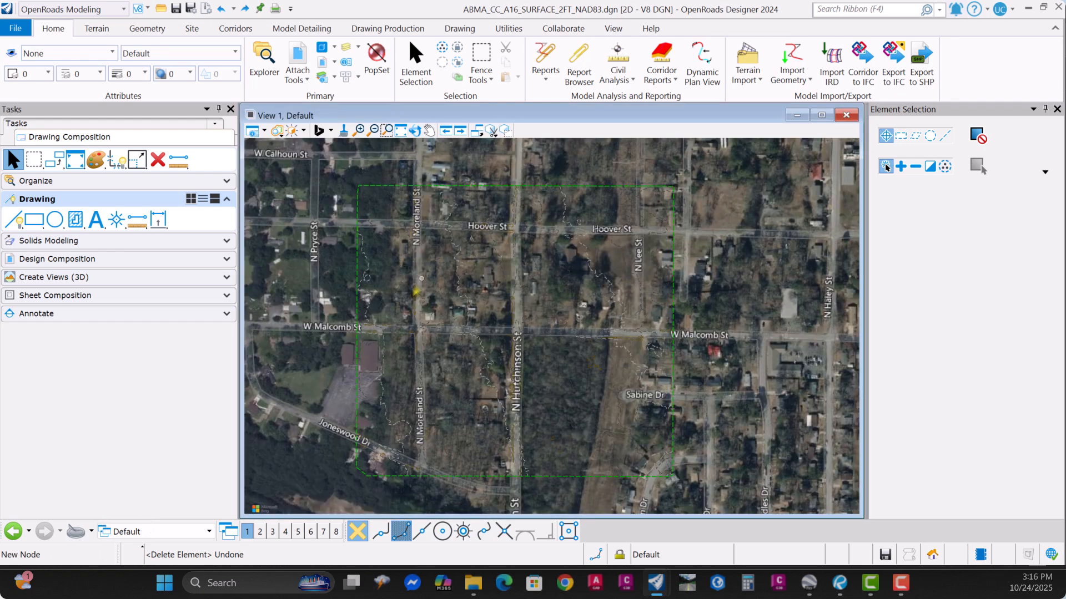
Save the A16 surface file's settings, close it, and return to the CONT - STORMS.dgn container
click(190, 9)
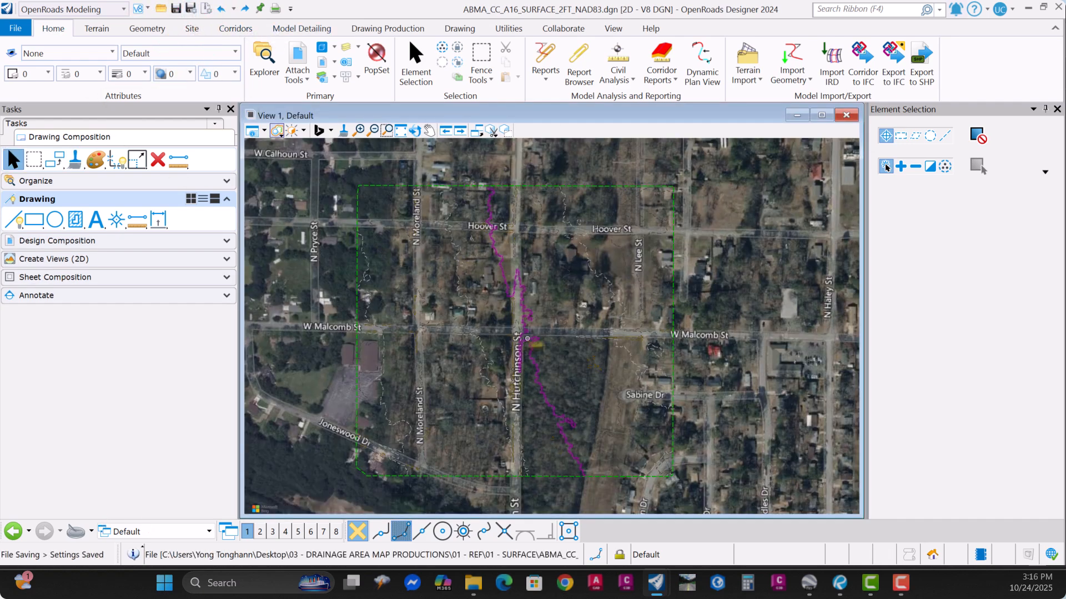
click(1057, 13)
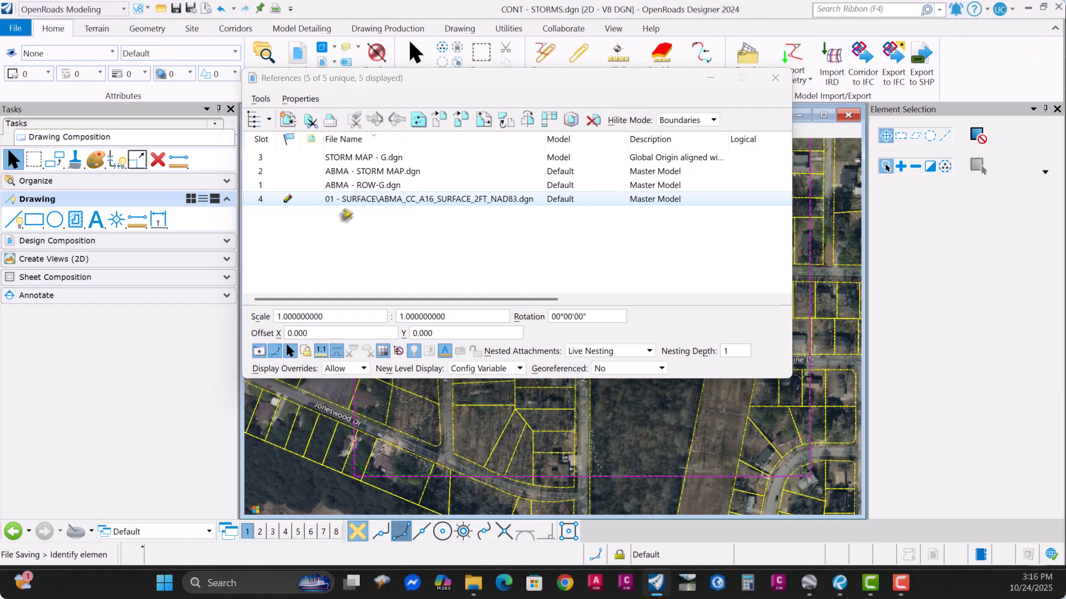
drag(427, 299, 341, 275)
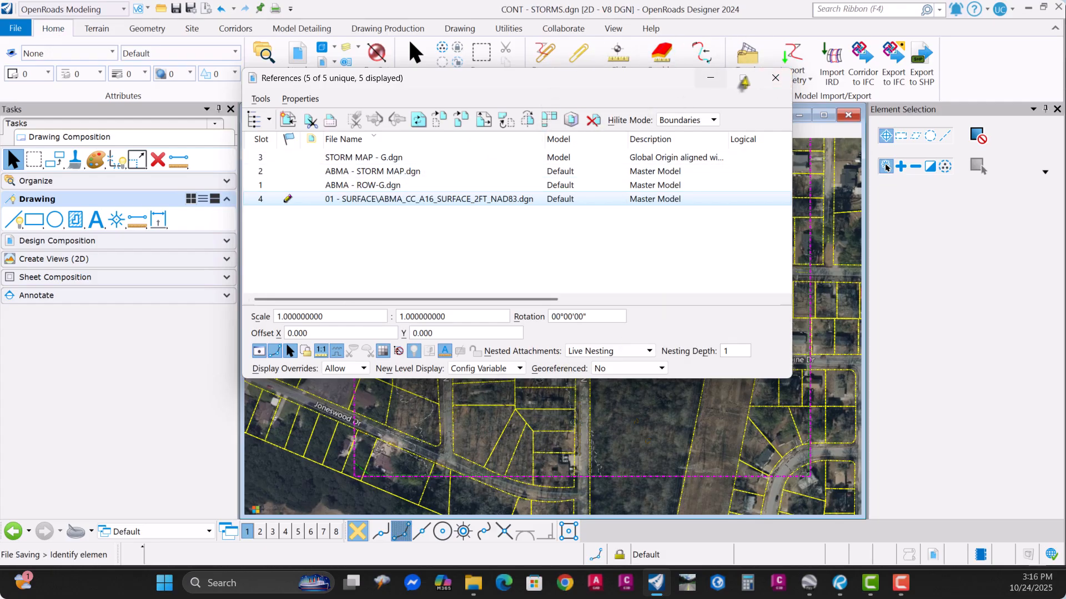
Save CONT - STORMS.dgn and open the recent sheet file 40_A_EX_DAM - CC_A16.dgn
click(177, 8)
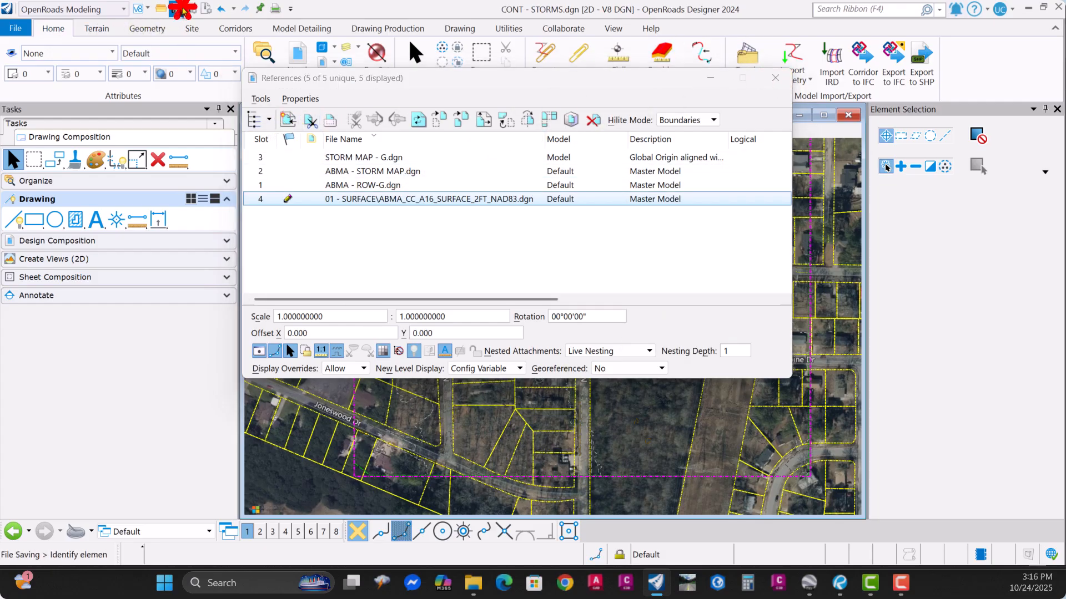
click(15, 28)
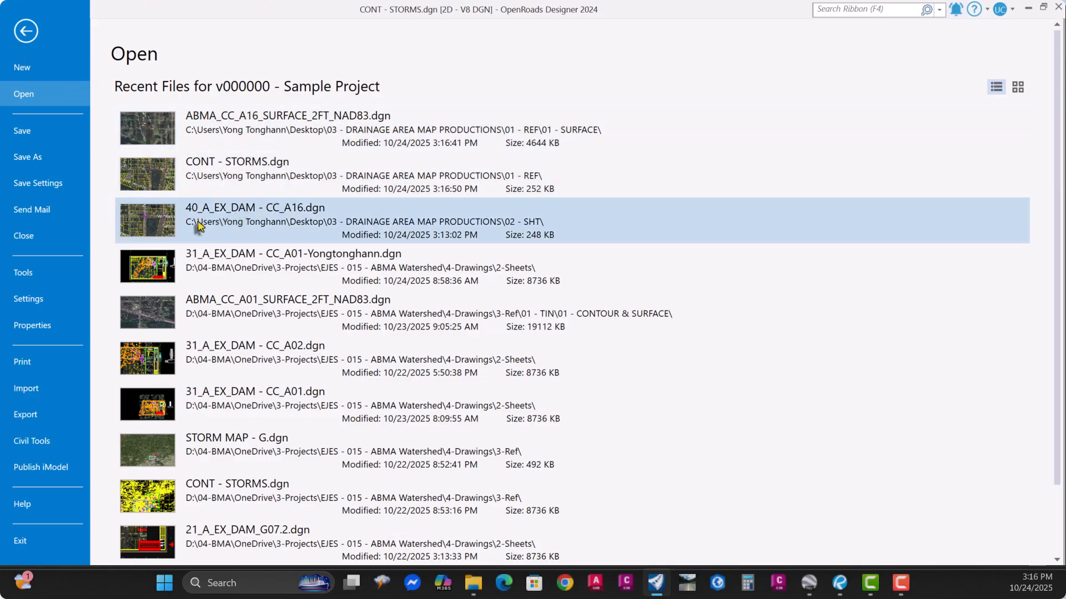
click(219, 228)
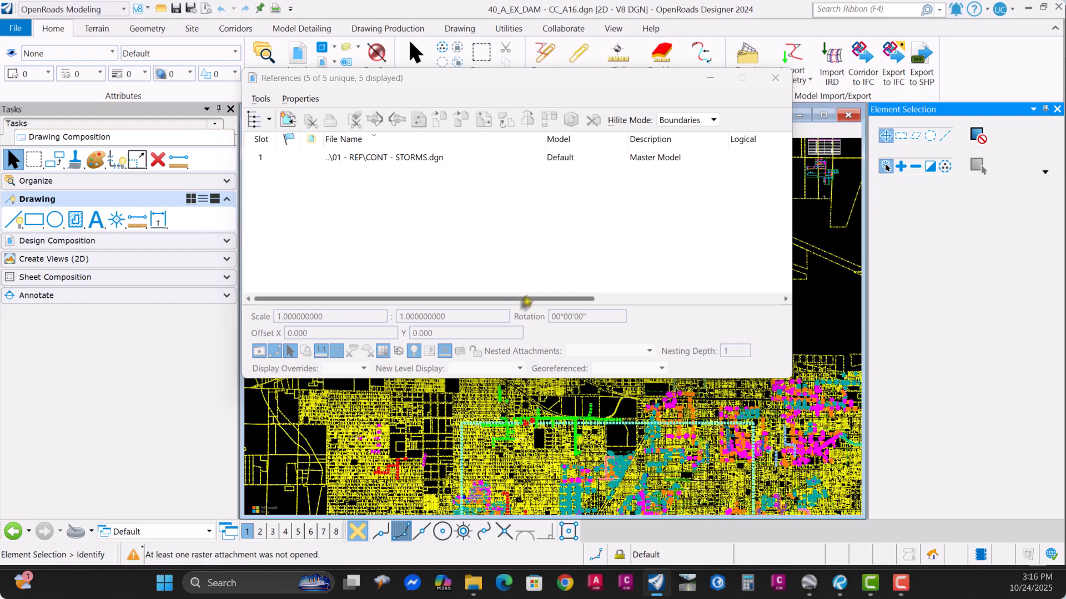
Set the nesting depth of the live-nested CONT - STORMS.dgn reference to 2 and close the references list
click(389, 157)
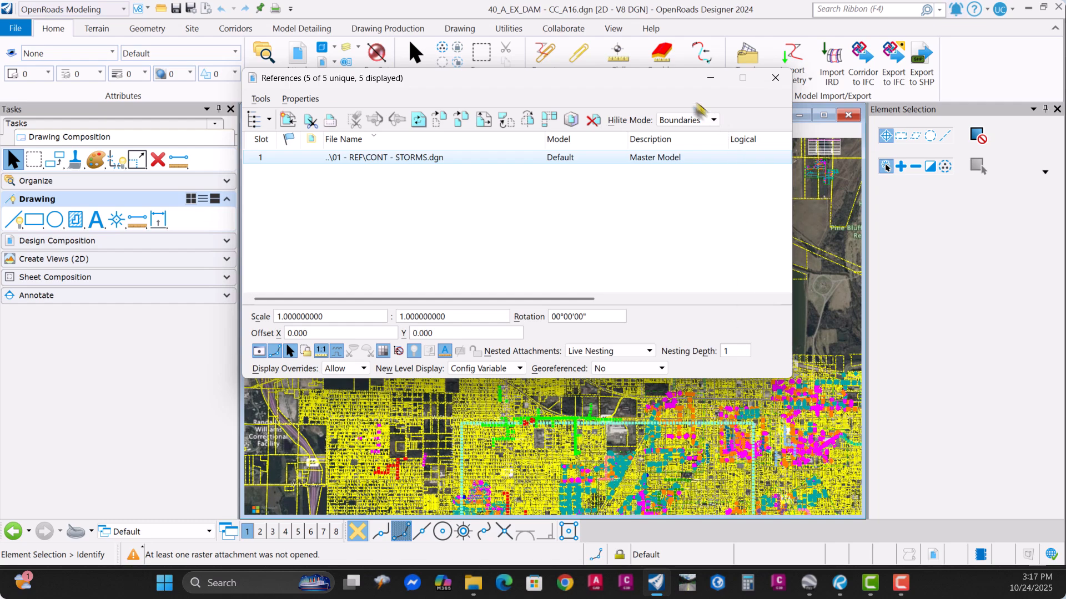
mouse_move(655, 79)
mouse_down()
mouse_move(532, 76)
mouse_move(287, 45)
mouse_up()
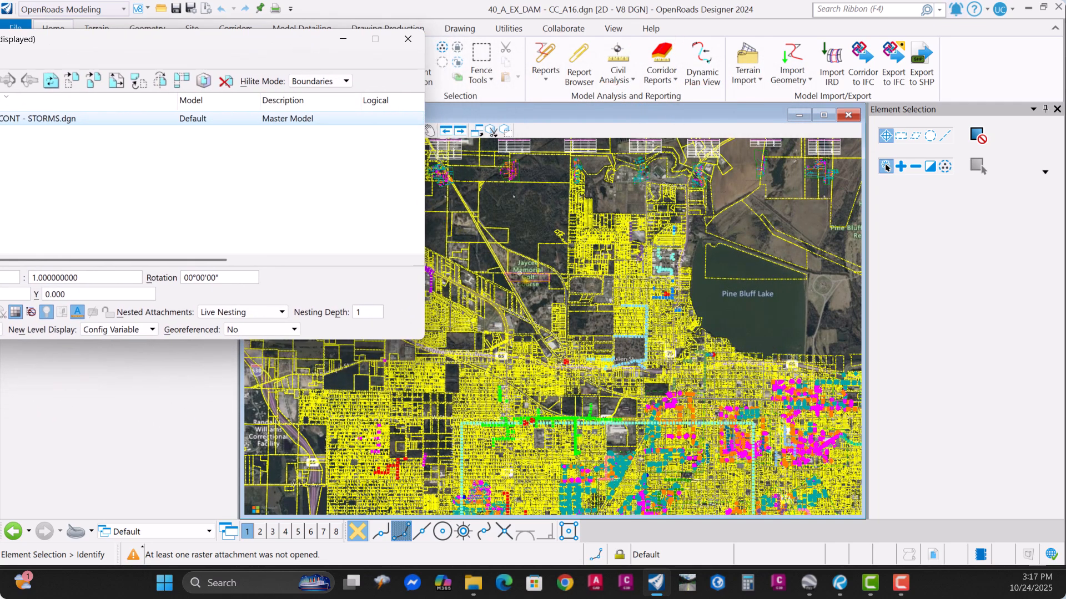
middle_drag(544, 277, 704, 287)
scroll(550, 332, up, 10)
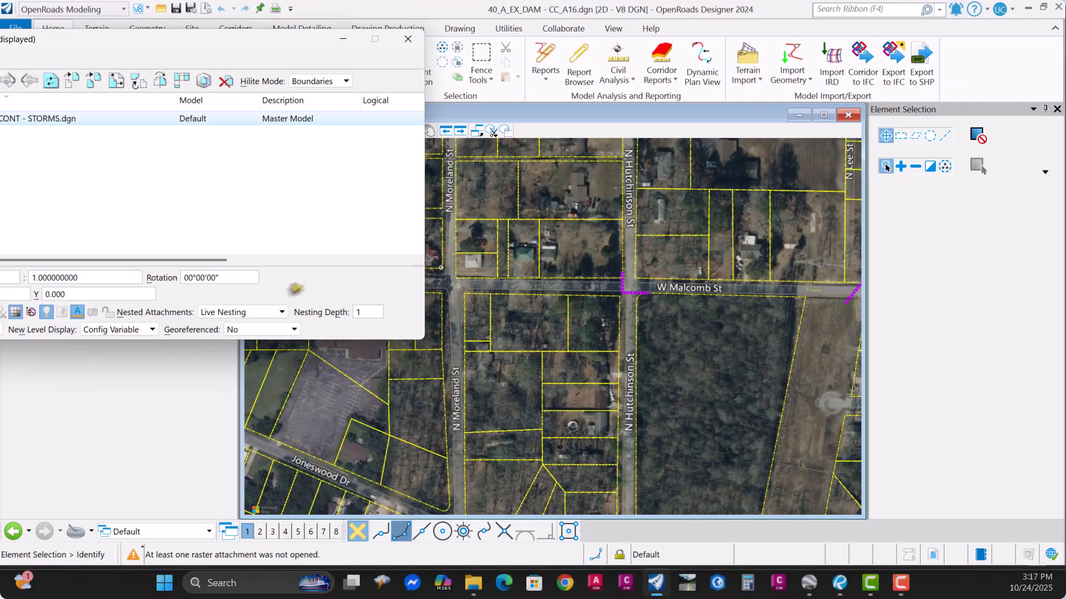
drag(211, 259, 319, 259)
click(257, 122)
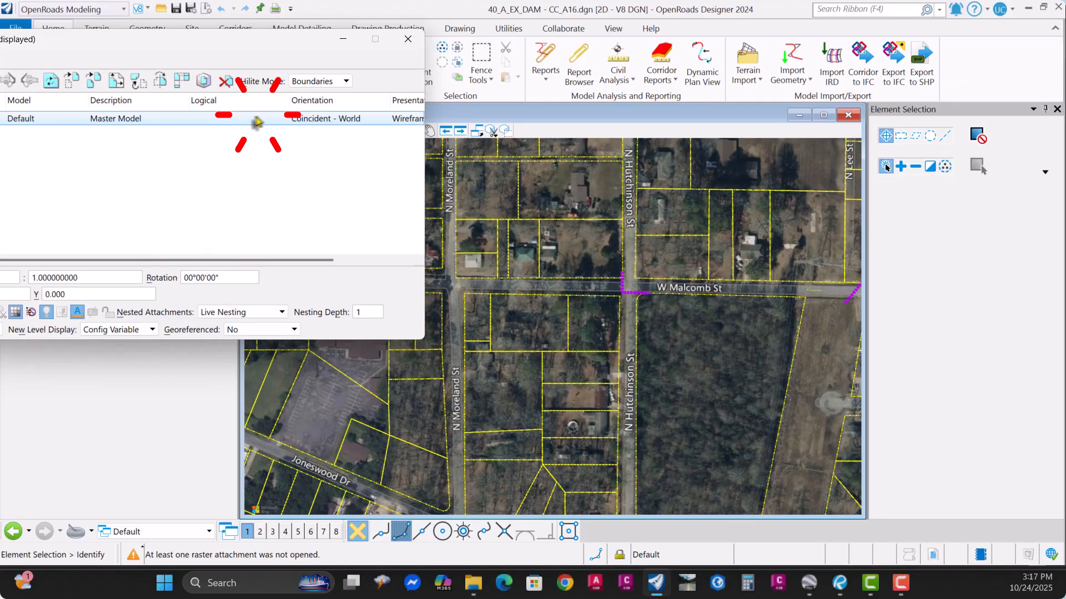
click(269, 120)
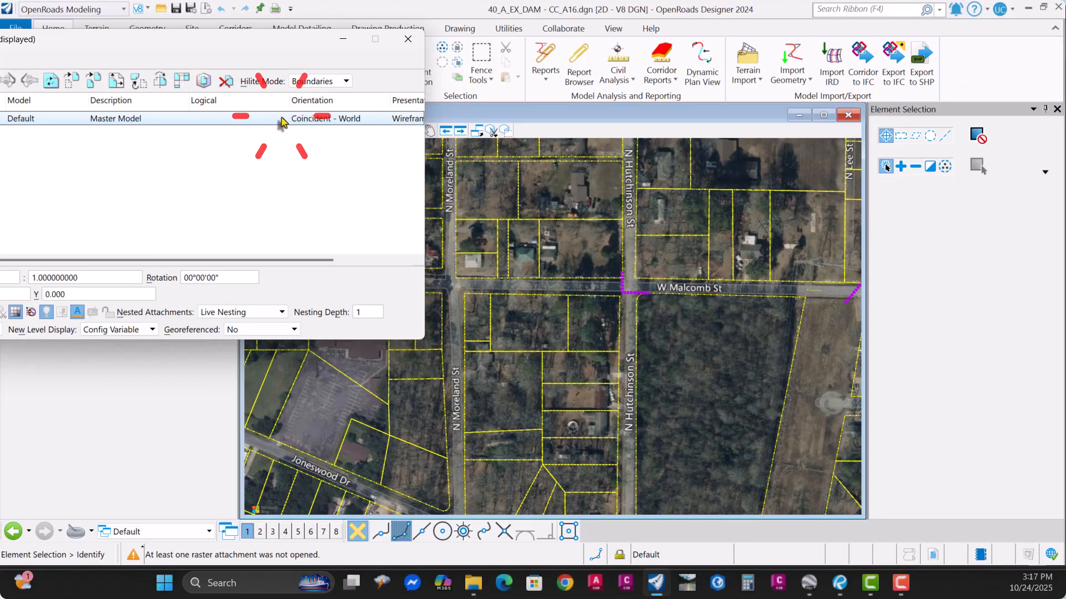
click(366, 314)
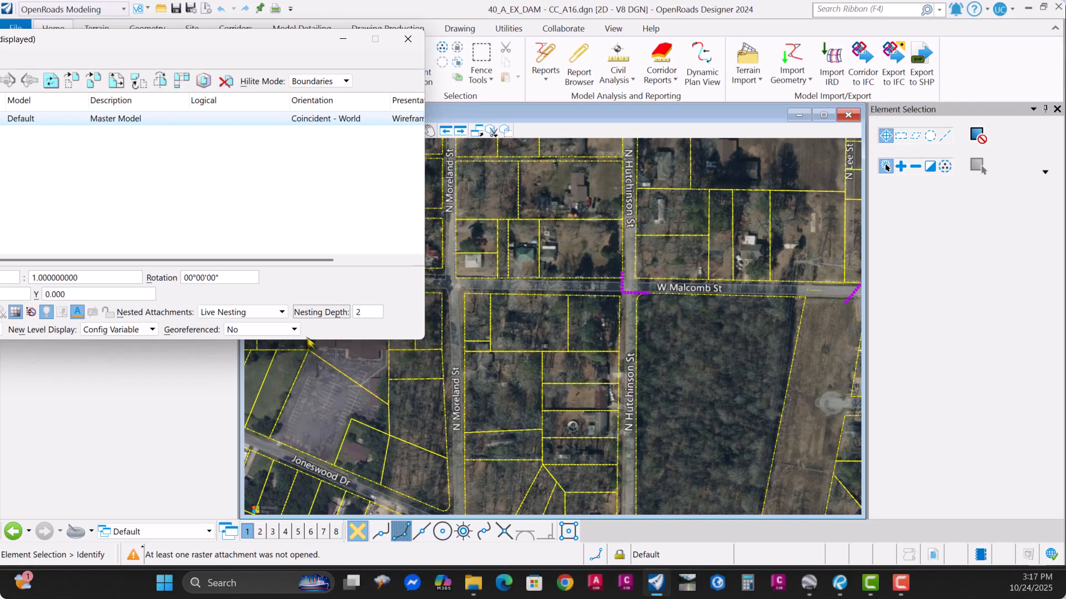
click(267, 223)
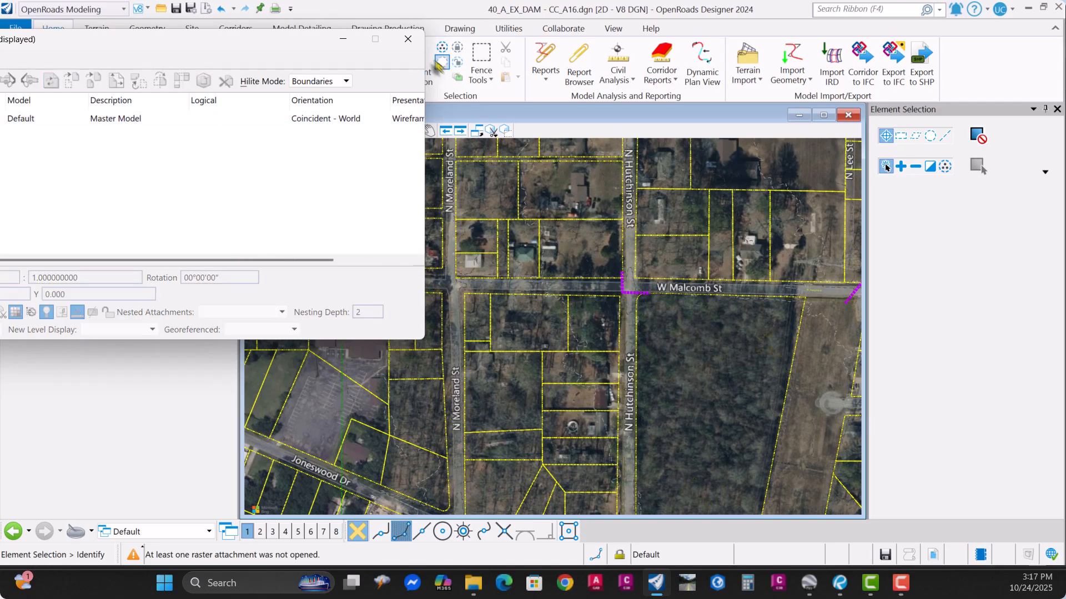
click(408, 39)
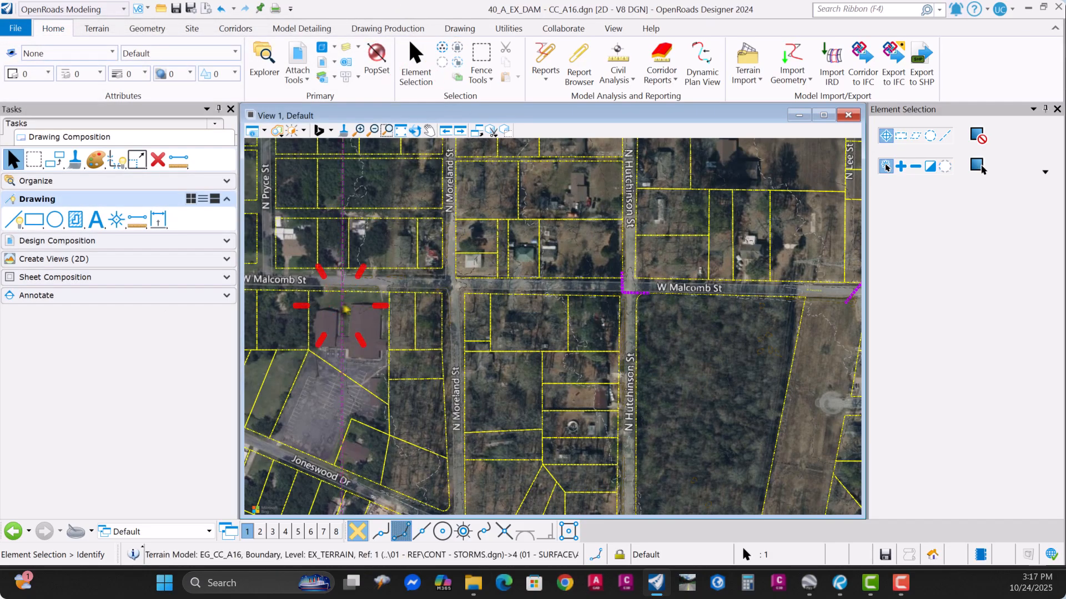
Inspect the EG_CC_A16 terrain boundary's extent and review the CONT - STORMS.dgn reference's nesting settings
scroll(544, 314, down, 3)
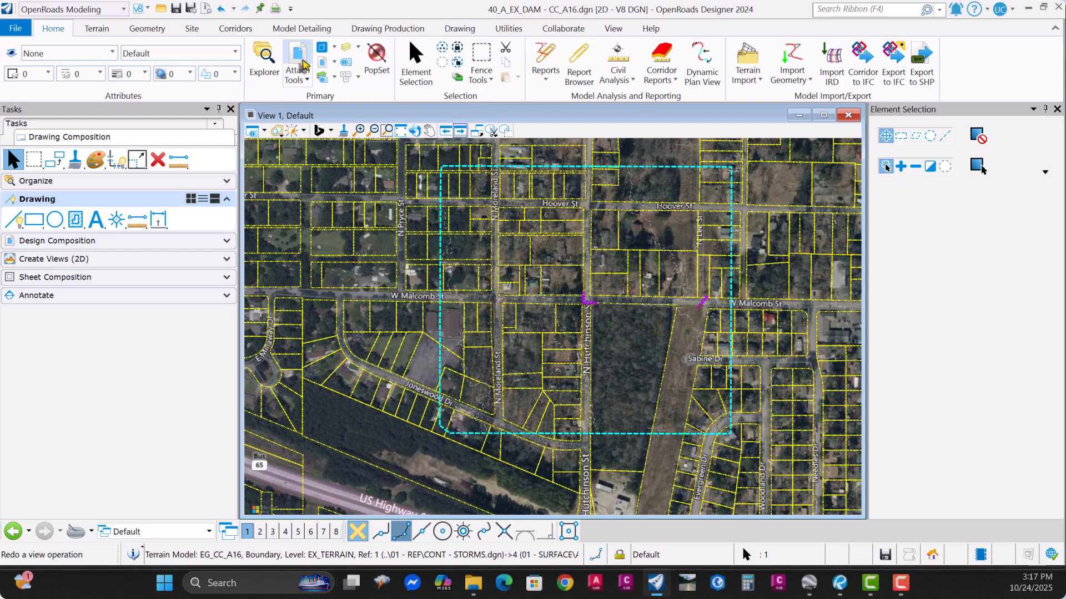
click(298, 60)
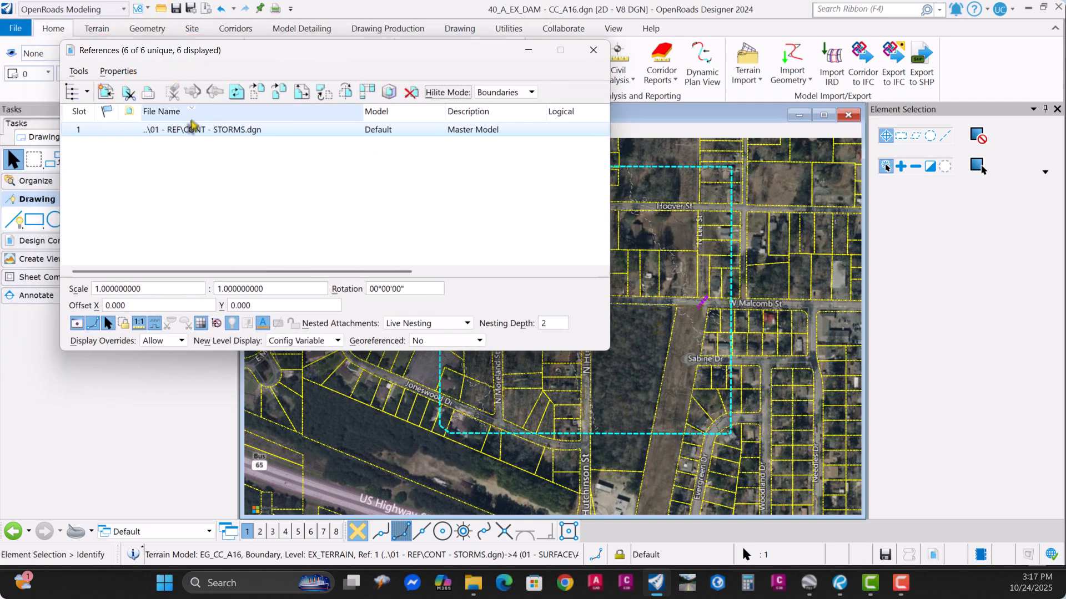
drag(331, 272, 543, 273)
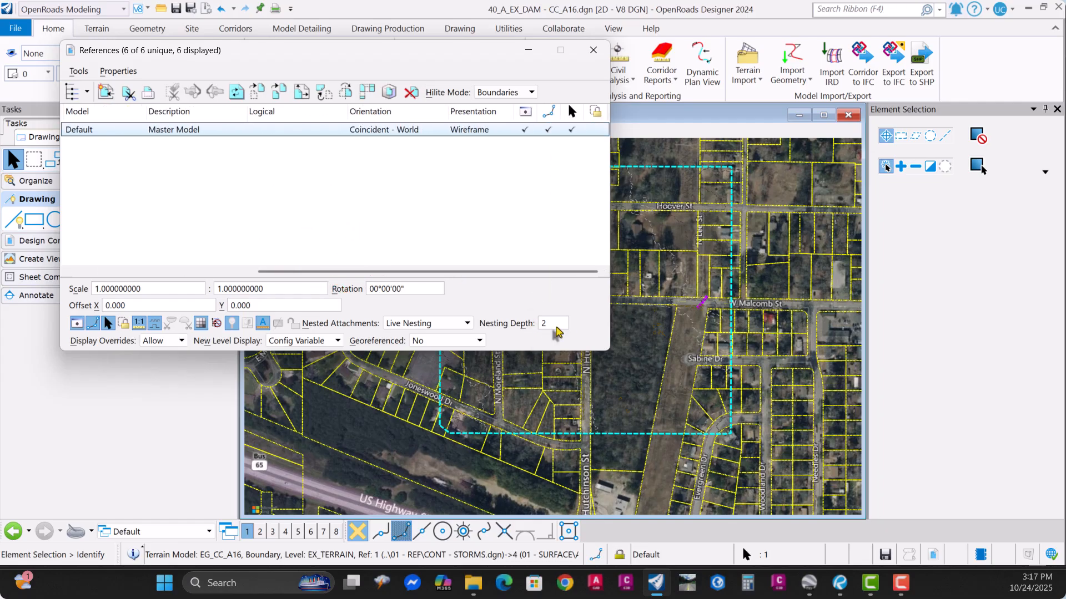
click(594, 50)
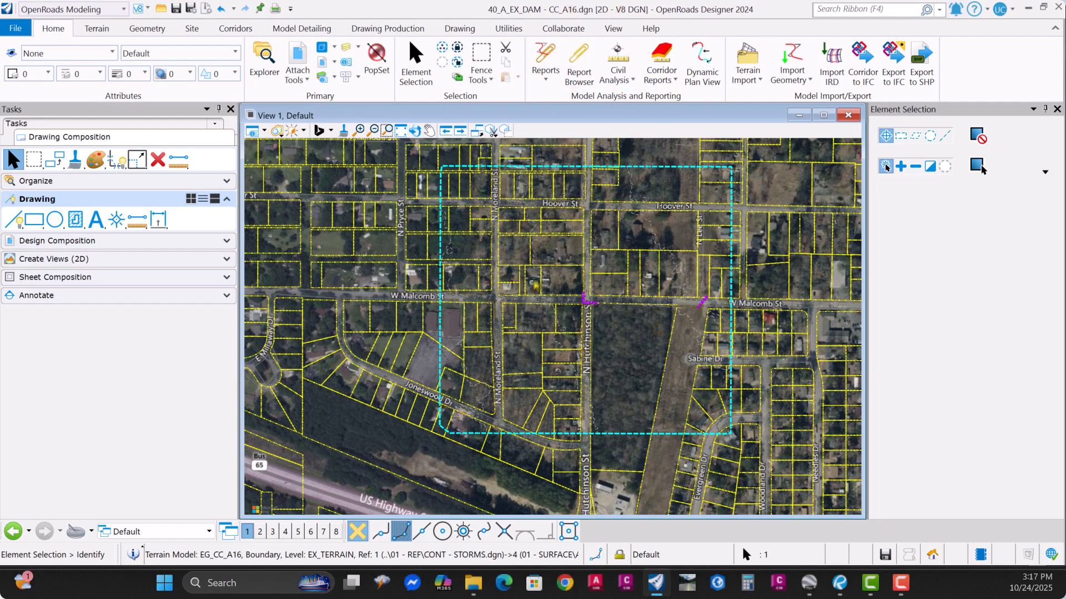
Examine the parcel lines, storm lines and terrain boundary around W Malcomb St and N Hutchinson St, leaving nothing selected
scroll(535, 285, up, 6)
middle_drag(729, 343, 465, 314)
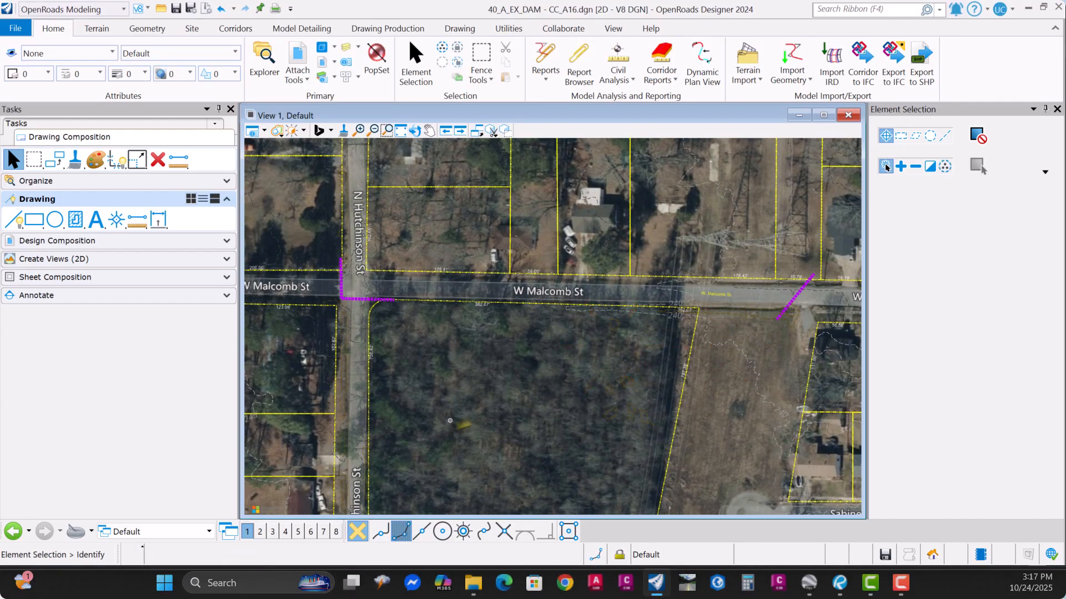
click(556, 302)
scroll(557, 298, down, 2)
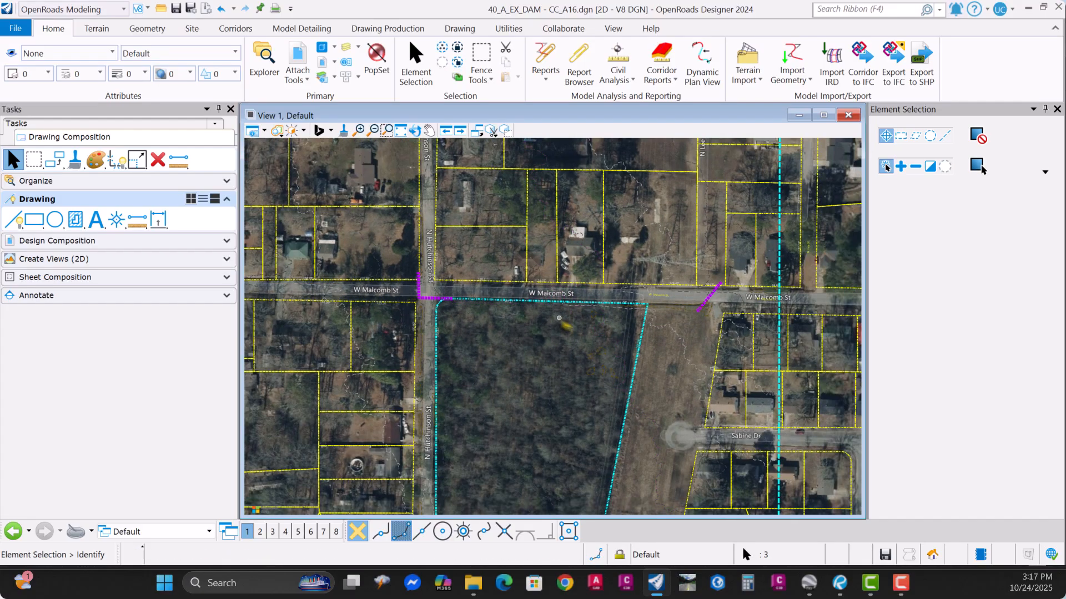
click(606, 322)
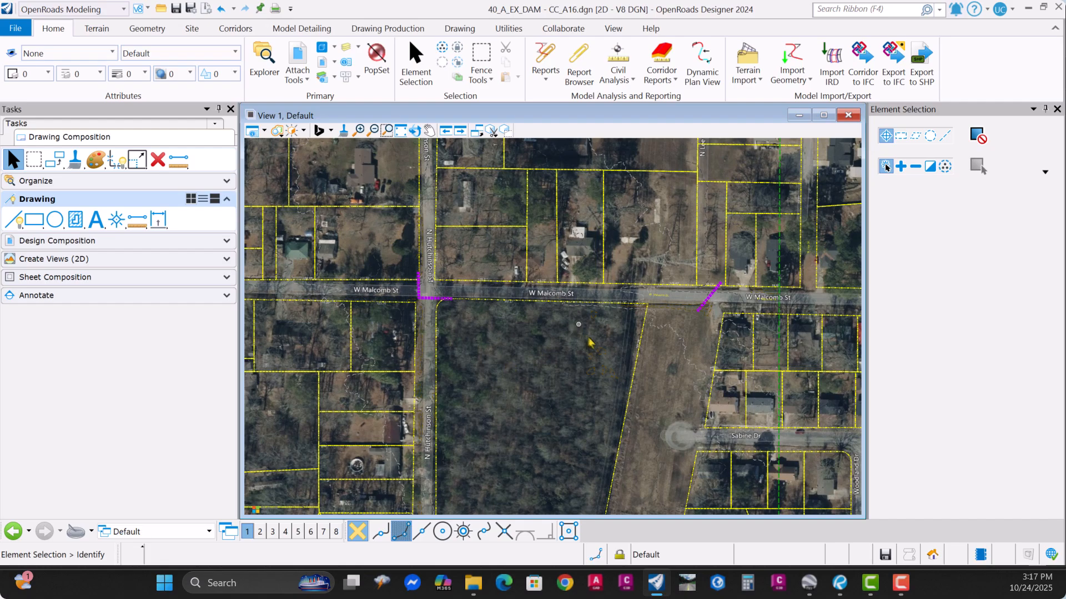
scroll(590, 342, down, 3)
click(17, 160)
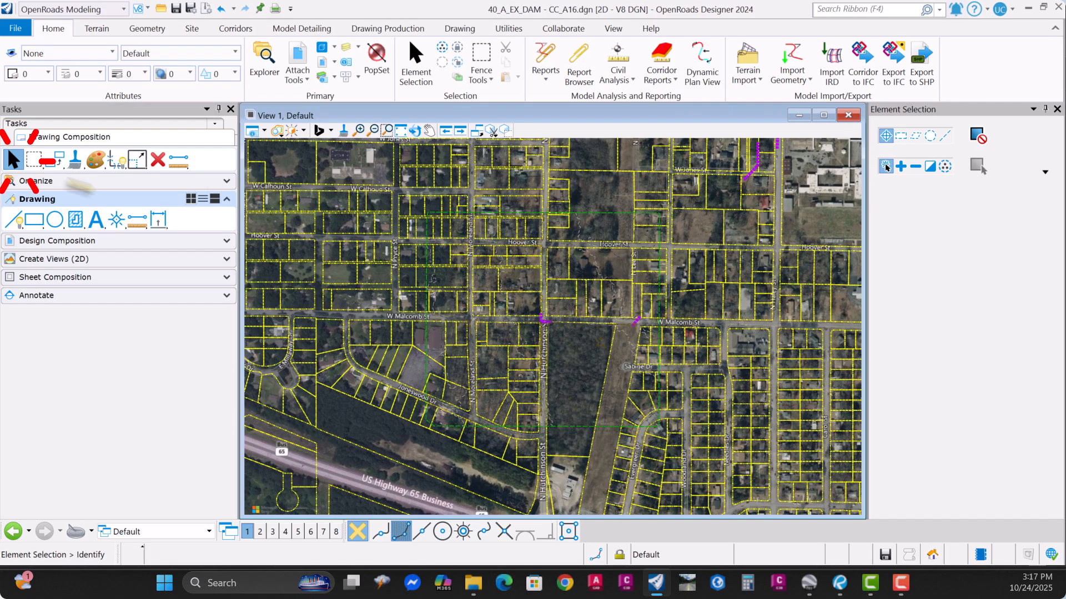
scroll(508, 331, up, 1)
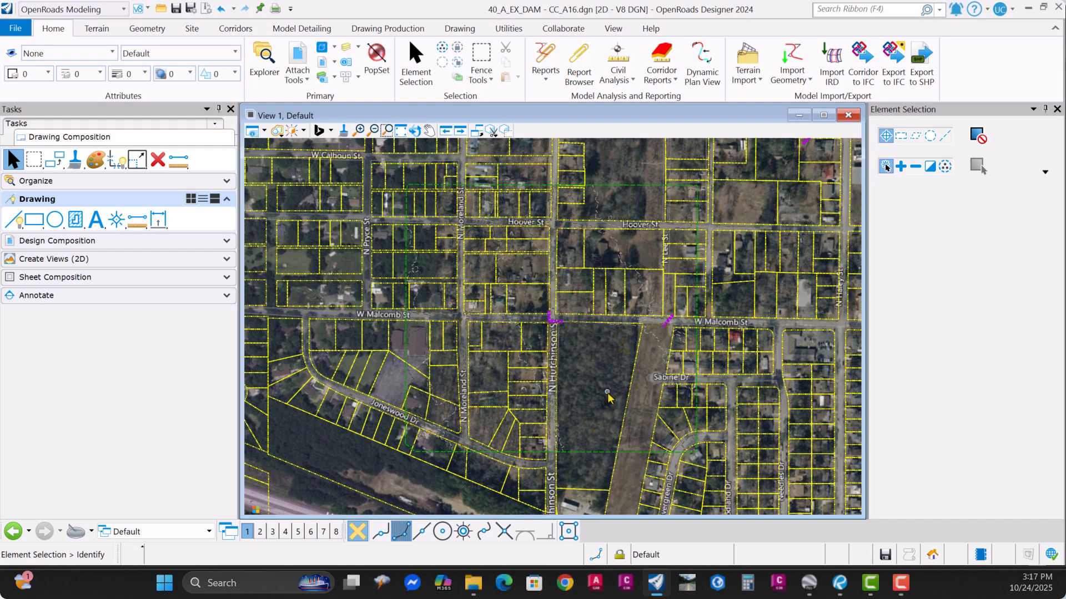
scroll(569, 327, up, 1)
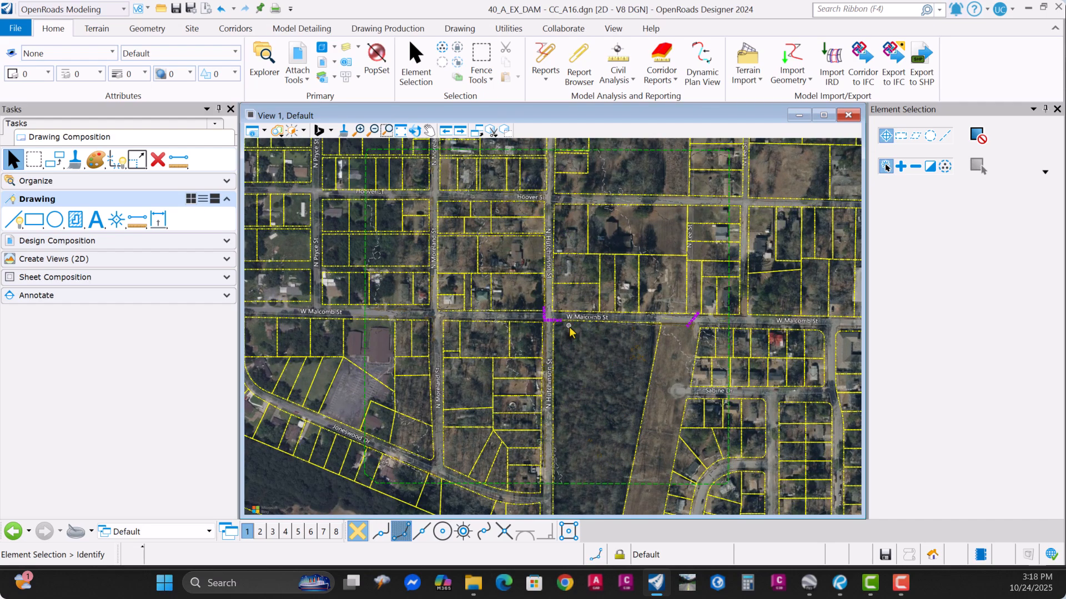
Save the CC_A16 sheet file and its settings with the view centred on W Malcomb St
key(ctrl+s)
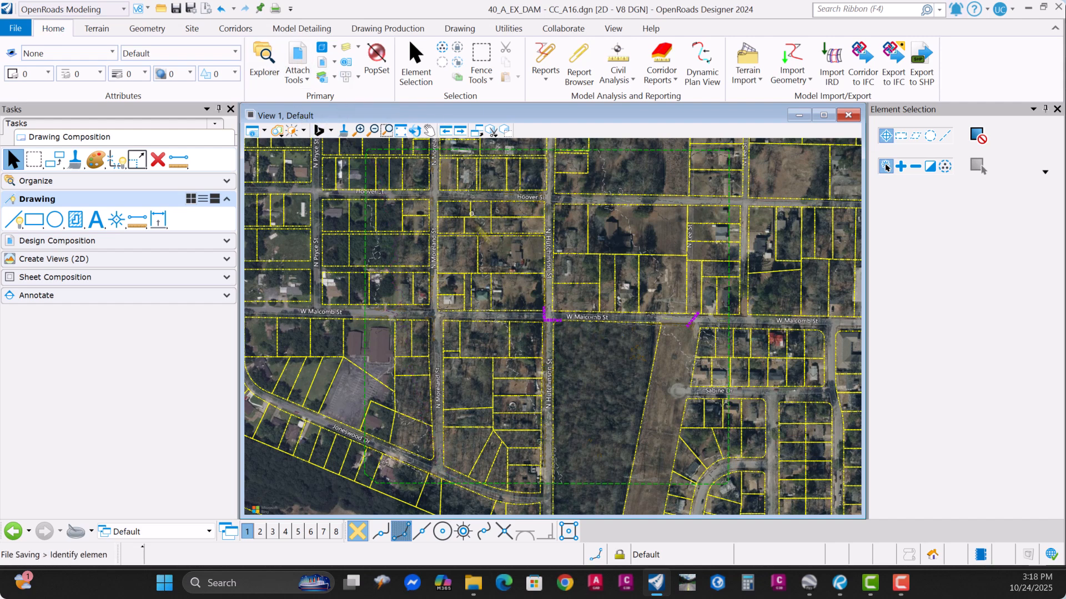
scroll(556, 301, up, 2)
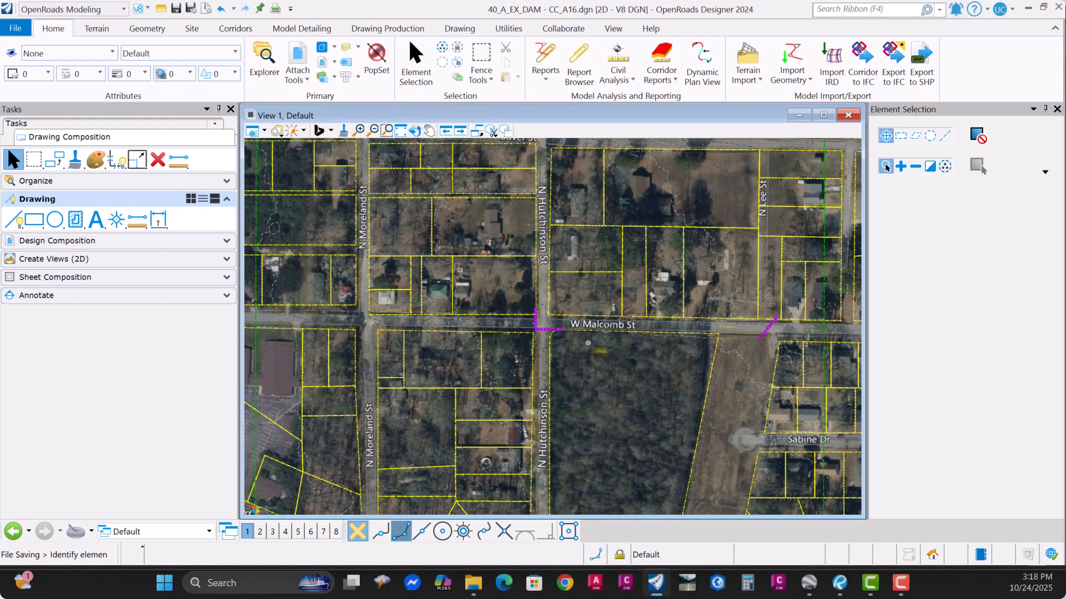
click(190, 8)
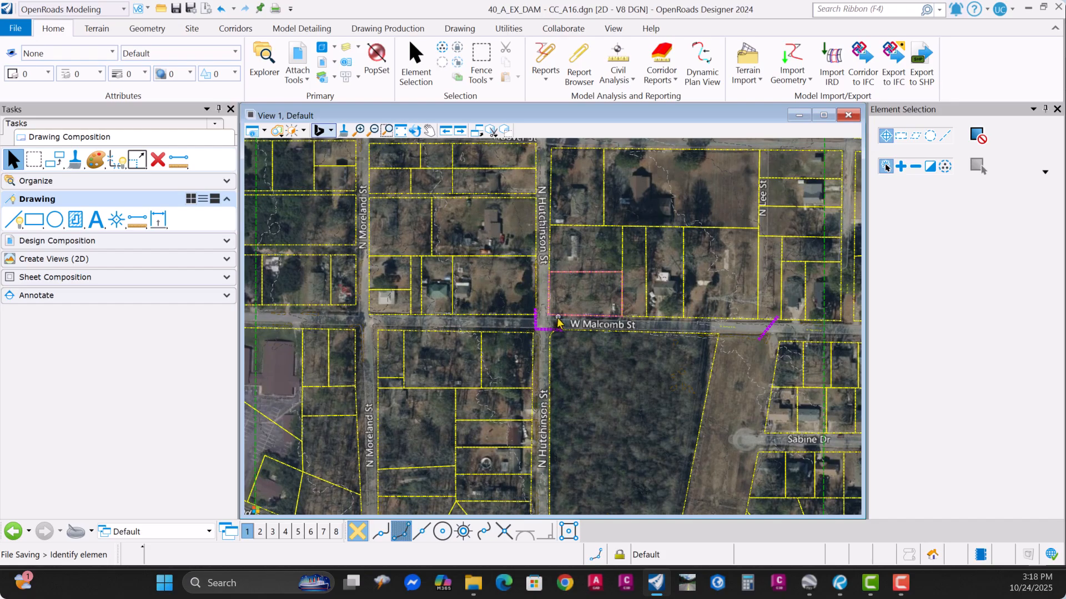